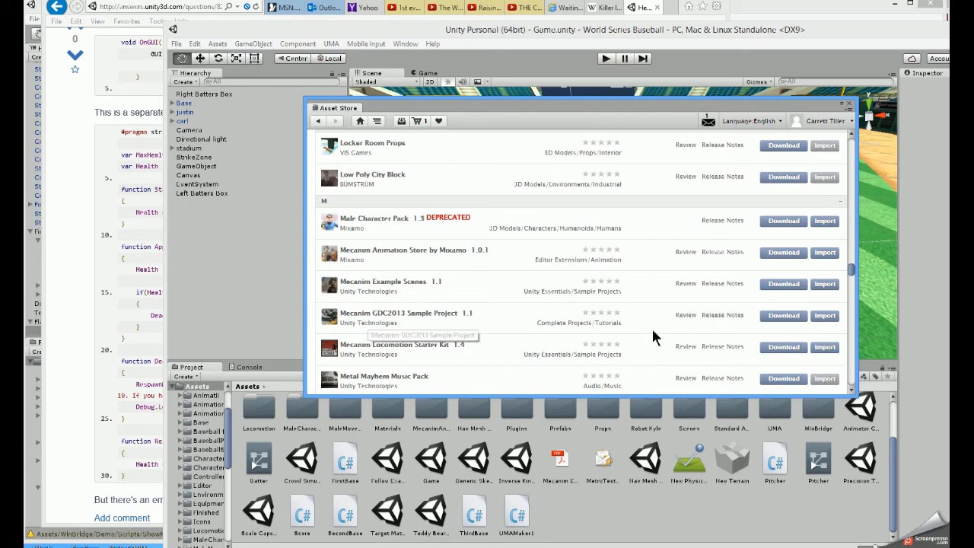
Look through the alphabetical list of downloadable Asset Store packages for the cartoon baseball assets and close the store
drag(851, 272, 844, 180)
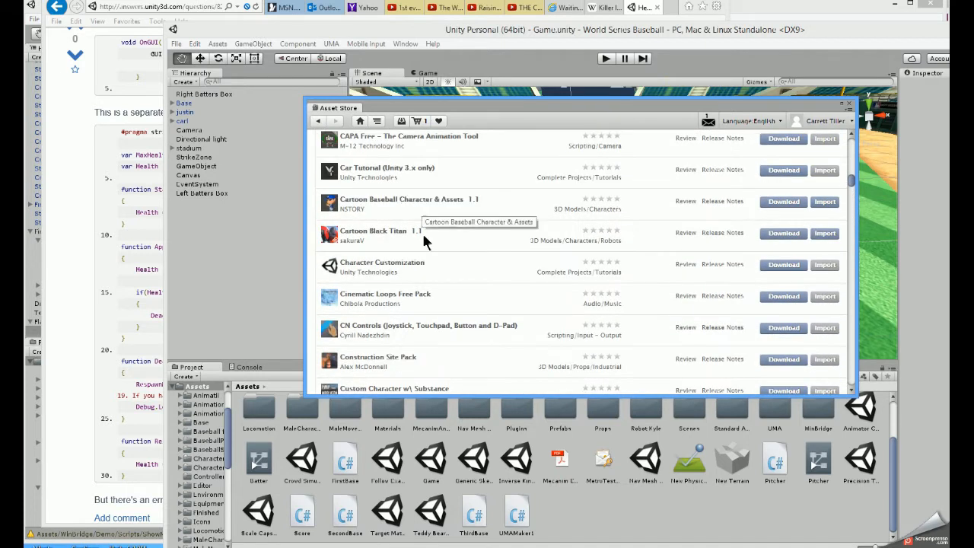
scroll(435, 293, up, 3)
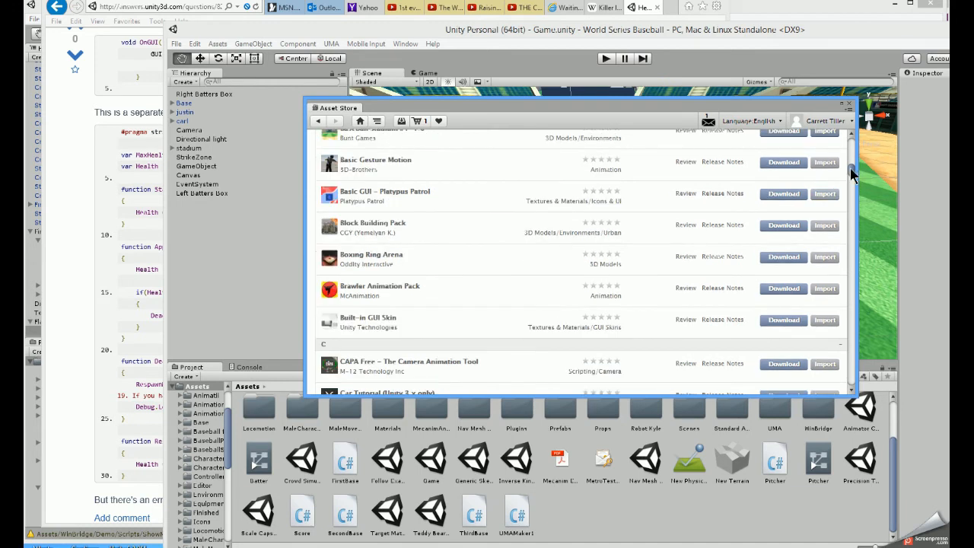
scroll(852, 173, up, 10)
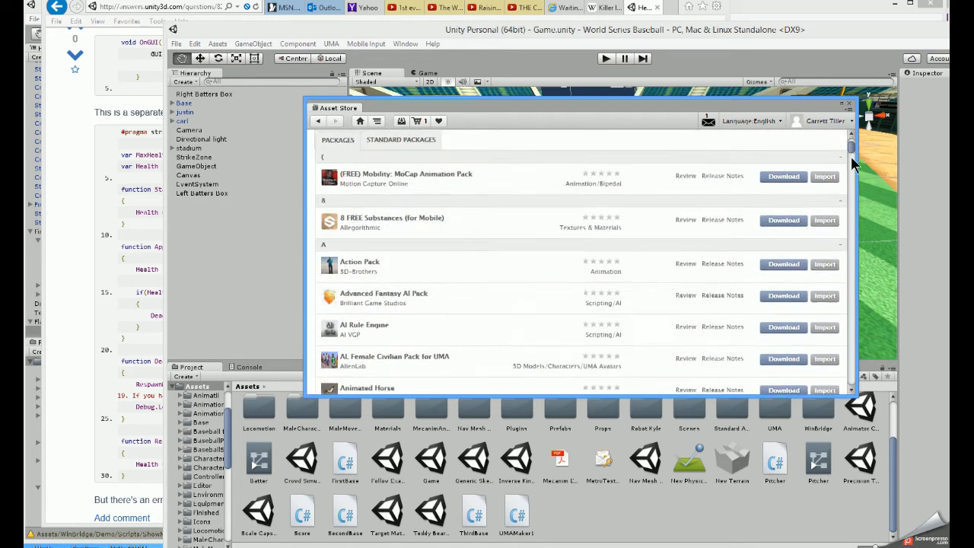
scroll(852, 157, down, 12)
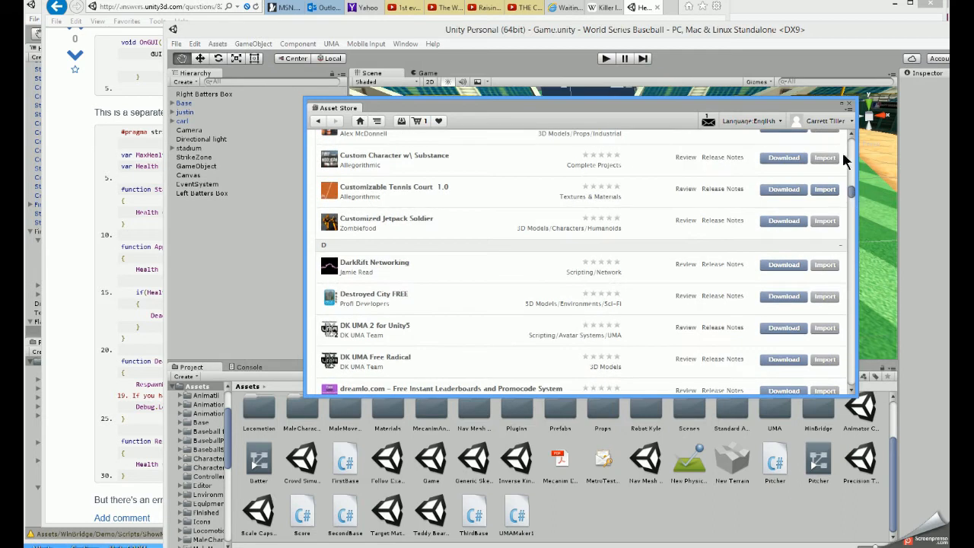
click(850, 105)
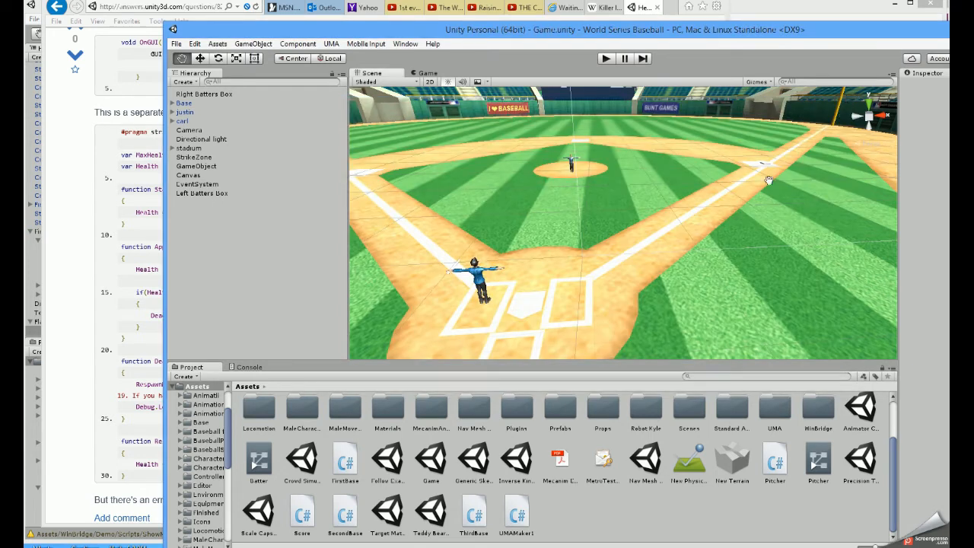
drag(715, 213, 607, 157)
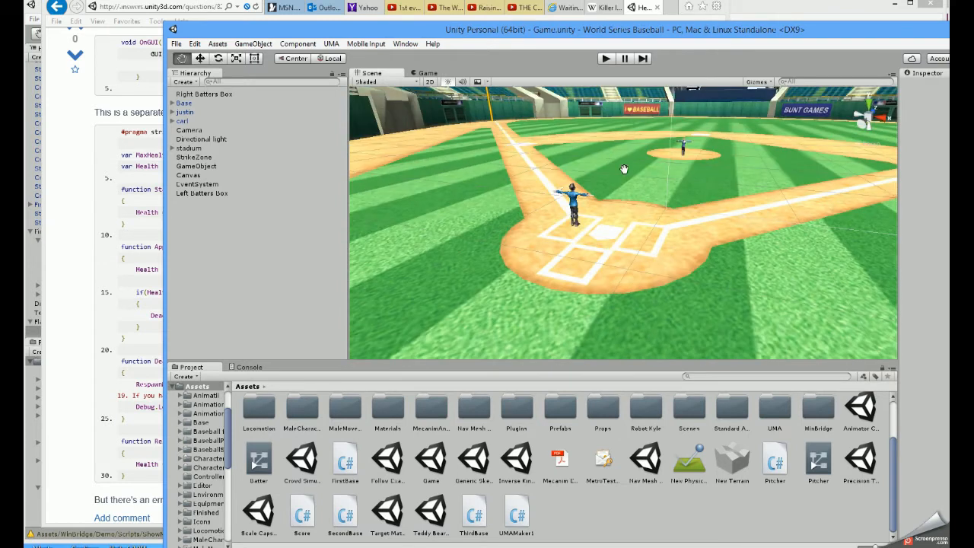
alt+drag(613, 193, 478, 187)
drag(687, 222, 744, 219)
alt+drag(507, 197, 646, 189)
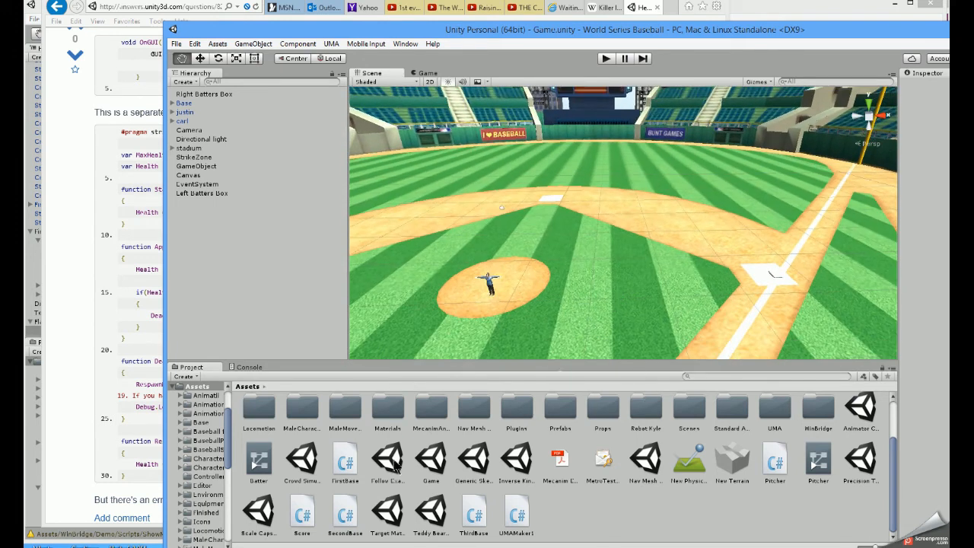
click(187, 377)
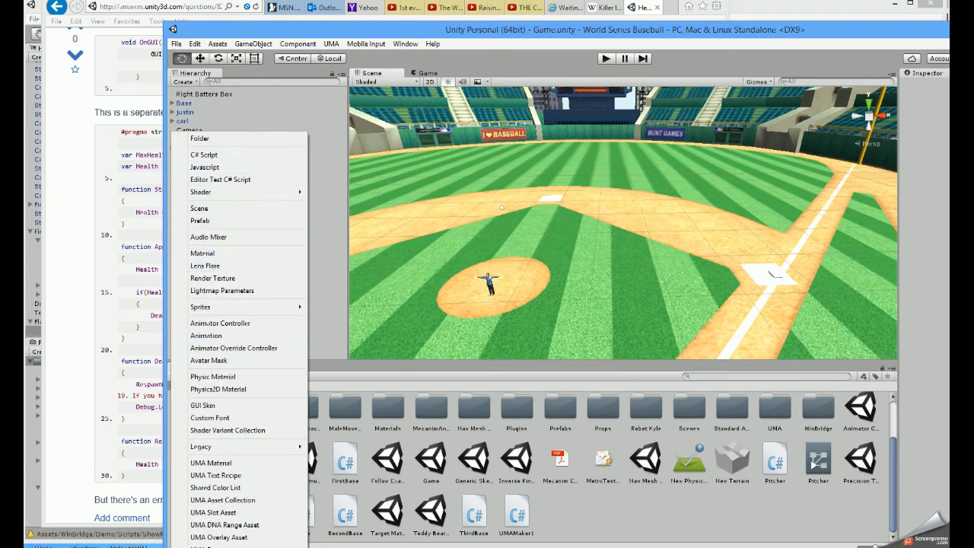
click(618, 525)
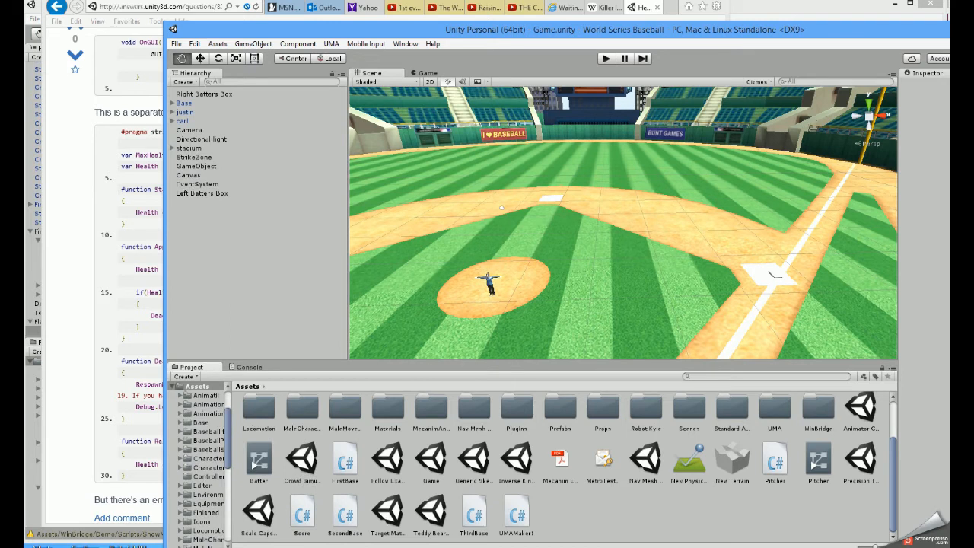
Switch to MonoDevelop to view the FirstBase.cs script, and minimize its window to return to Unity
key(alt+Tab)
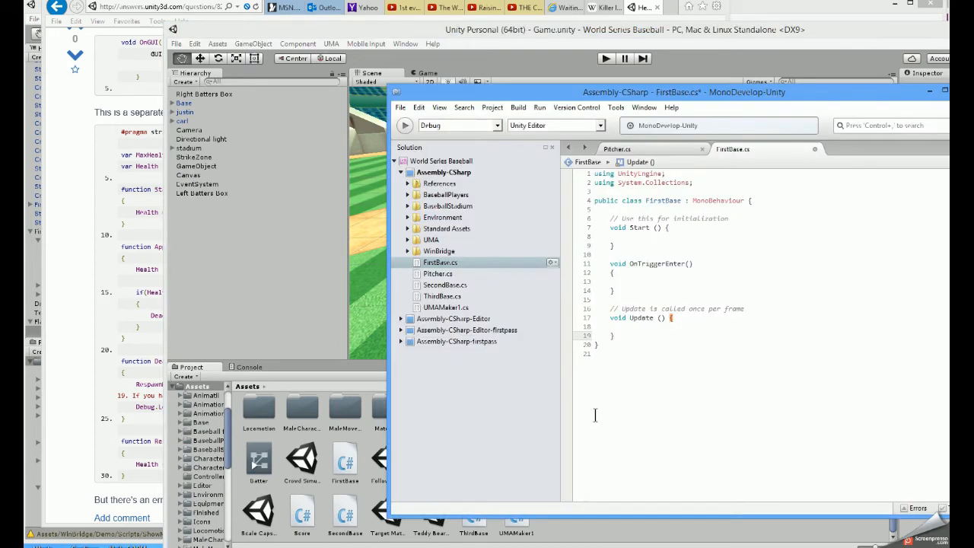
drag(690, 96, 588, 542)
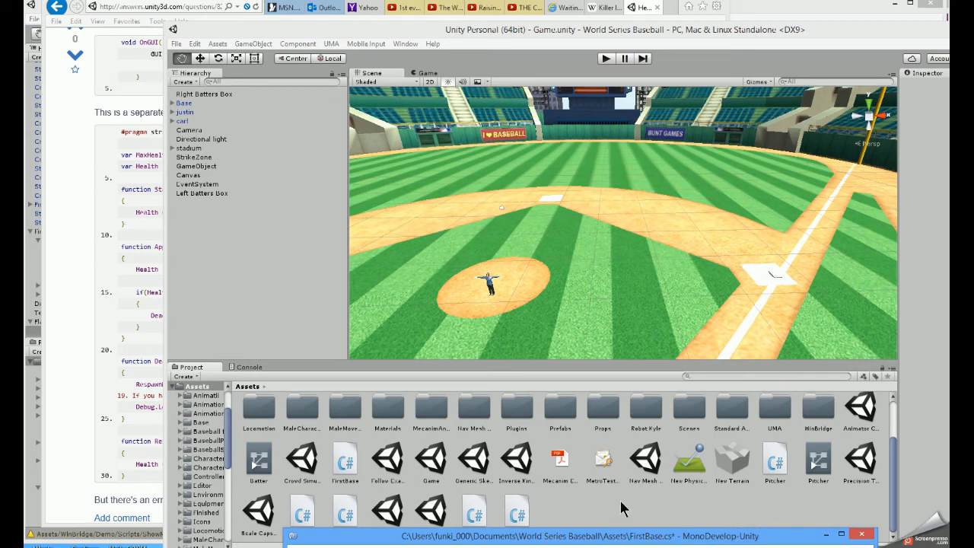
drag(556, 537, 589, 191)
click(859, 188)
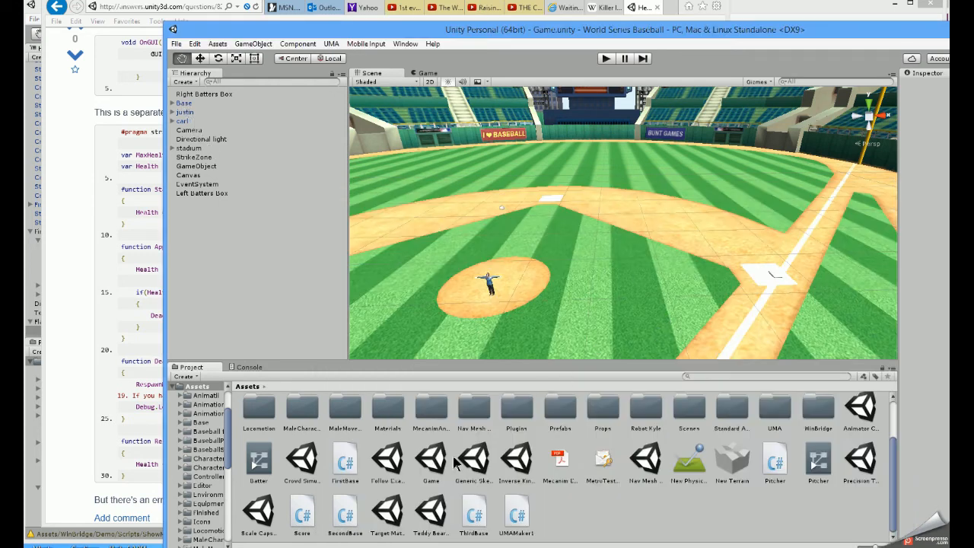
Duplicate the Base object in the scene hierarchy
scroll(520, 490, up, 2)
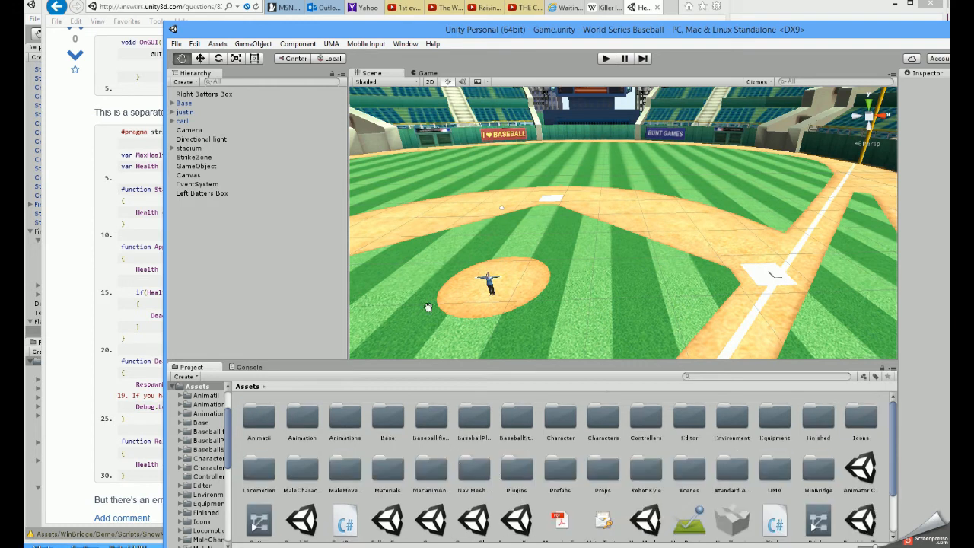
click(182, 103)
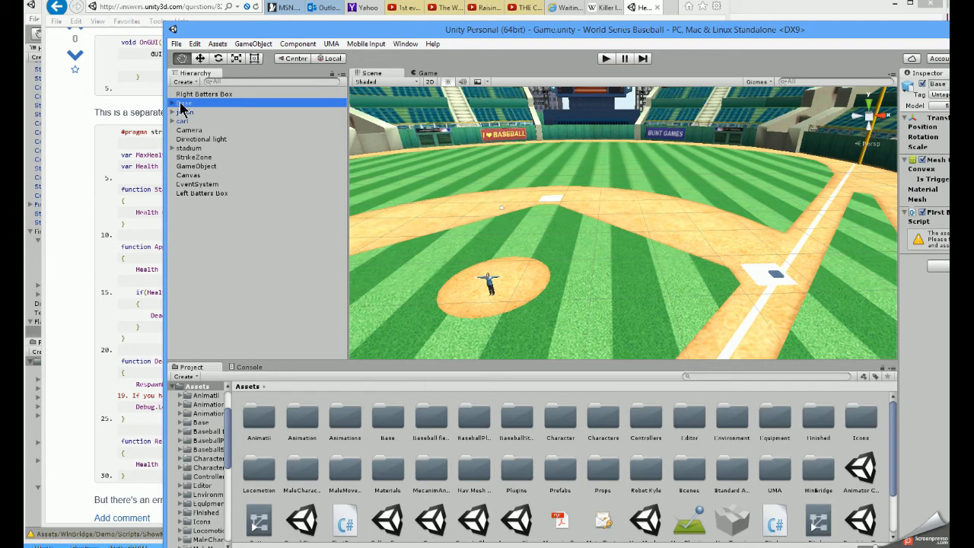
right_click(182, 105)
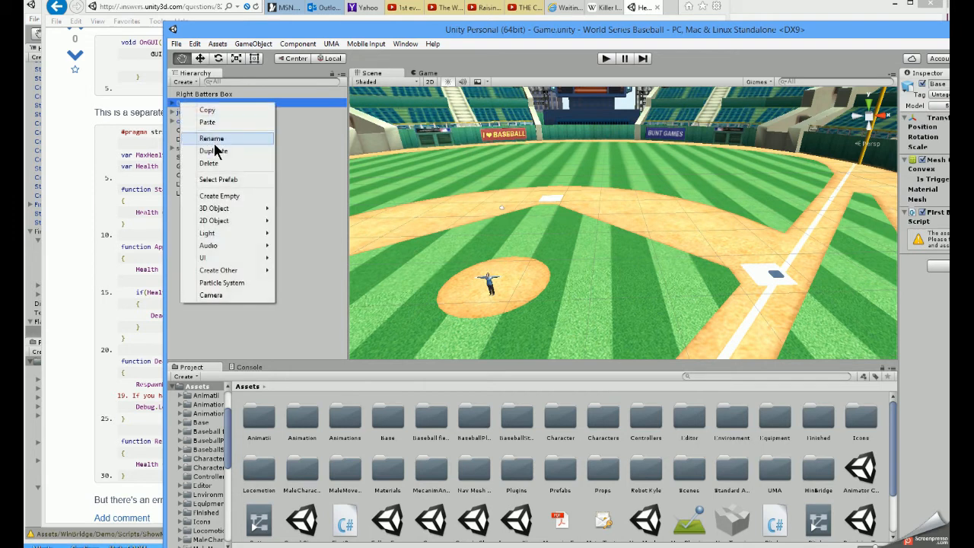
click(215, 151)
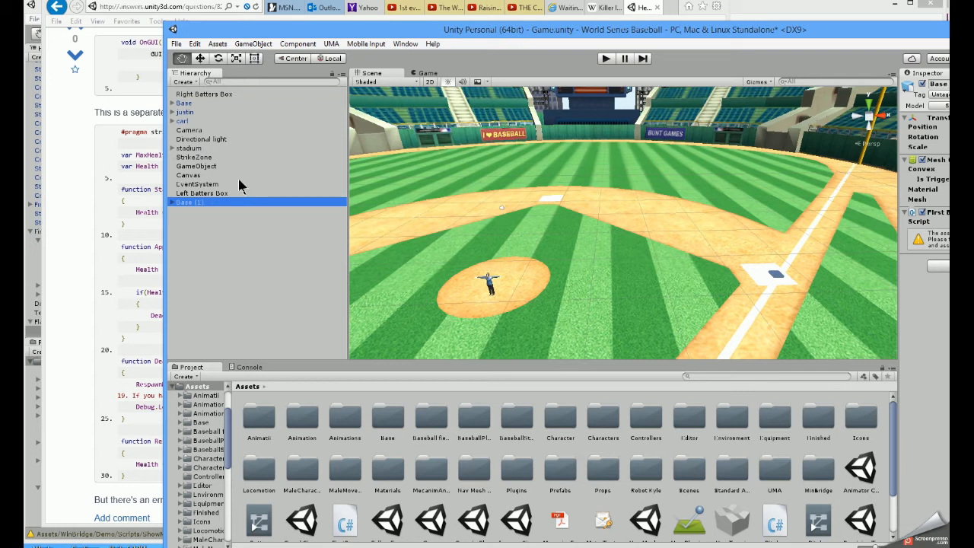
Rename the original Base object as First Base
click(184, 103)
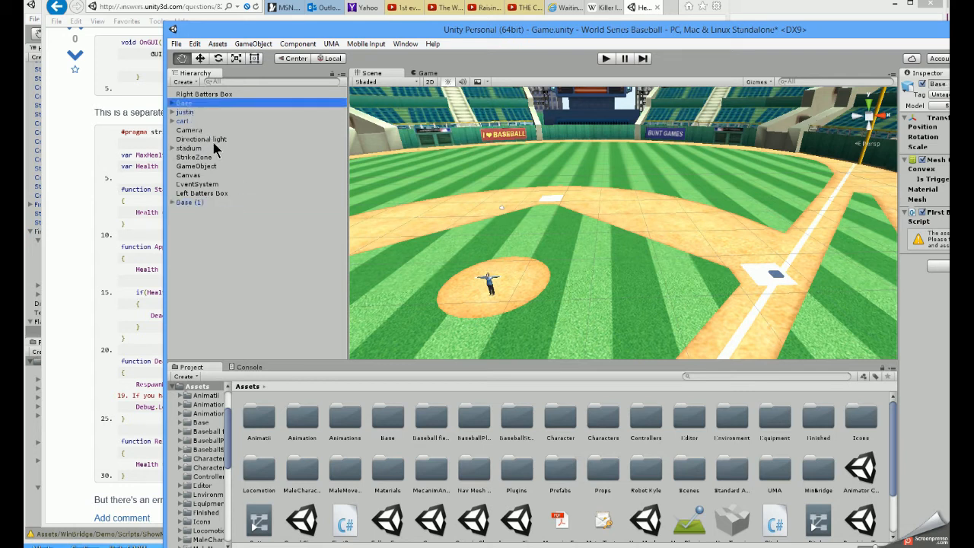
key(F2)
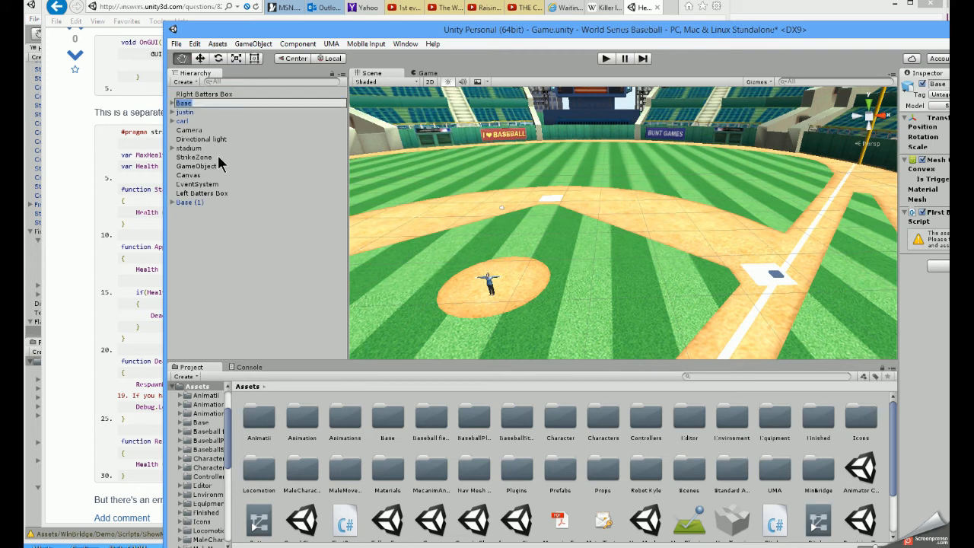
click(177, 102)
text(F)
Rename the duplicated base object as Second Base
click(188, 204)
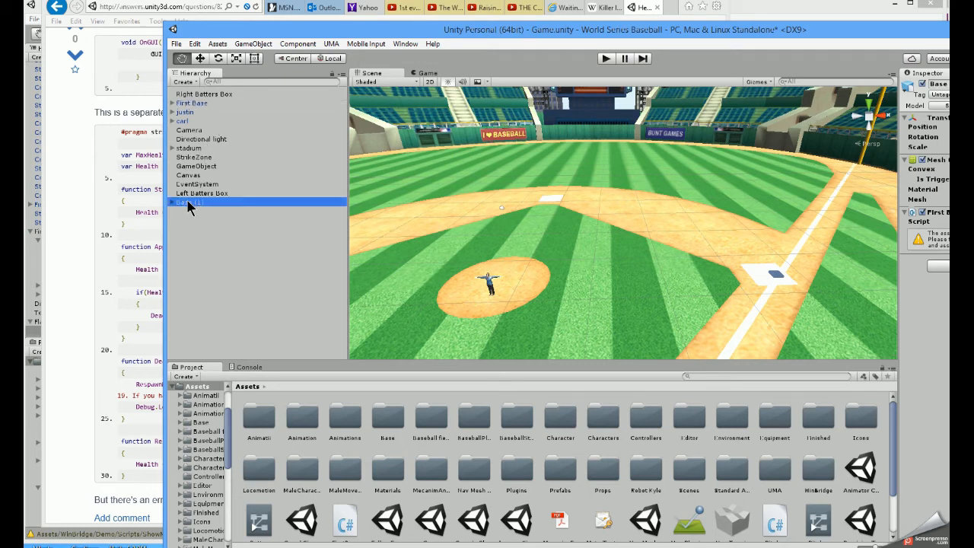
click(189, 205)
drag(194, 202, 227, 211)
key(BackSpace)
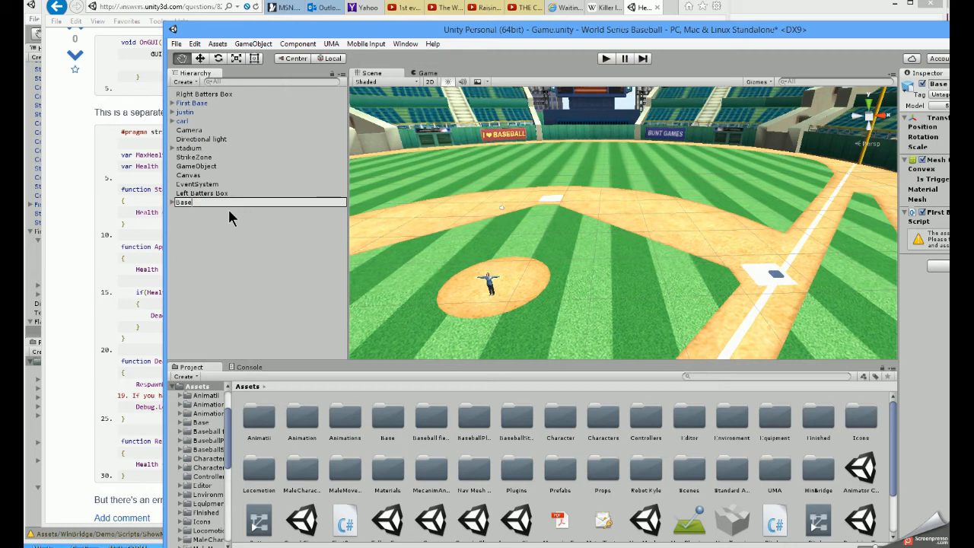
text(Second)
Move the Second Base object from the first base spot onto the second base marking behind the pitcher's mound
click(200, 58)
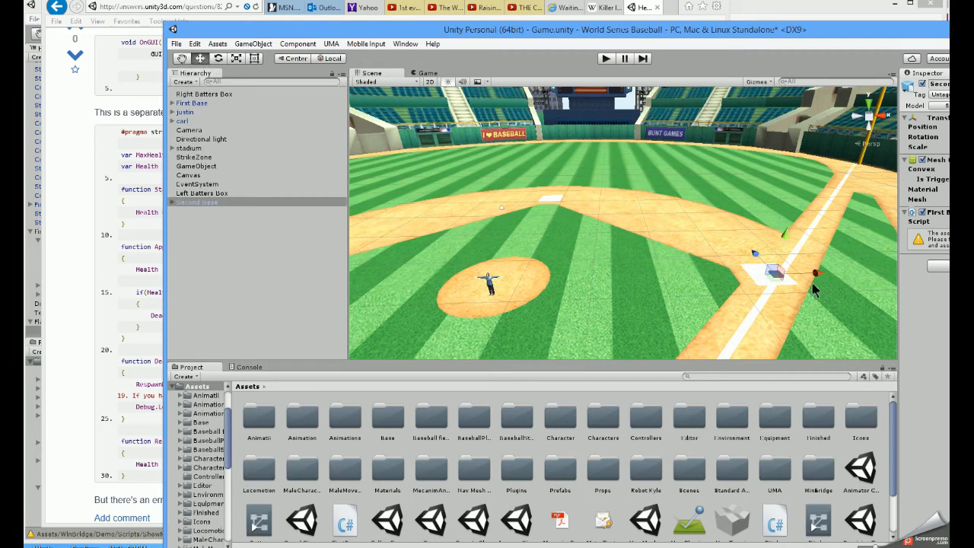
drag(771, 267, 689, 156)
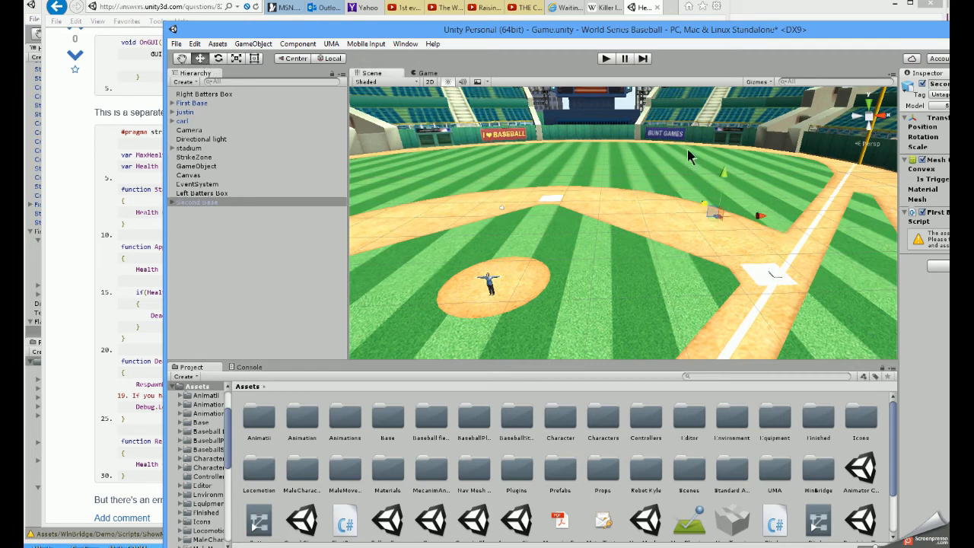
drag(761, 215, 597, 195)
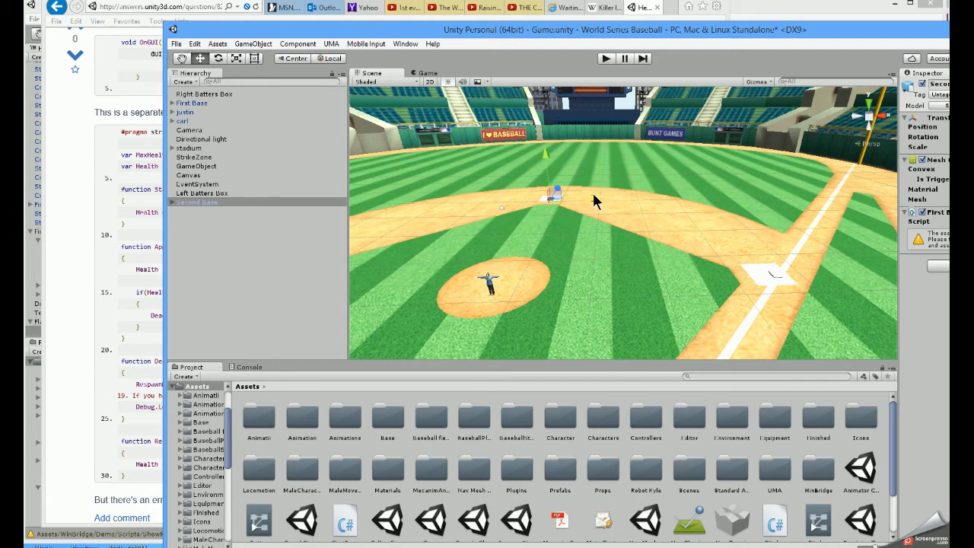
alt+drag(599, 233, 569, 251)
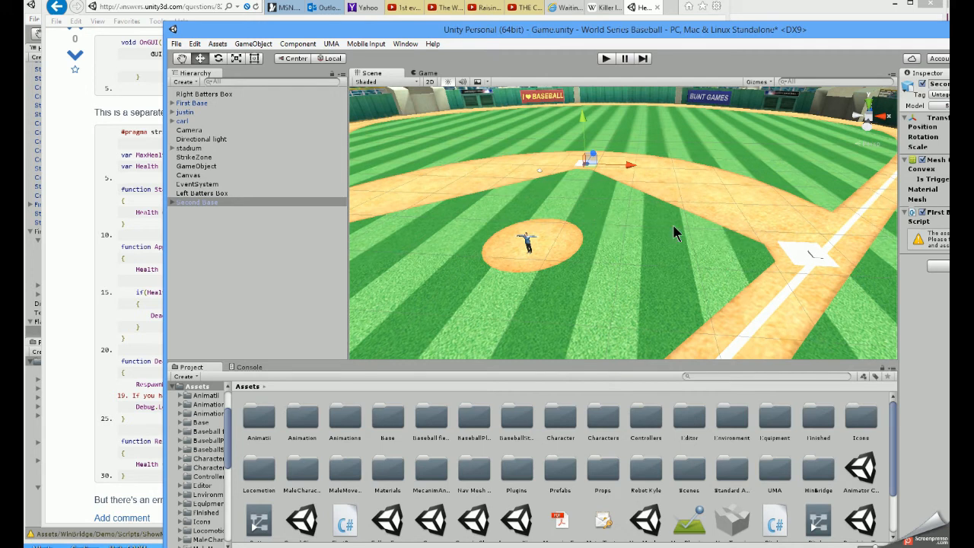
scroll(896, 443, down, 2)
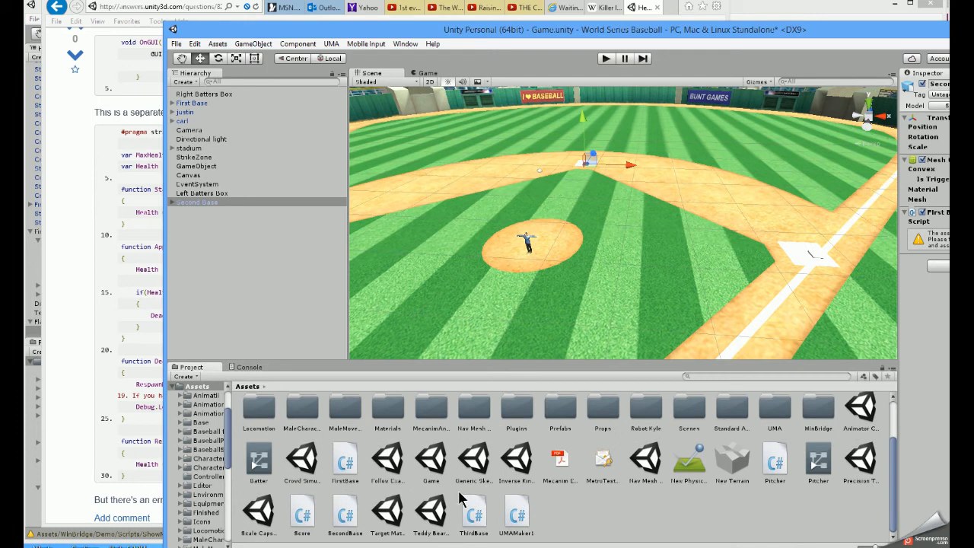
right_drag(604, 280, 417, 325)
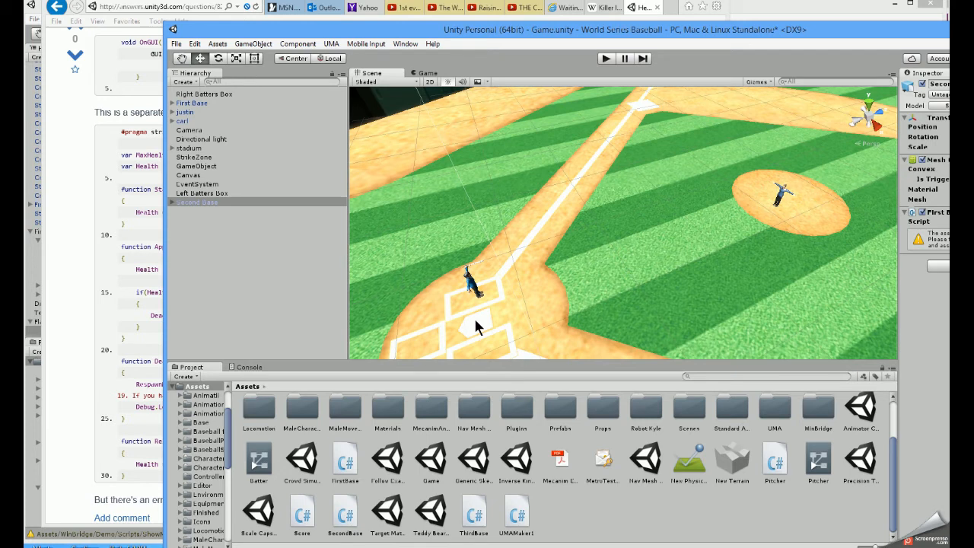
alt+drag(517, 333, 699, 201)
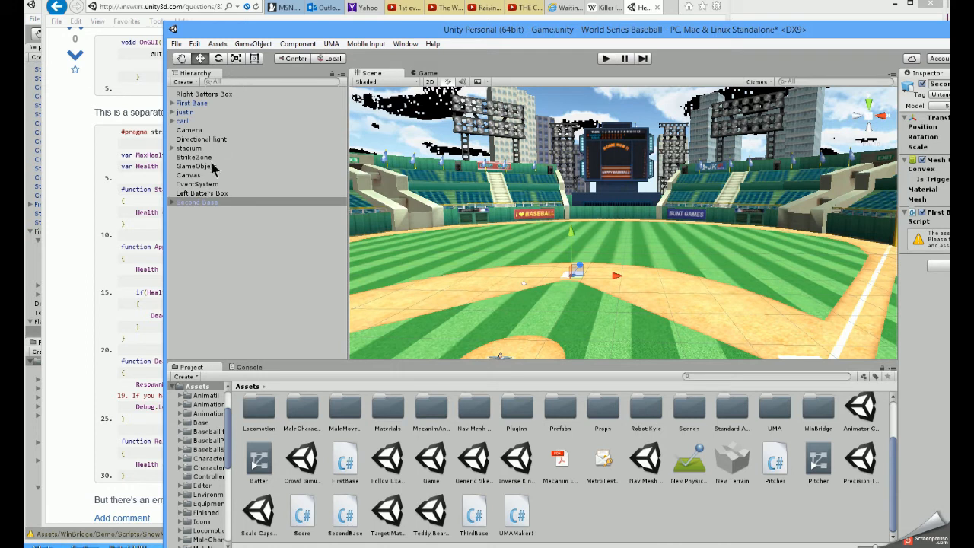
Duplicate the Second Base object and move the copy onto the third base marking on the left foul line
right_click(202, 203)
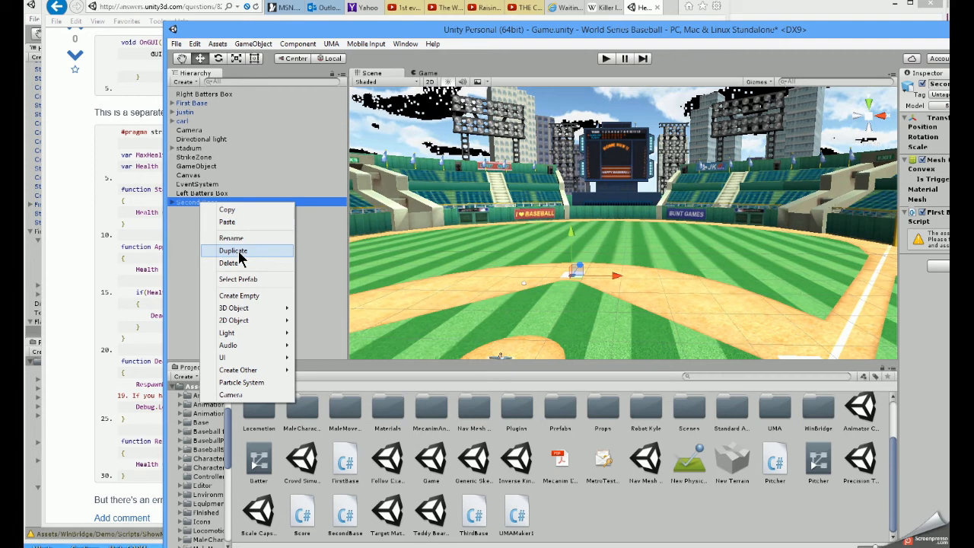
click(239, 253)
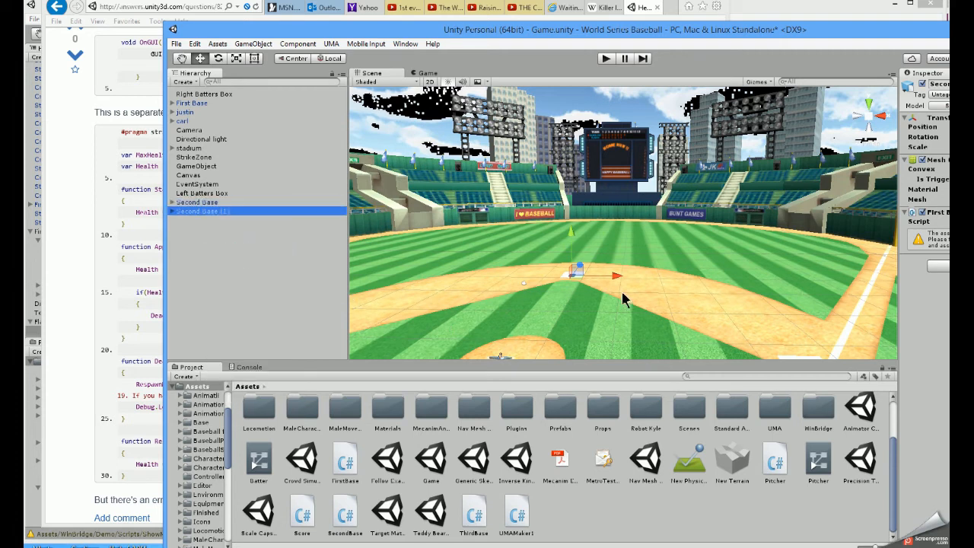
drag(616, 282, 461, 285)
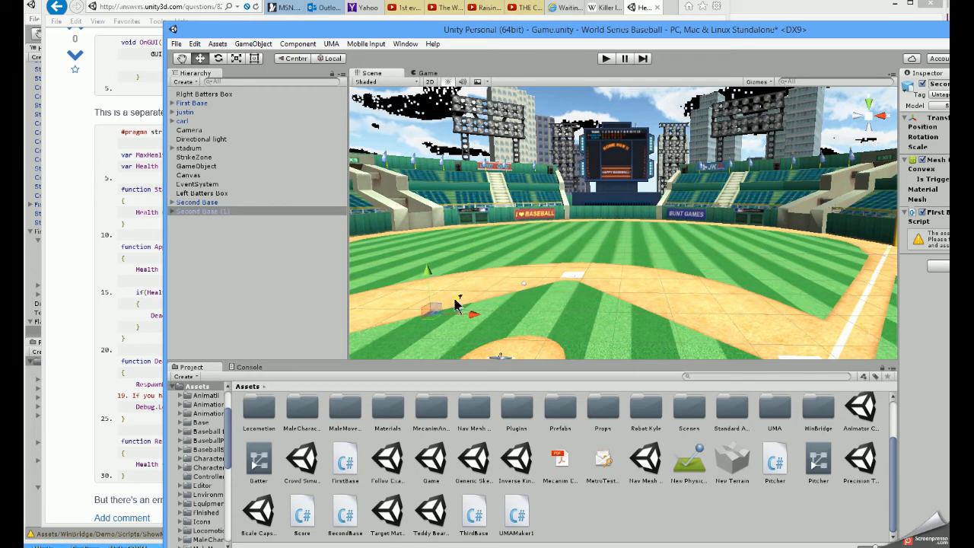
right_drag(489, 318, 383, 337)
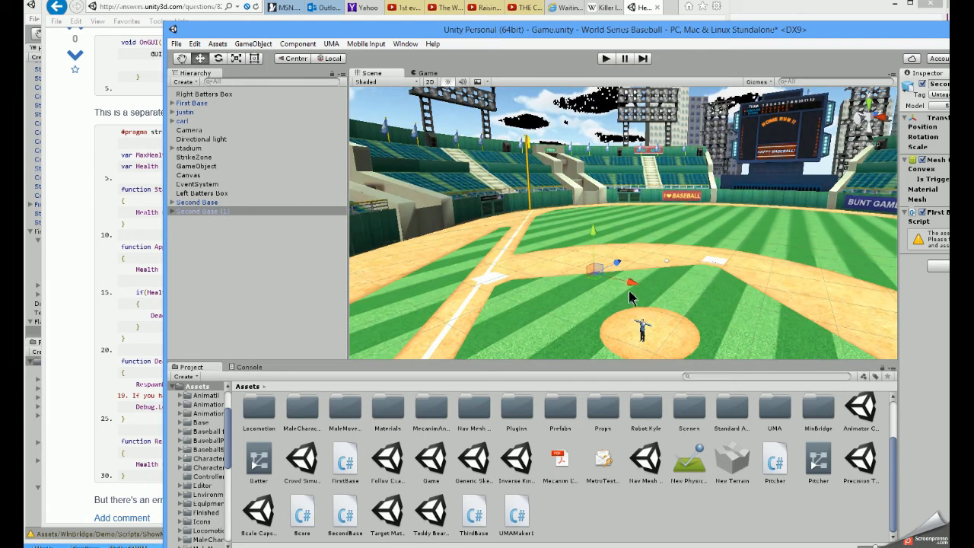
drag(631, 281, 522, 295)
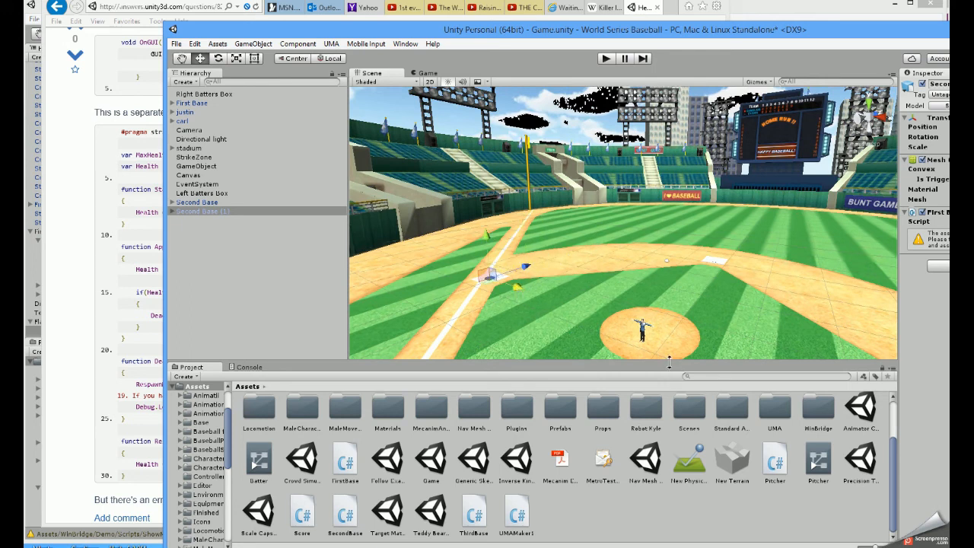
right_drag(684, 337, 799, 369)
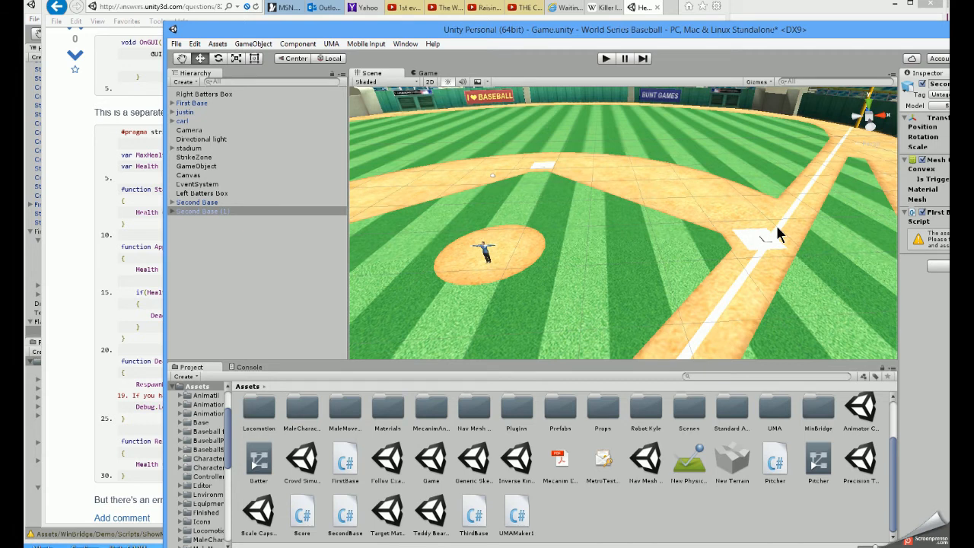
right_drag(709, 261, 470, 299)
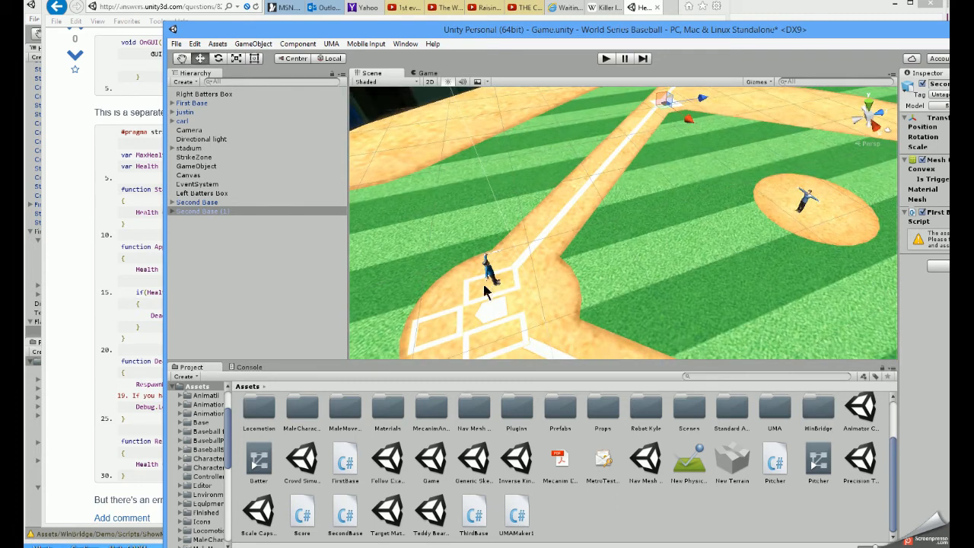
right_drag(590, 272, 713, 246)
right_drag(456, 225, 640, 185)
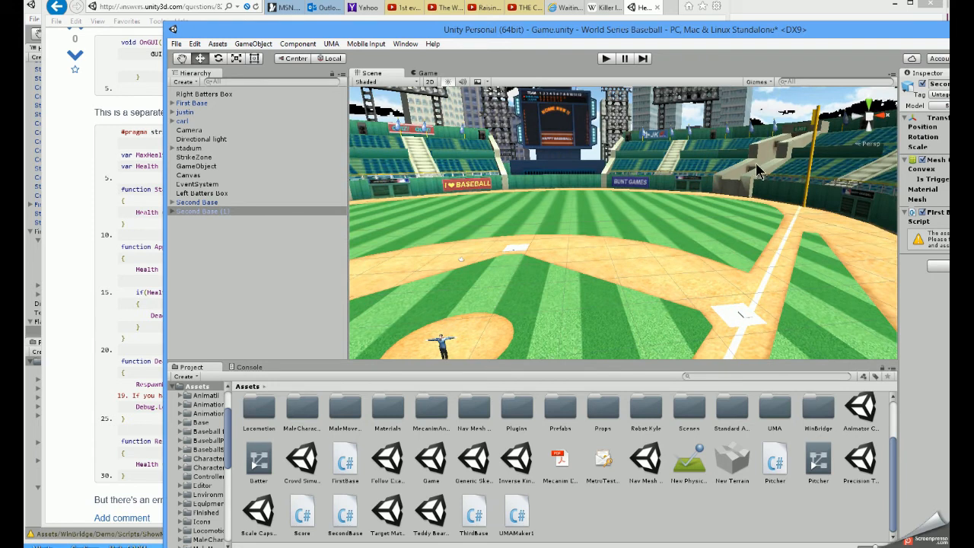
Examine the infield from several angles, from home plate and the foul lines to the pitcher's mound and the bases
right_drag(757, 160, 706, 156)
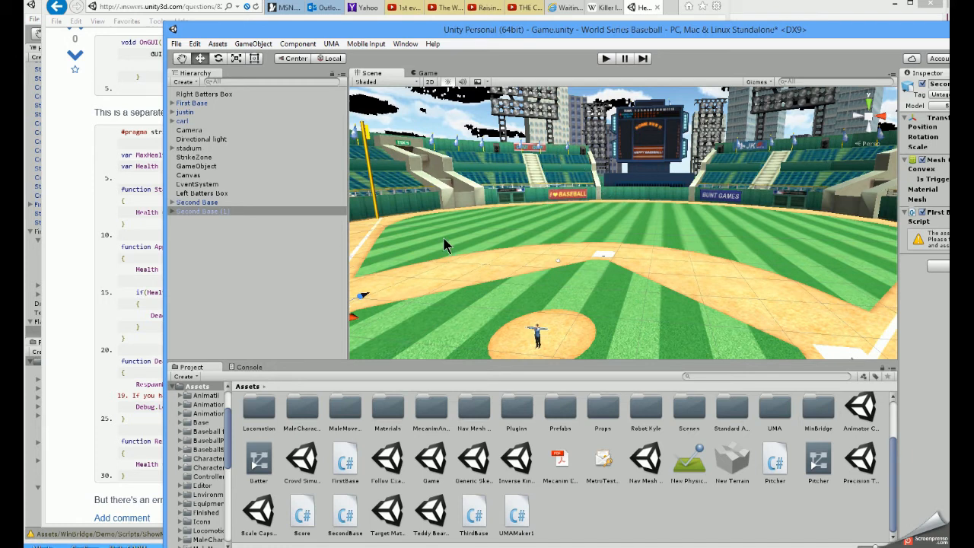
right_drag(542, 266, 400, 373)
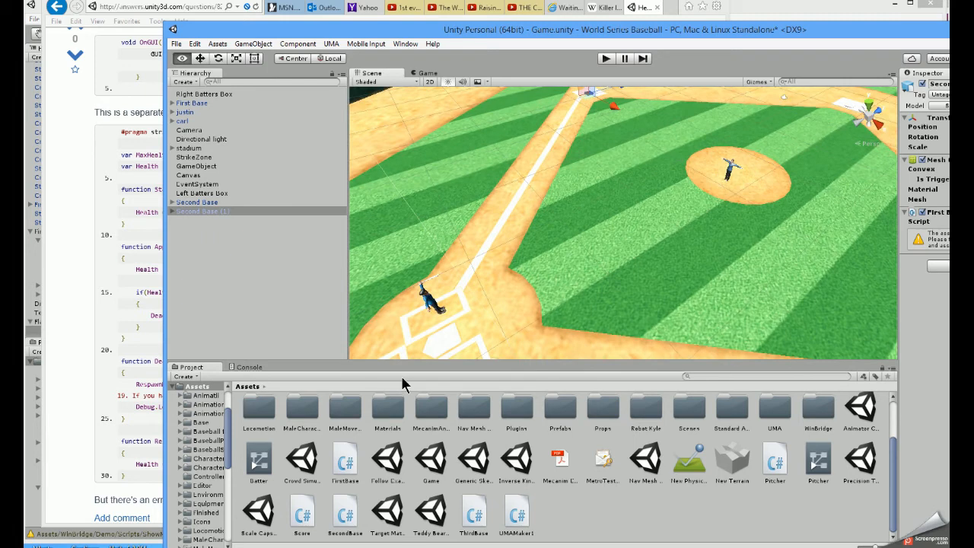
right_drag(460, 303, 632, 237)
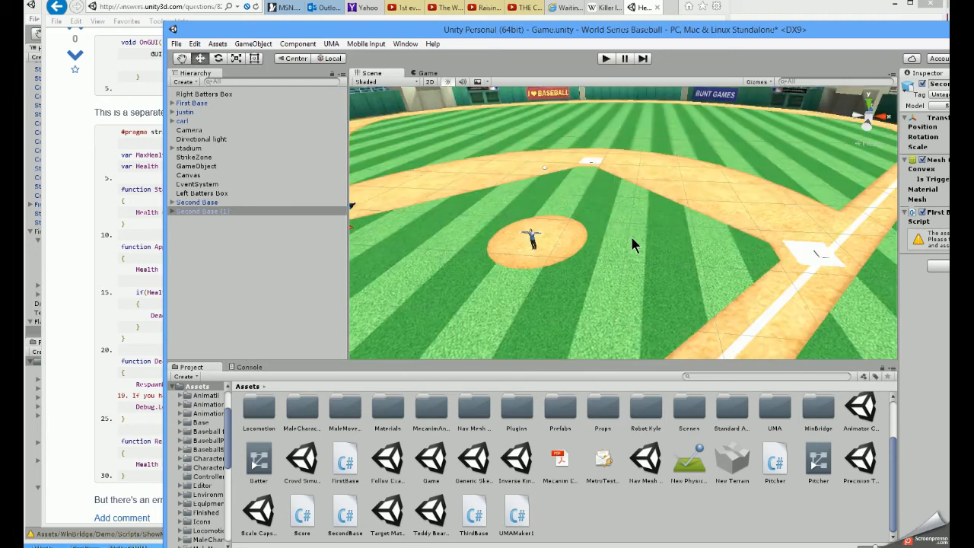
right_drag(532, 196, 425, 309)
right_drag(456, 250, 643, 124)
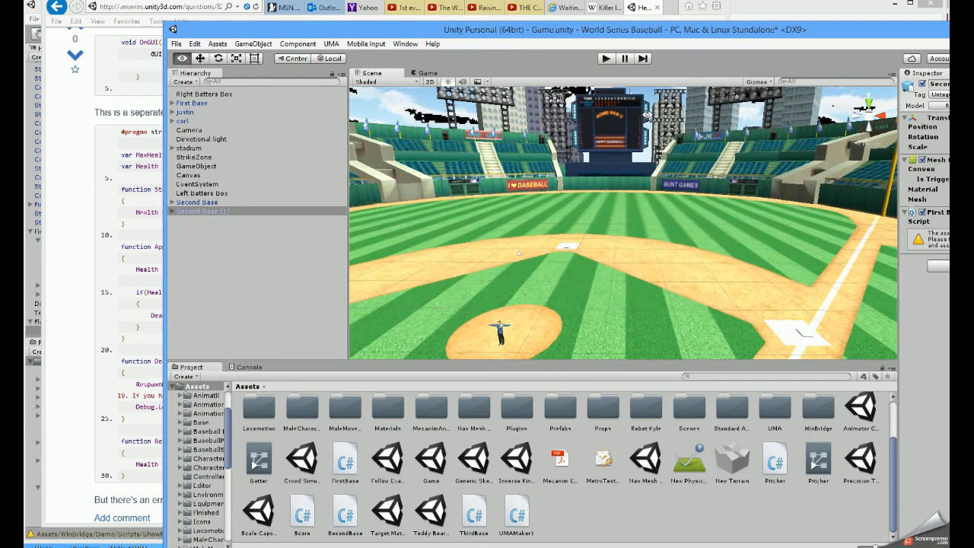
right_drag(571, 239, 459, 256)
click(183, 58)
drag(526, 259, 648, 61)
right_drag(621, 216, 732, 229)
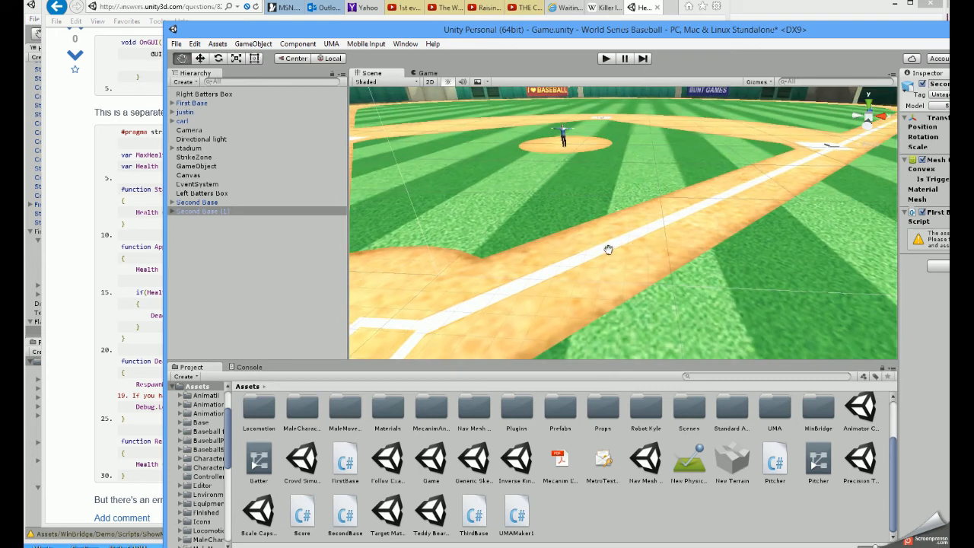
Switch to the Unity Answers page in the browser and copy the corrected GUI.Label code line from the first reply
click(83, 265)
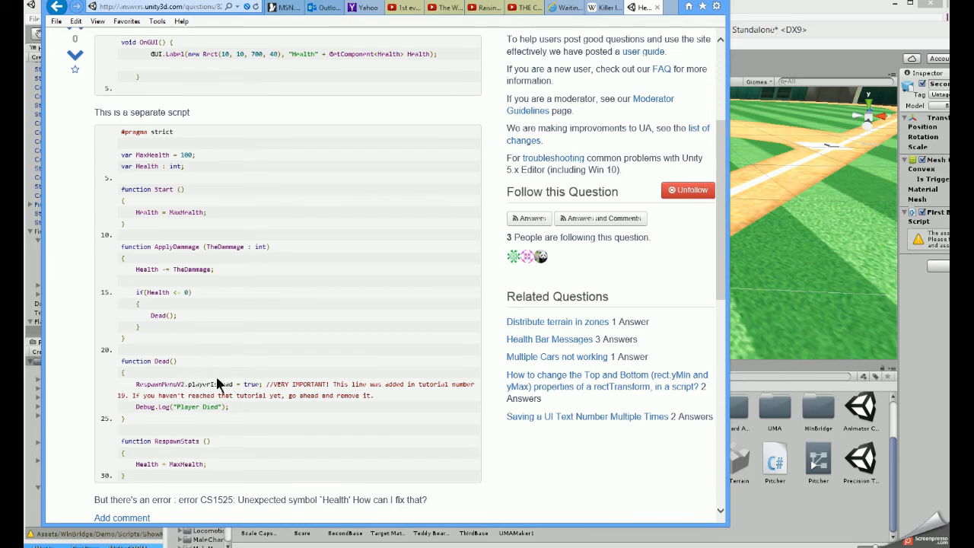
scroll(309, 378, down, 4)
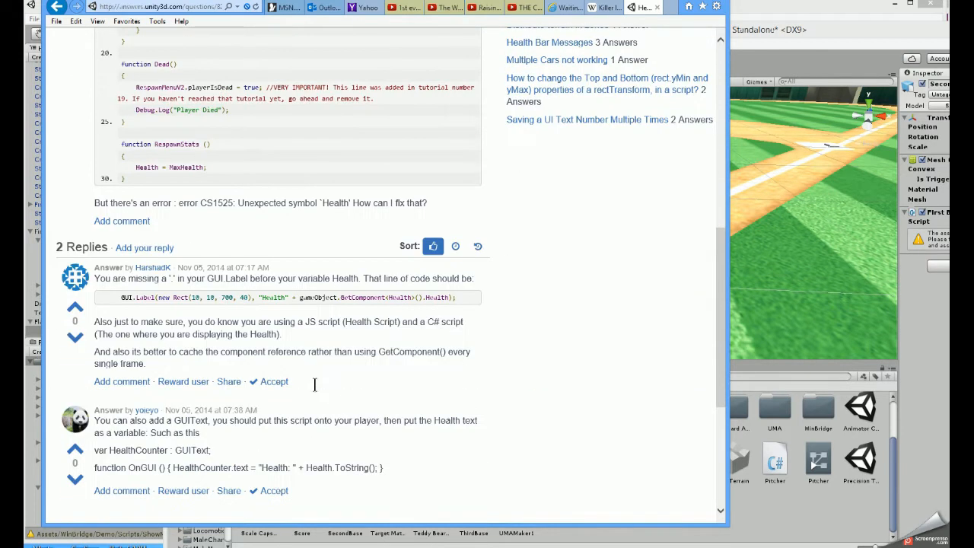
mouse_move(458, 300)
mouse_down()
mouse_move(343, 314)
mouse_move(229, 296)
mouse_move(123, 305)
mouse_up()
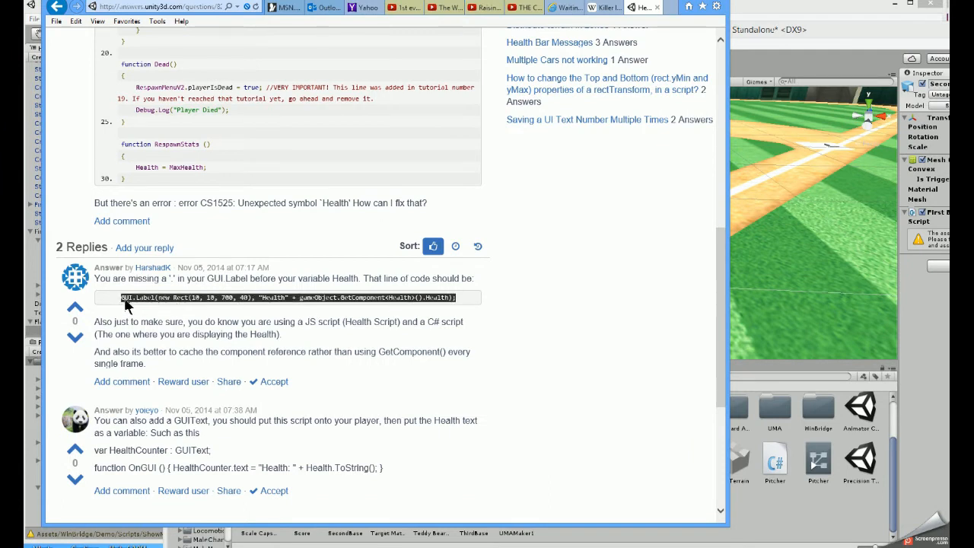
right_click(287, 299)
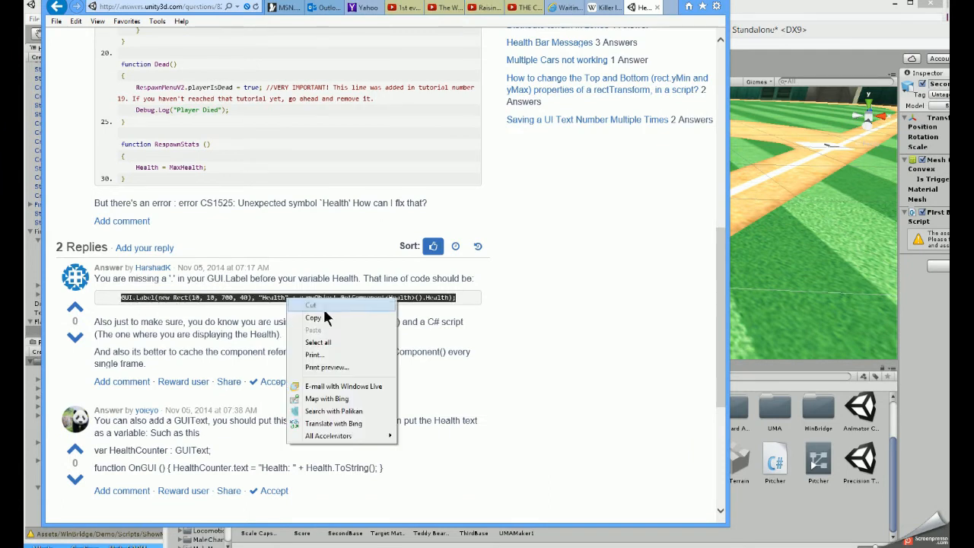
click(324, 316)
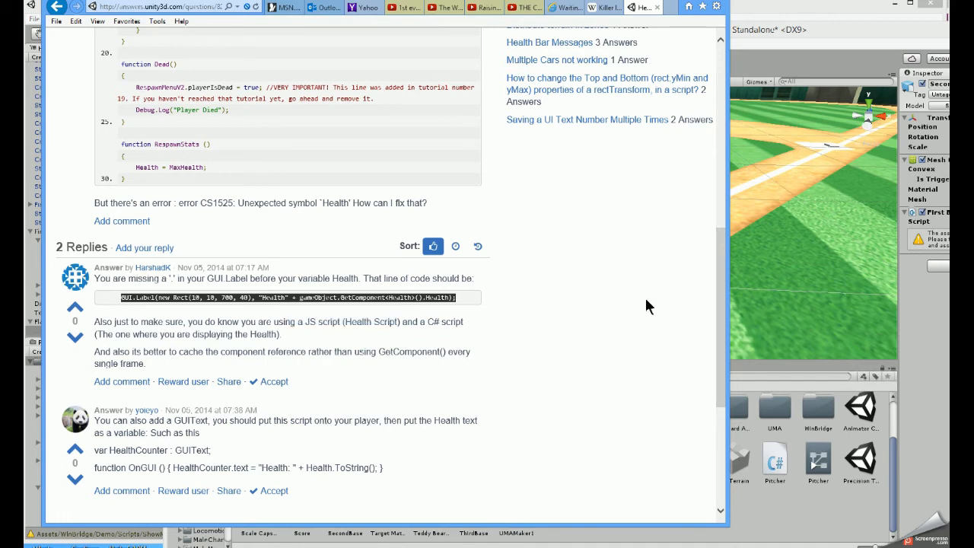
Switch back to Unity, create a C# script named Hitter in the Assets folder and open it in MonoDevelop
click(812, 35)
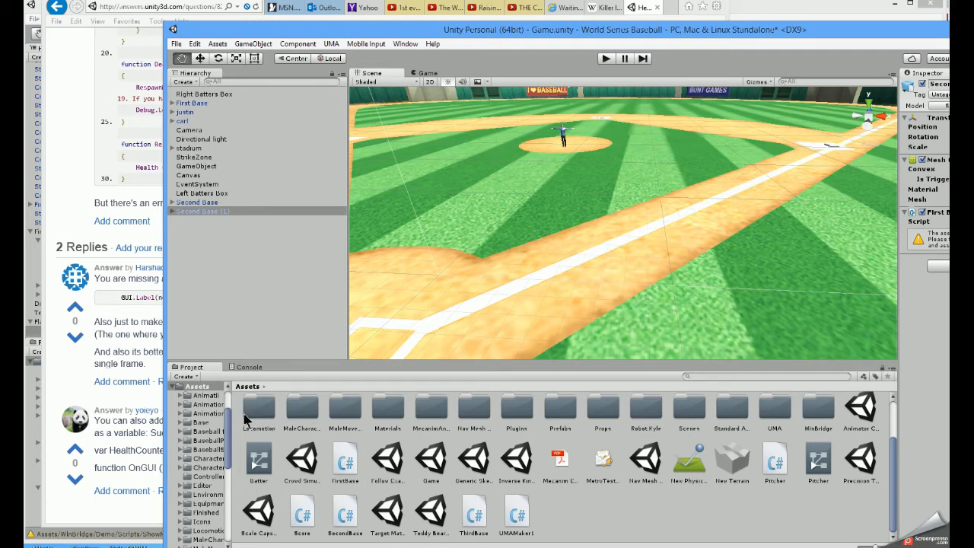
click(189, 376)
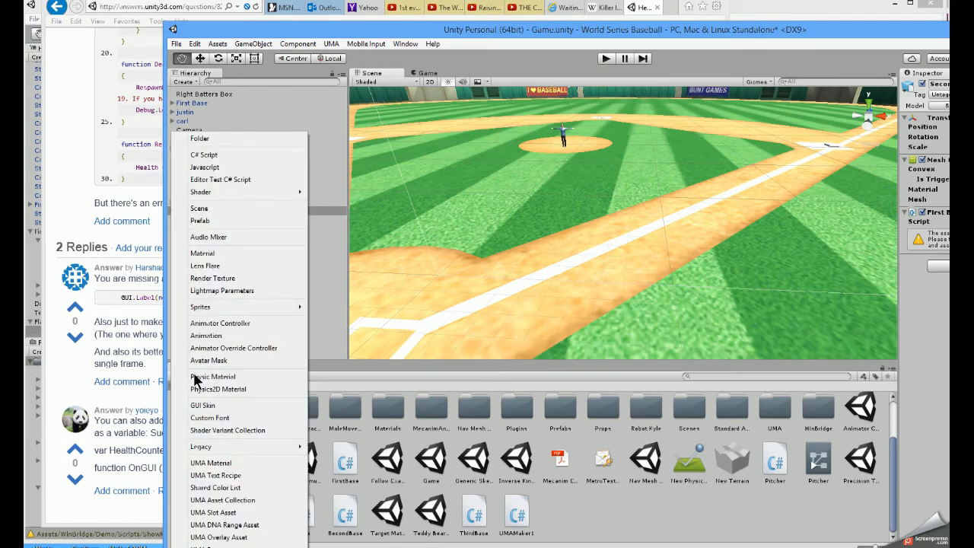
click(233, 154)
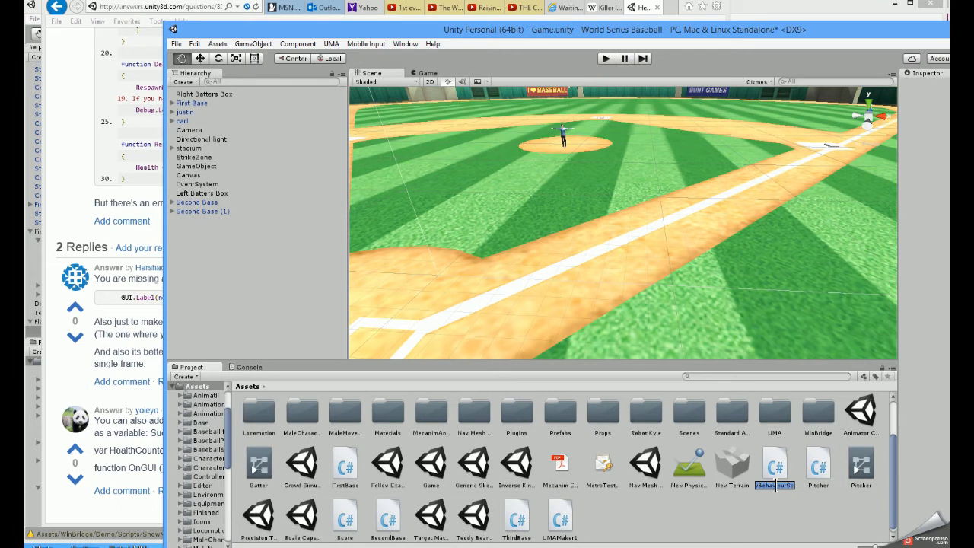
key(BackSpace)
click(786, 508)
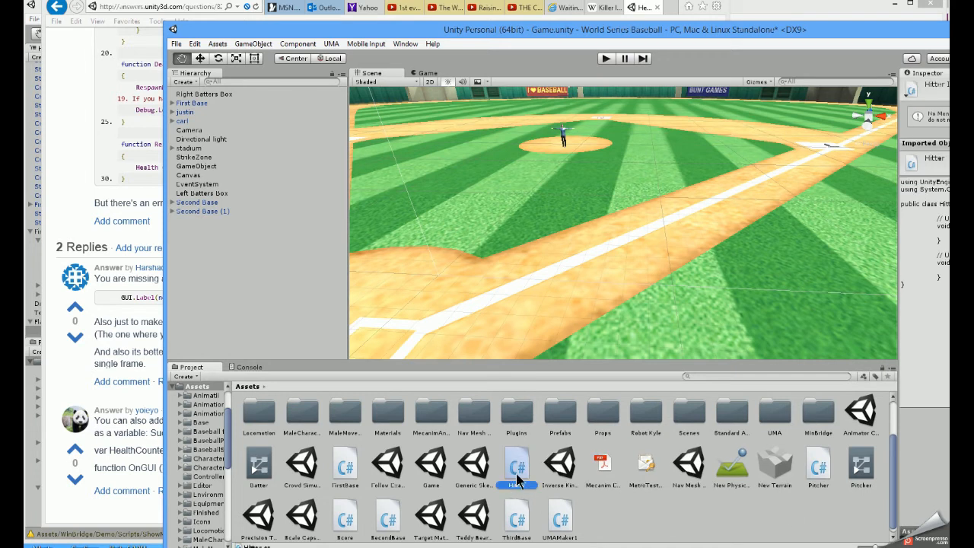
double_click(519, 480)
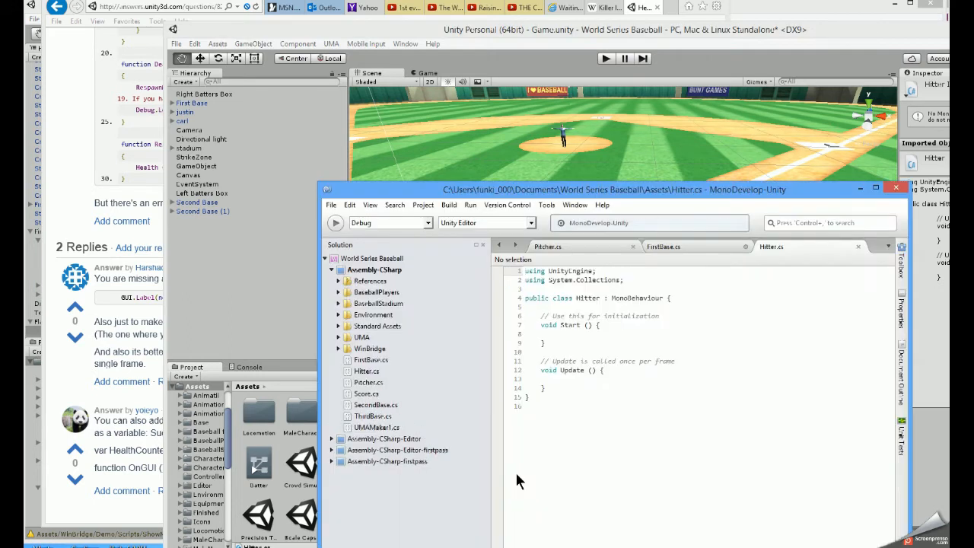
Try pasting the copied GUI.Label line into the empty Update method of Hitter.cs and undo the paste
right_click(561, 378)
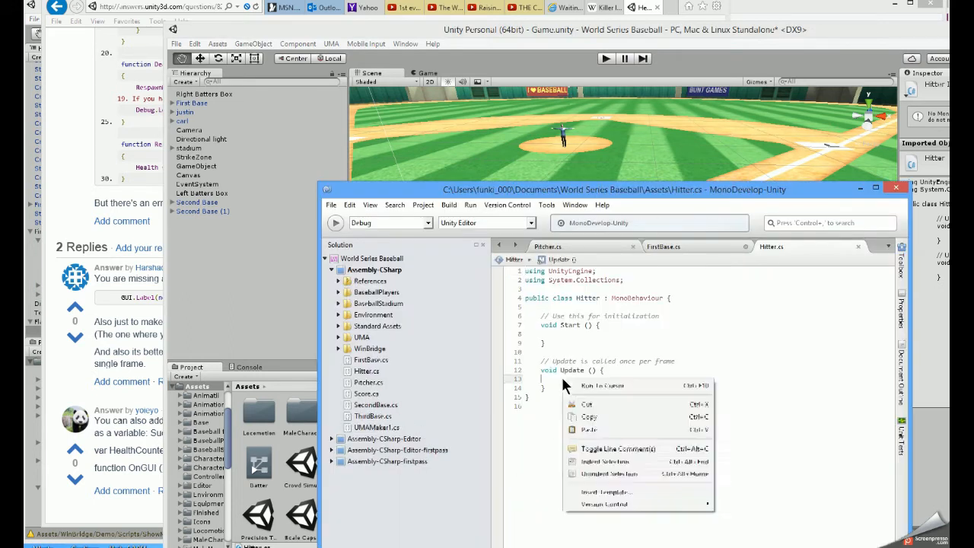
click(590, 430)
drag(713, 196, 519, 42)
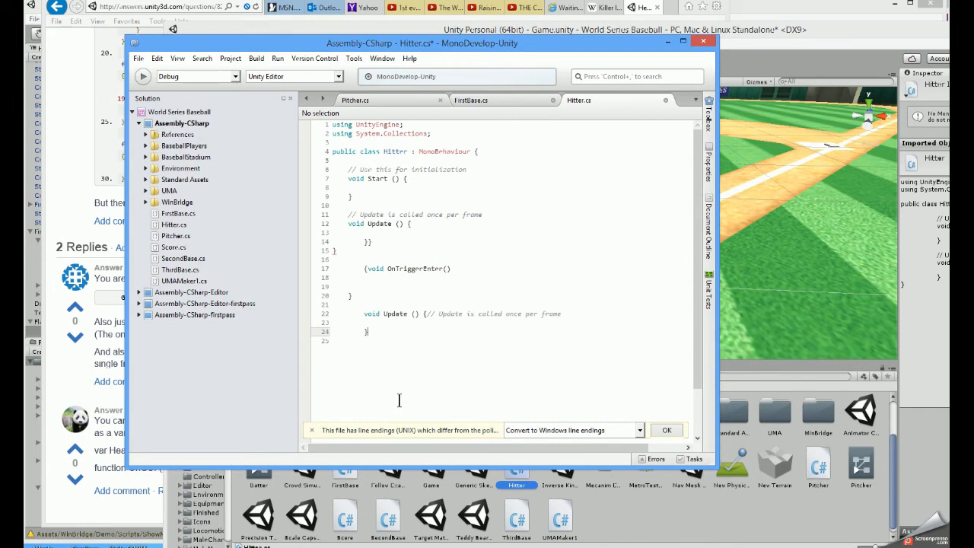
key(ctrl+z)
key(ctrl+z)
key(ctrl+z)
key(ctrl+z)
key(ctrl+z)
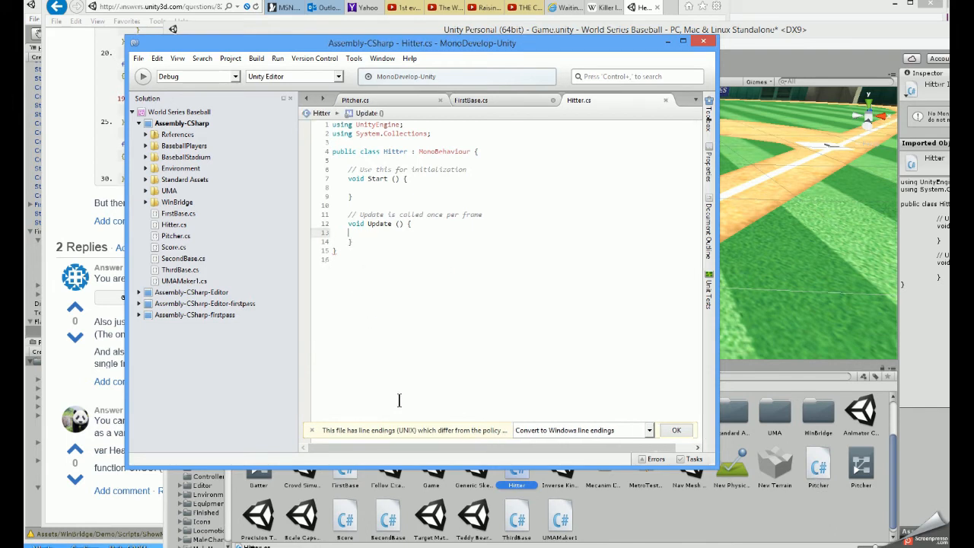
Return to the browser's answer page and copy the GUI.Label line of the first reply again
drag(268, 44, 600, 185)
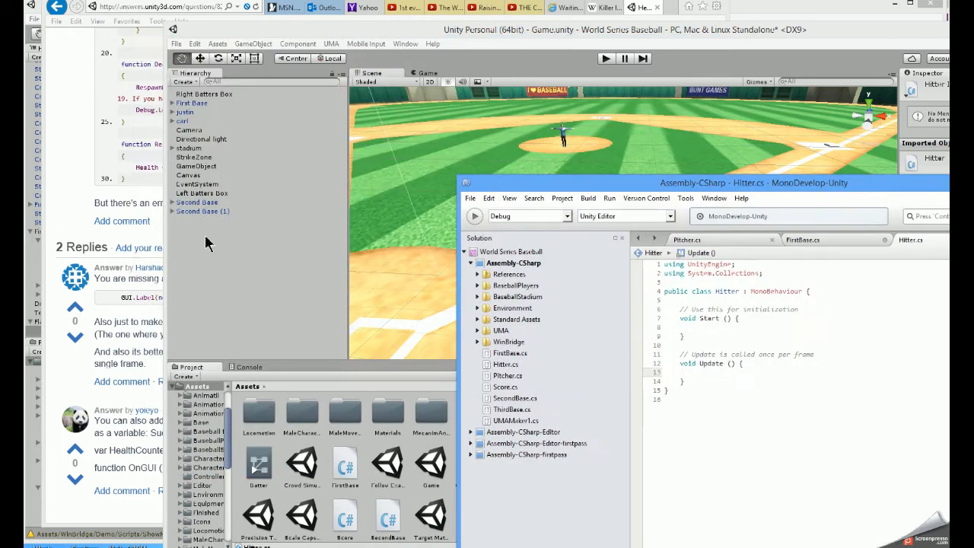
click(124, 303)
mouse_move(120, 297)
mouse_down()
mouse_move(274, 323)
mouse_move(456, 299)
mouse_up()
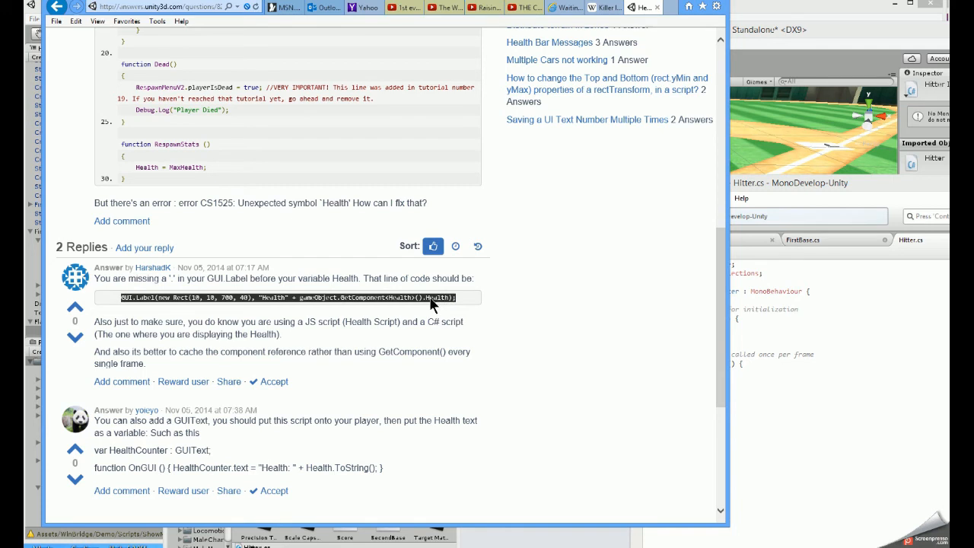
right_click(430, 303)
click(466, 319)
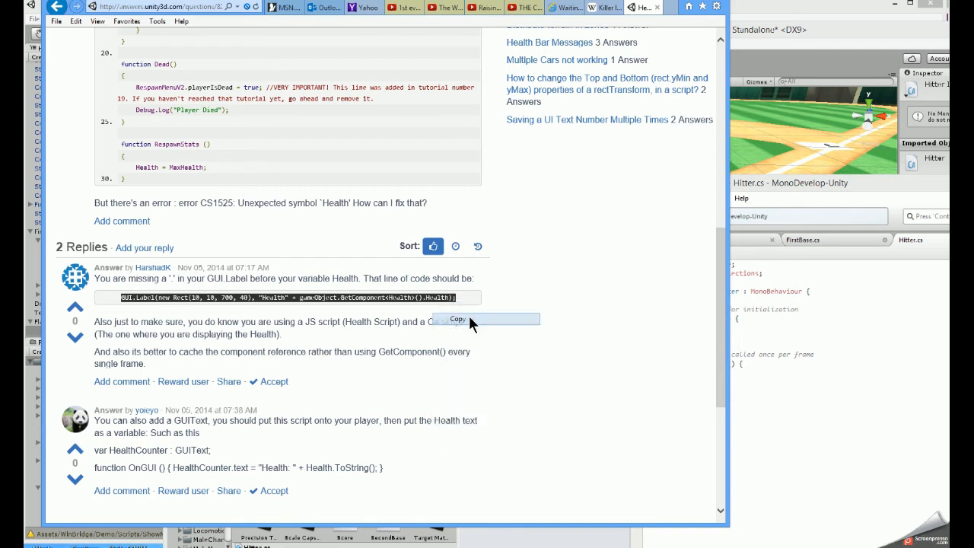
Try once more to paste the recopied code line into Hitter.cs in MonoDevelop and undo it
click(783, 386)
click(716, 373)
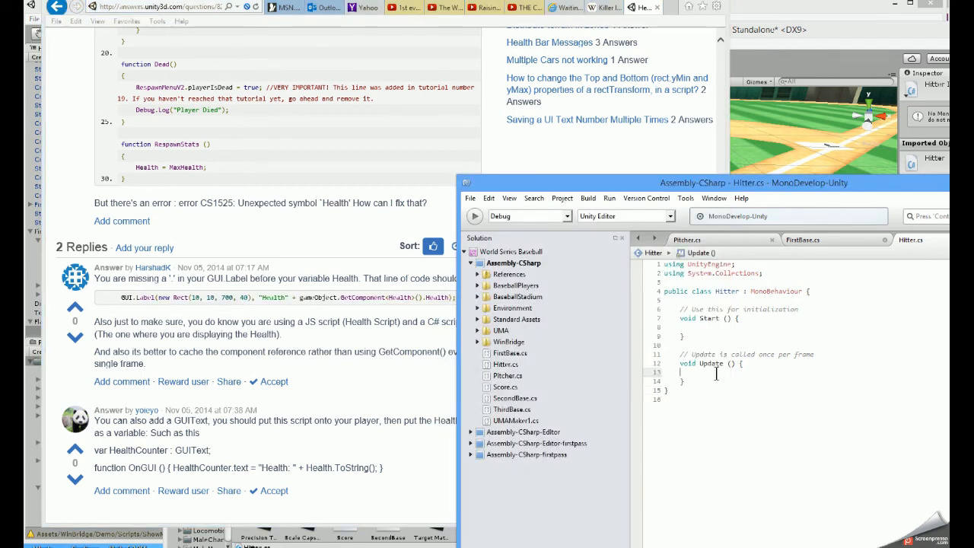
right_click(718, 415)
click(738, 420)
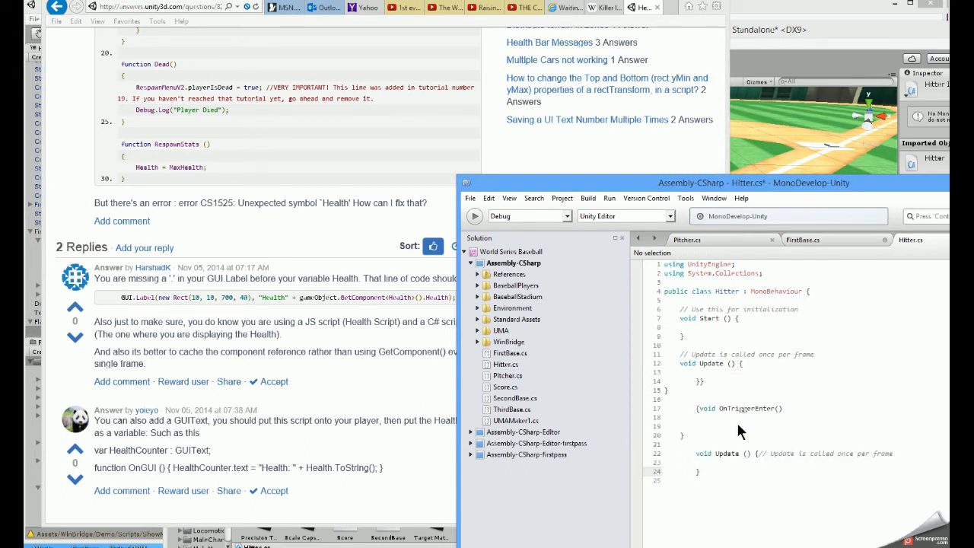
key(ctrl+z)
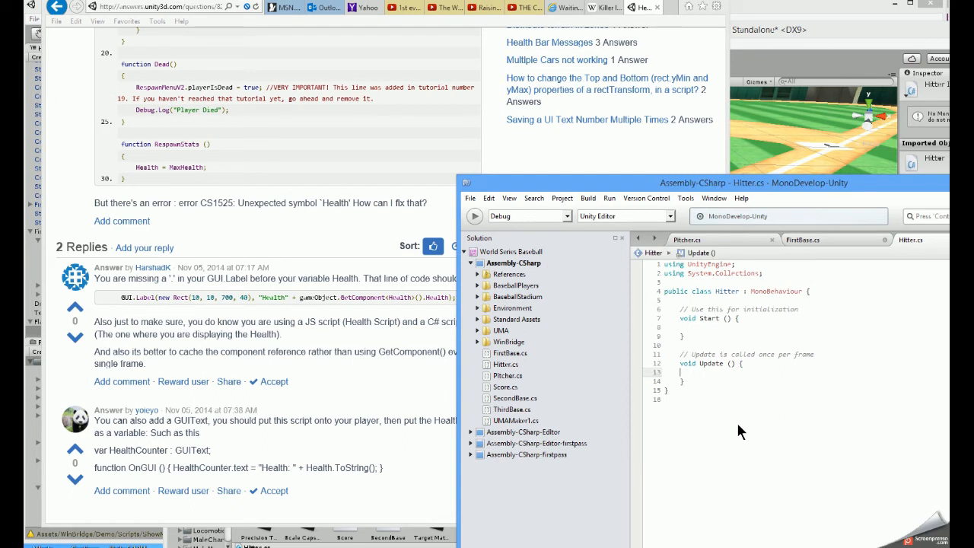
Try replacing the Start and Update methods in Hitter.cs with the clipboard contents and undo the replacement
drag(687, 380, 664, 306)
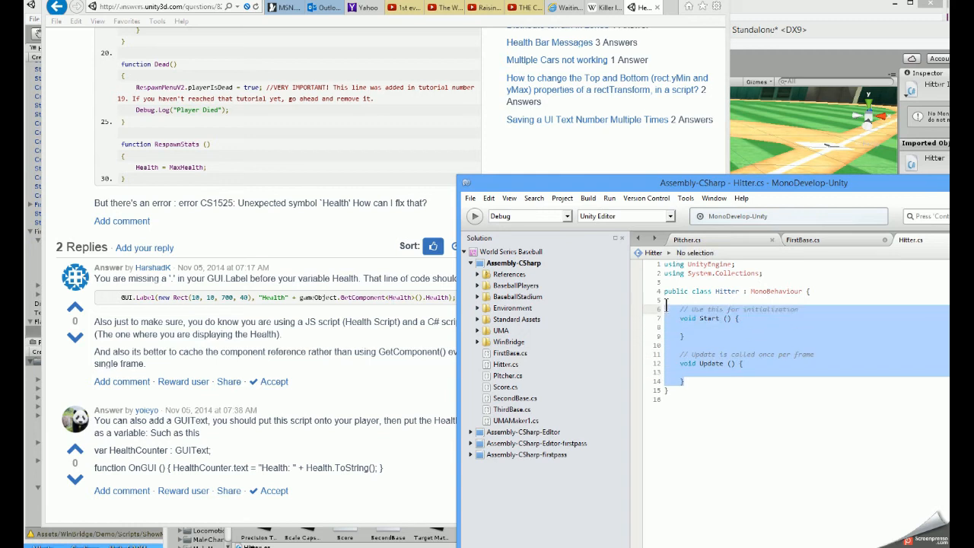
click(701, 382)
drag(700, 382, 701, 373)
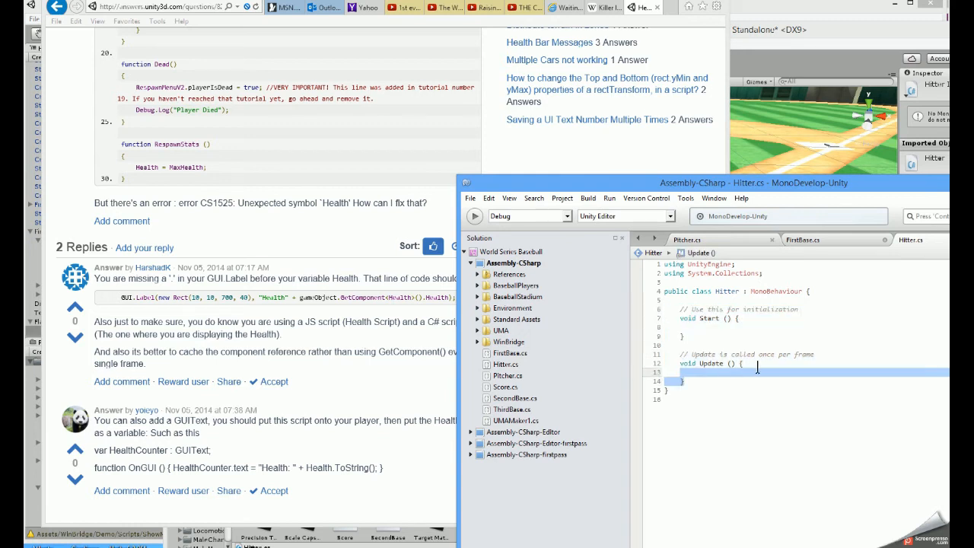
click(696, 382)
drag(696, 382, 680, 309)
right_click(699, 322)
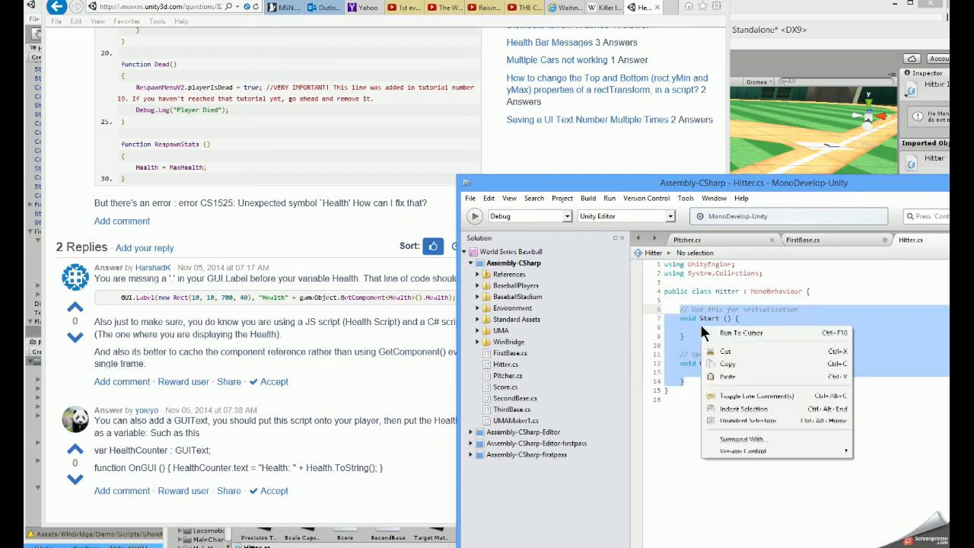
click(734, 378)
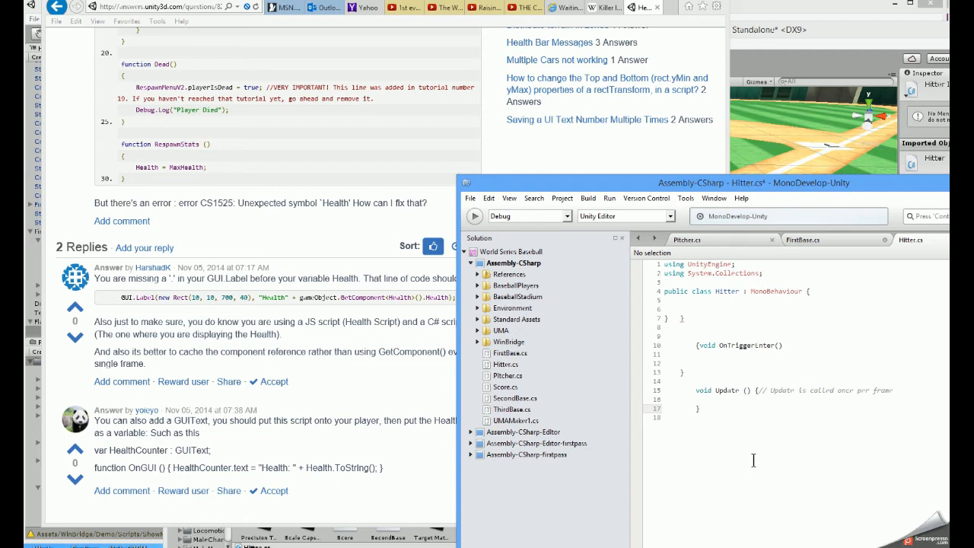
key(ctrl+z)
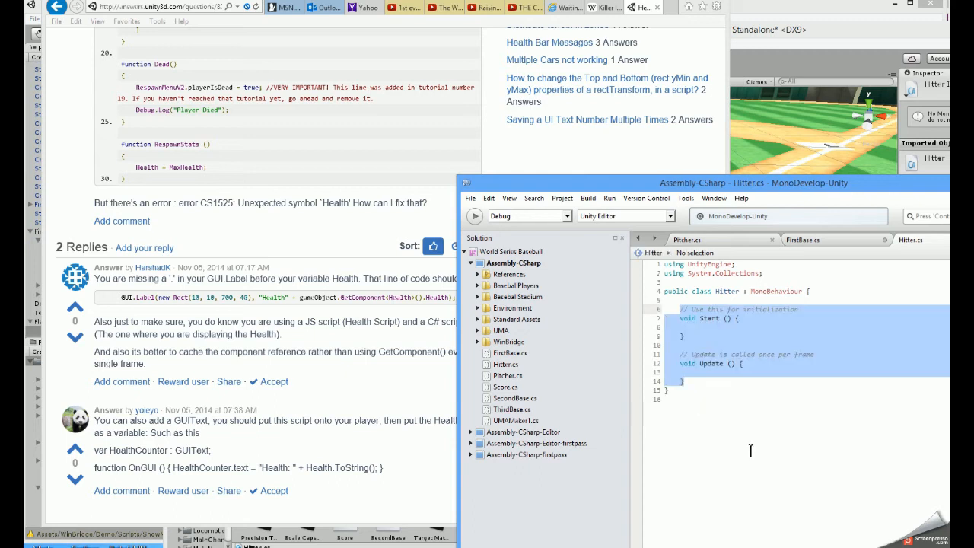
Copy the Start, OnTriggerEnter and Update methods from FirstBase.cs and switch back to the Unity editor
drag(754, 190, 565, 160)
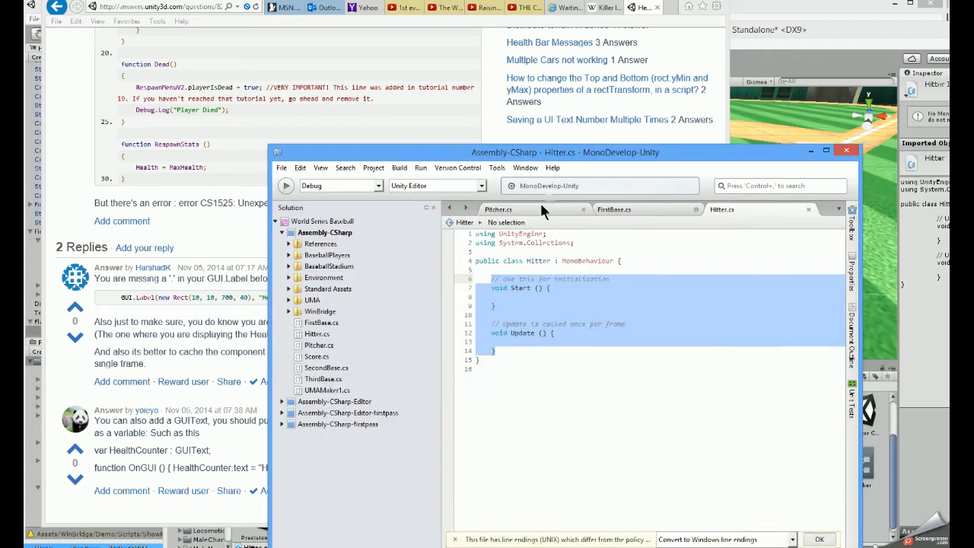
double_click(319, 345)
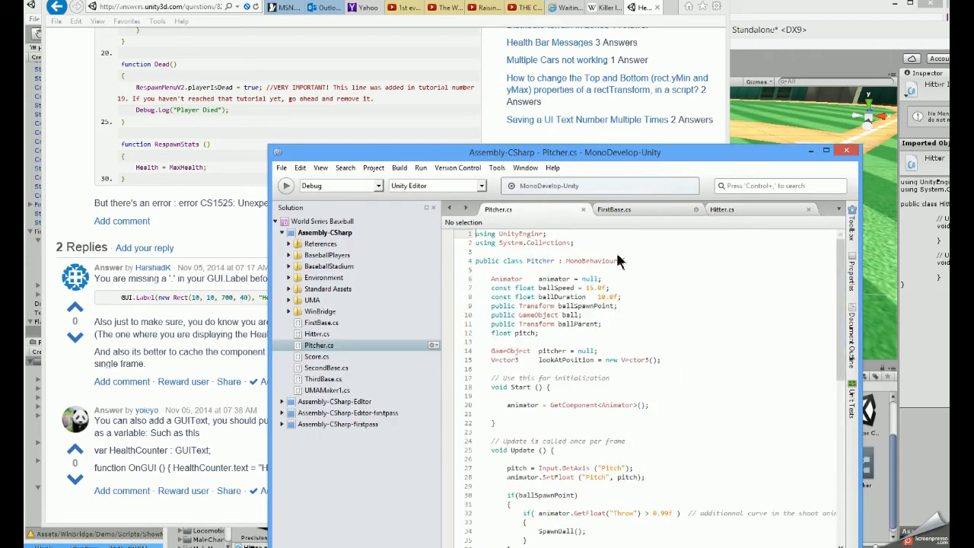
click(615, 208)
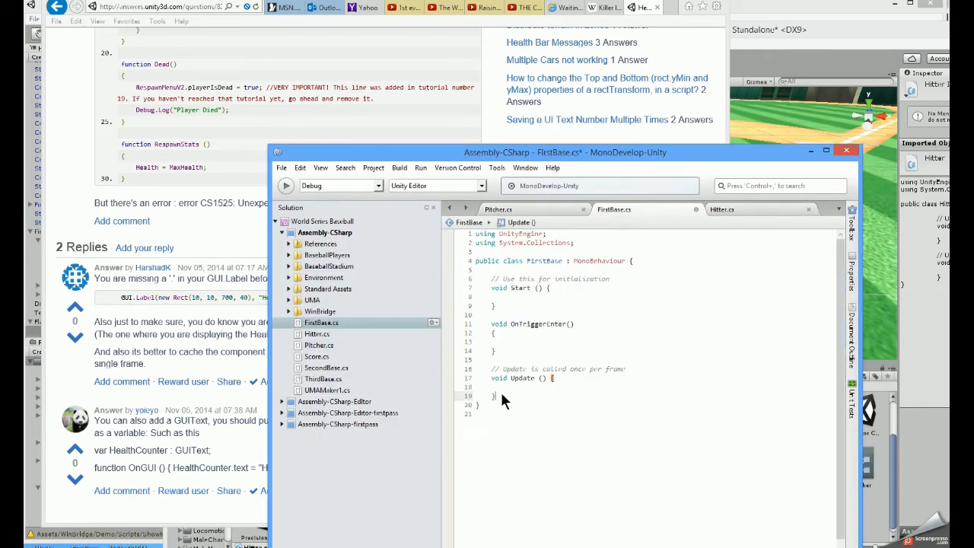
drag(503, 401, 509, 302)
right_click(510, 303)
click(542, 341)
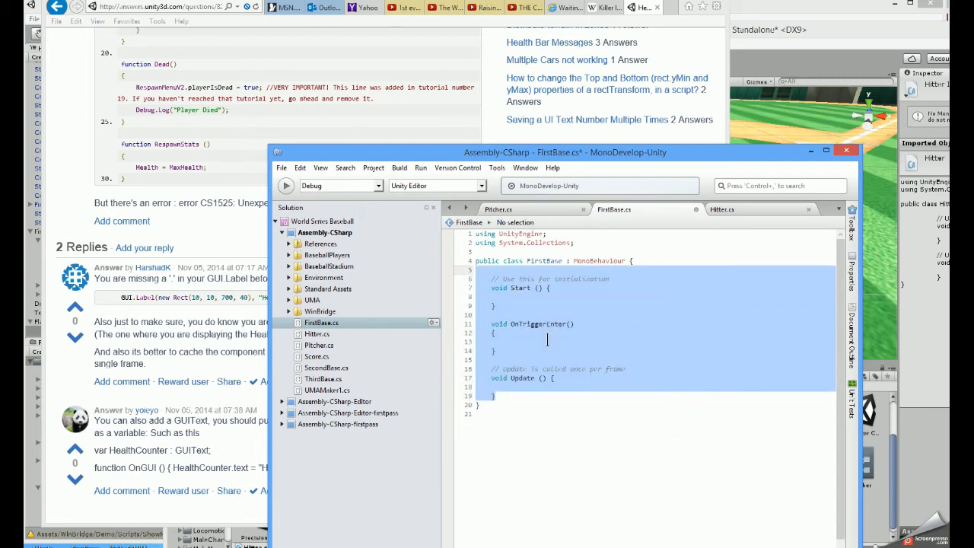
click(730, 209)
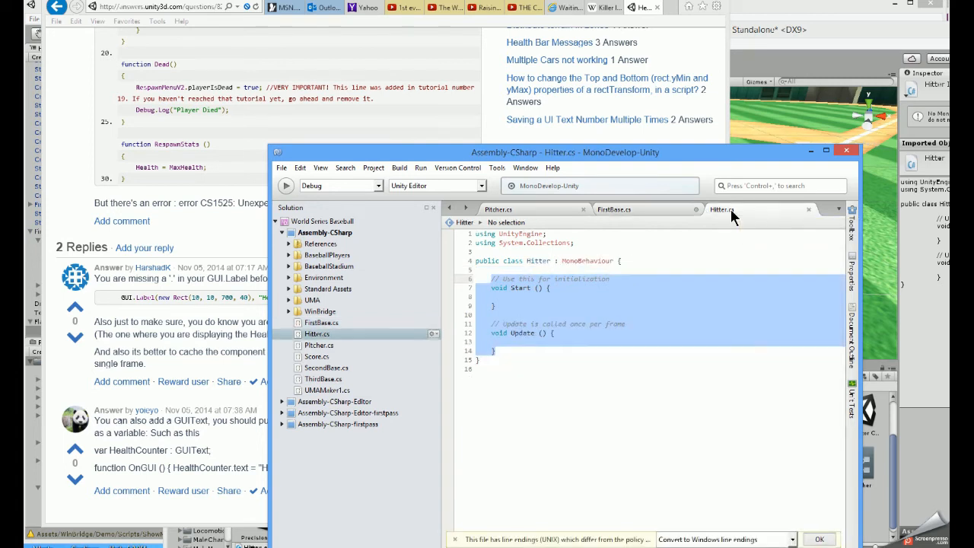
click(779, 80)
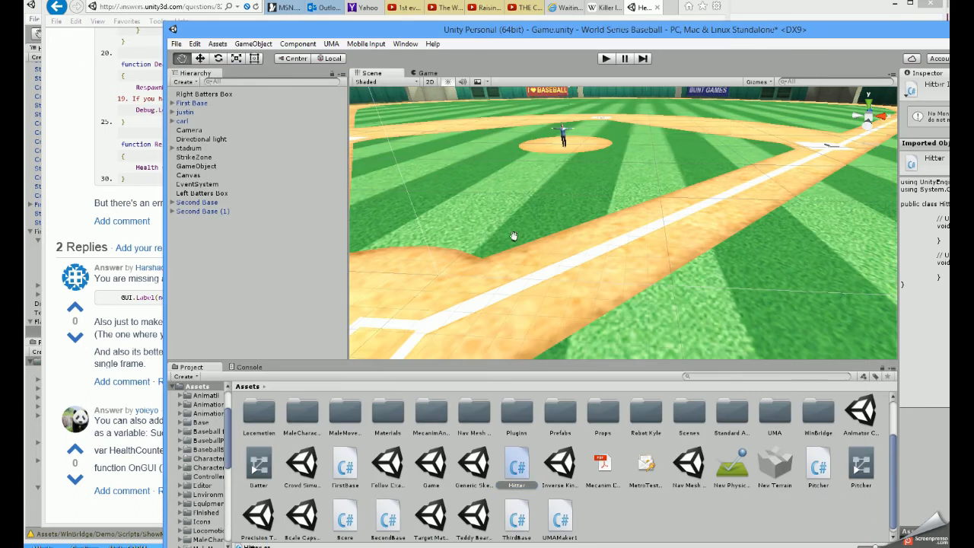
Select the bat held by the batter at home plate to locate it in the hierarchy
drag(458, 223, 616, 224)
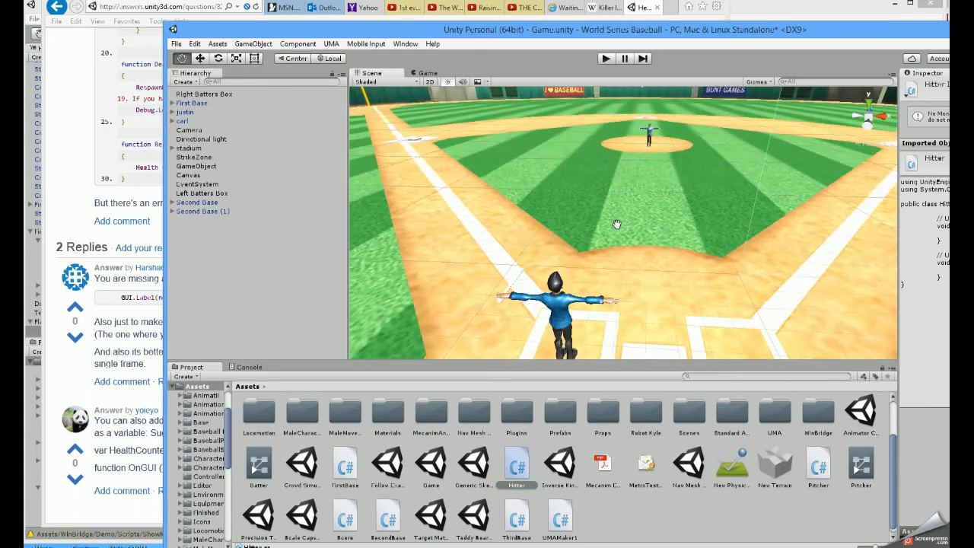
alt+drag(507, 293, 654, 216)
drag(652, 318, 630, 290)
right_drag(629, 290, 614, 274)
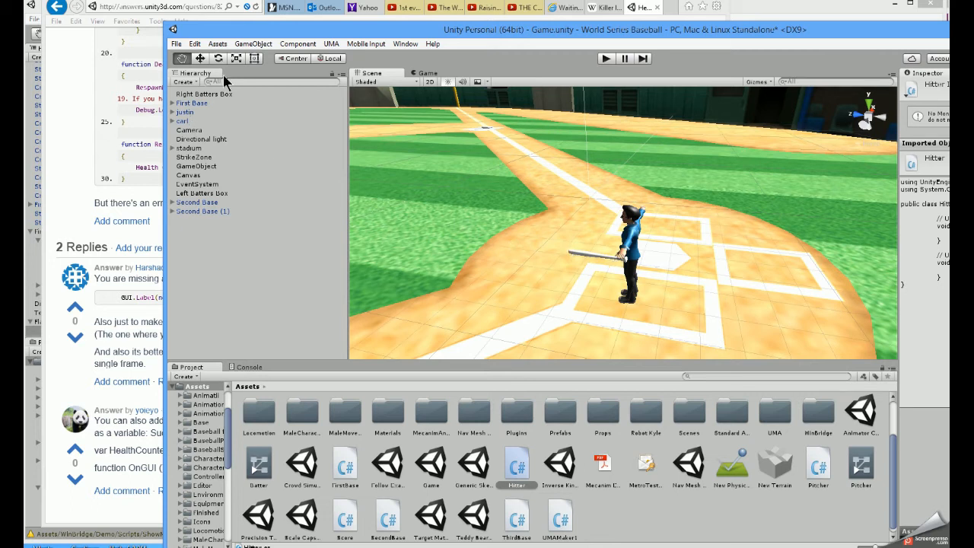
click(199, 58)
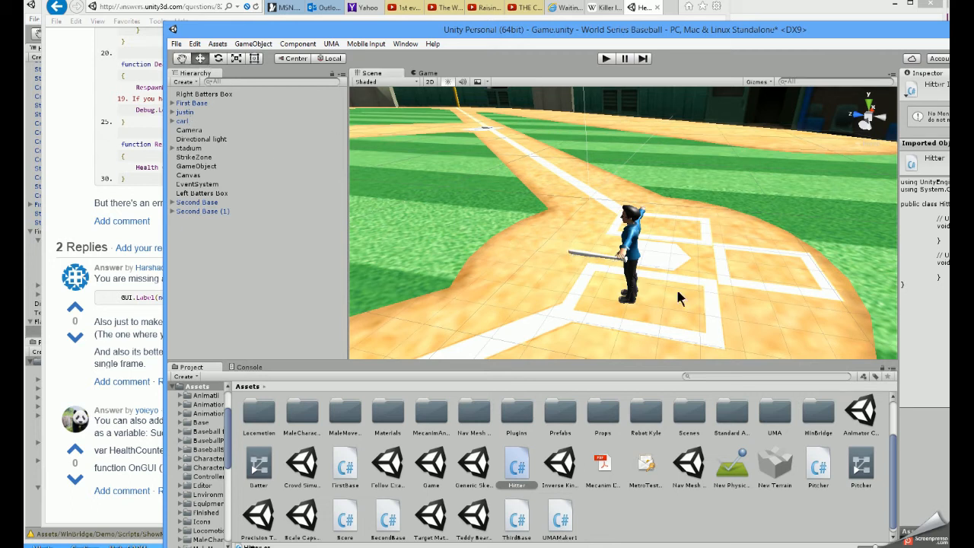
click(598, 252)
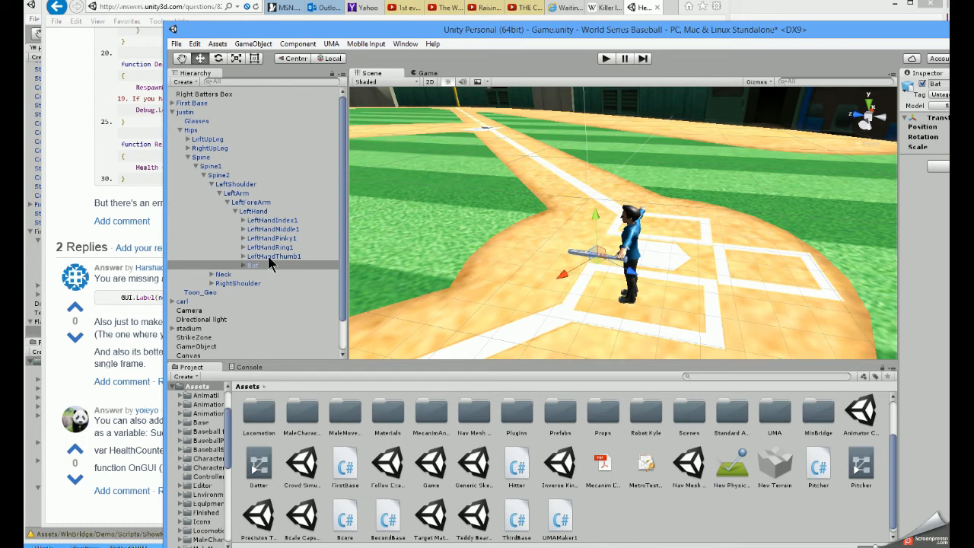
Collapse the expanded justin skeleton in the hierarchy, from LeftHand up through Spine and Hips to justin
click(235, 211)
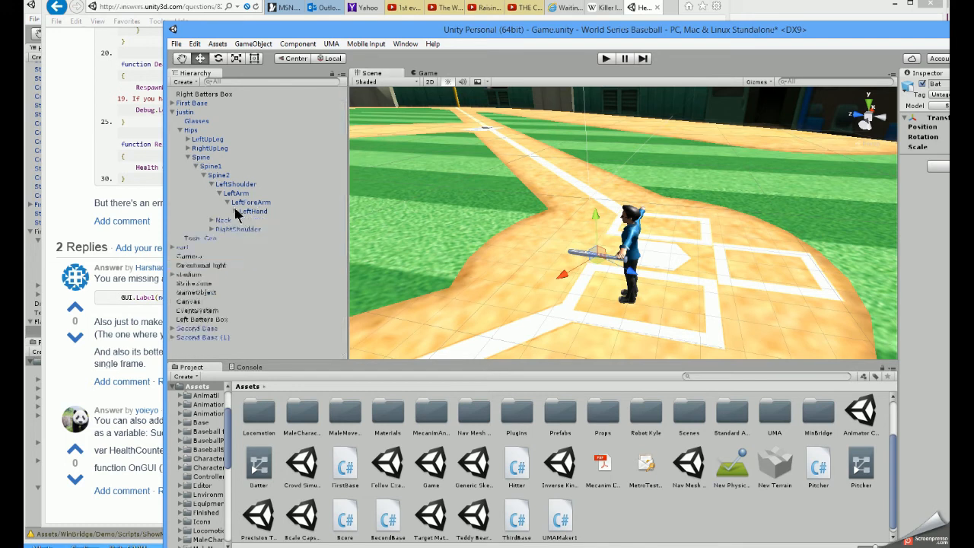
click(227, 202)
click(219, 193)
click(212, 184)
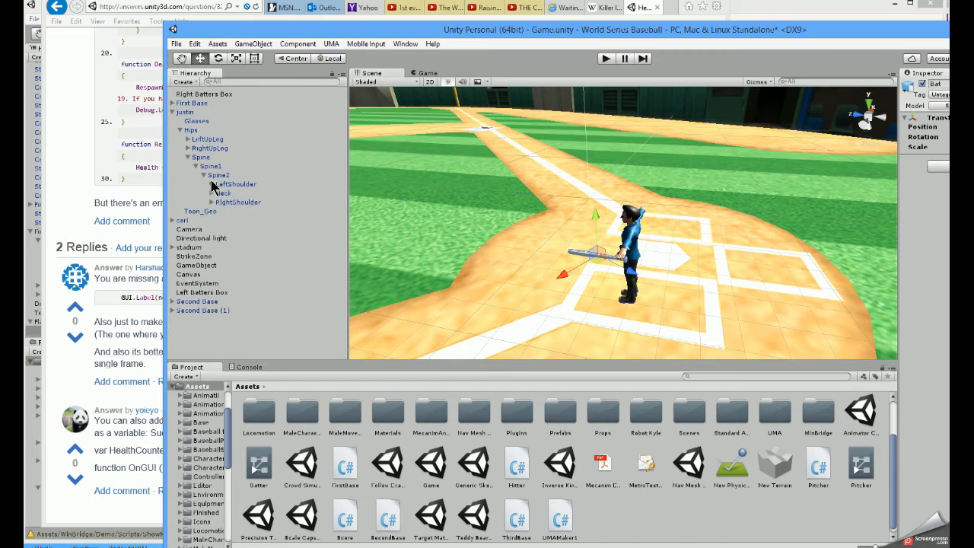
click(204, 175)
click(195, 166)
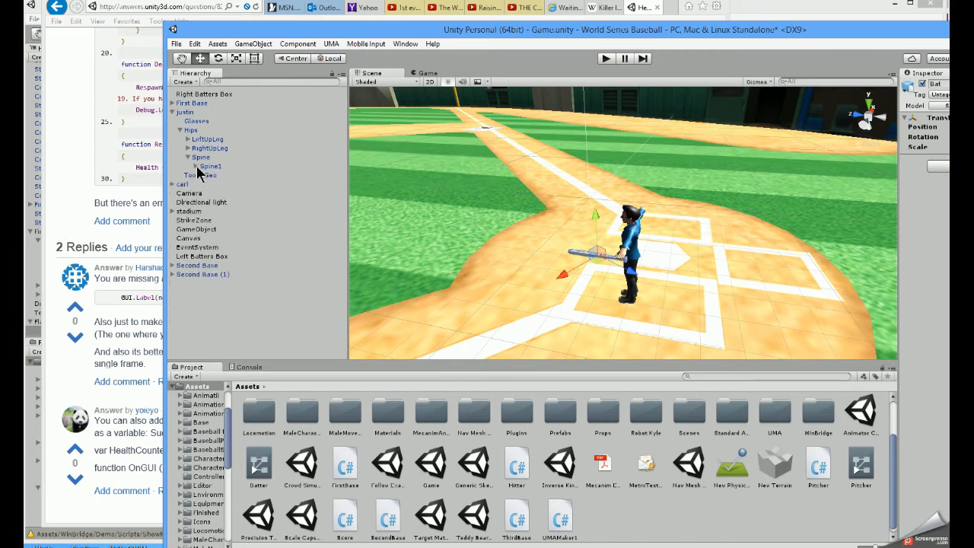
click(188, 157)
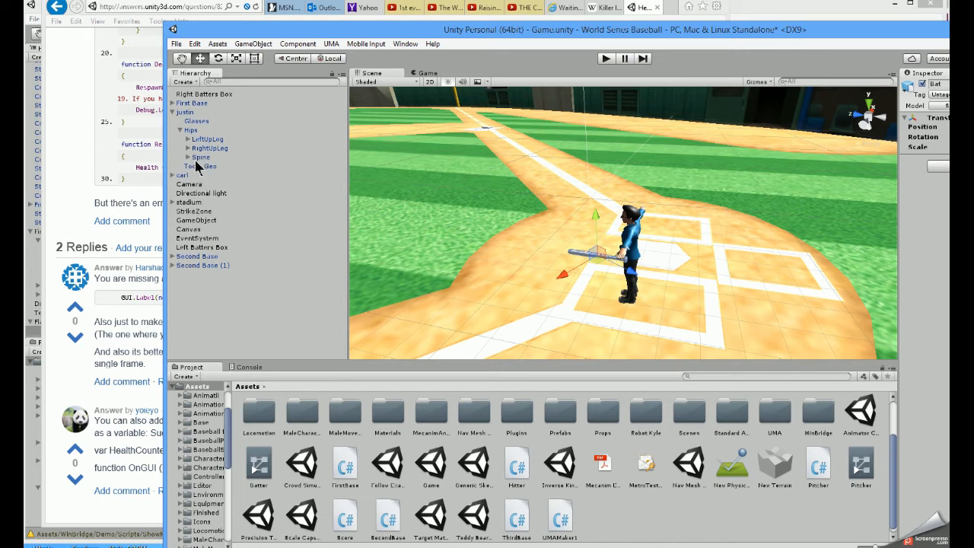
click(180, 131)
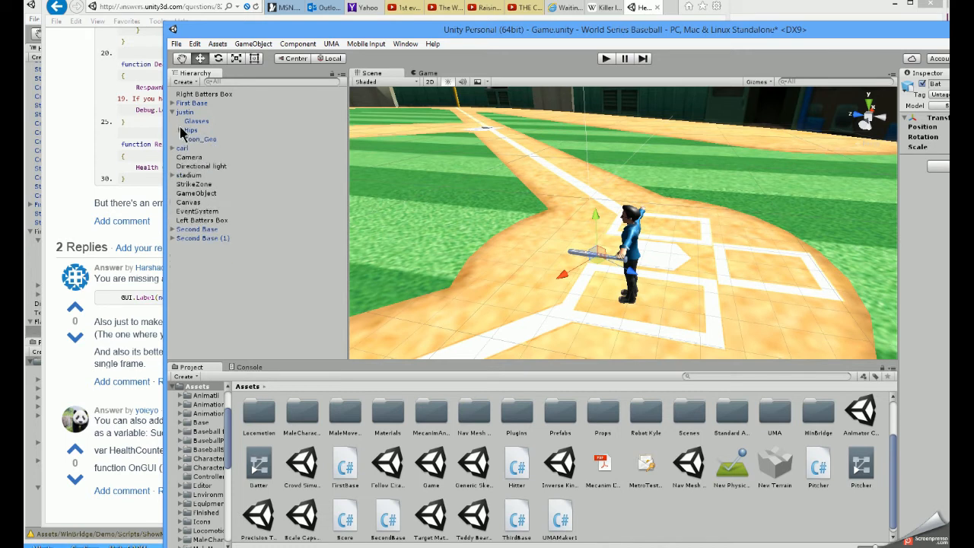
click(172, 111)
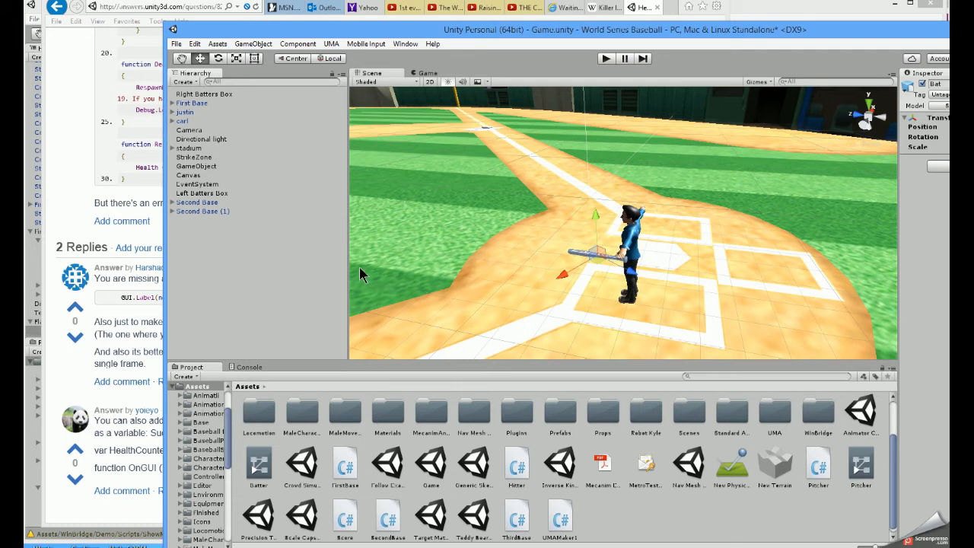
Rename the Second Base (1) object to Third Base
click(219, 212)
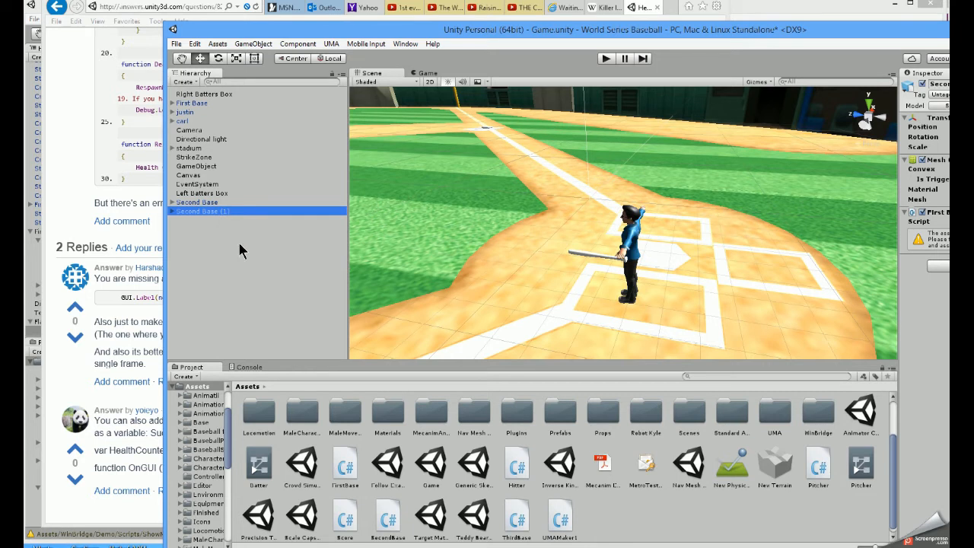
key(F2)
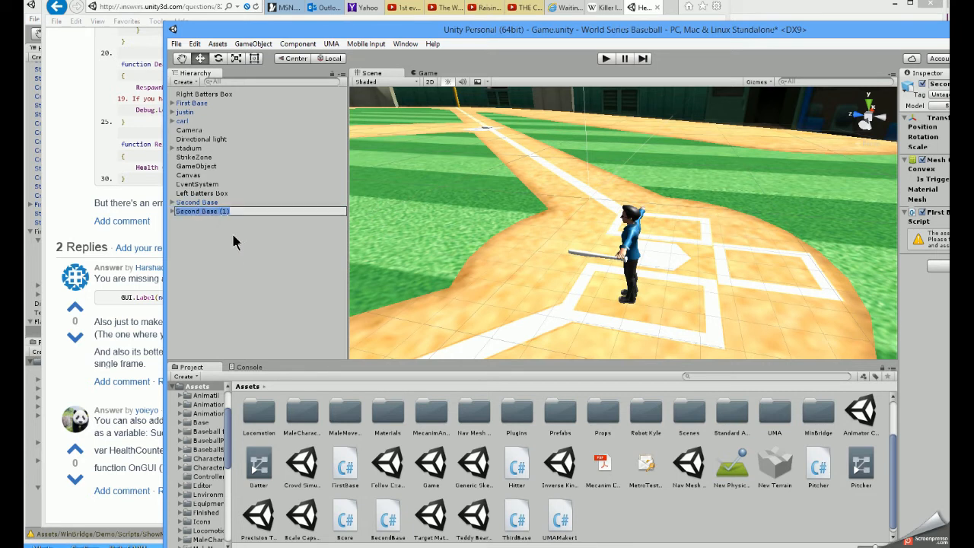
double_click(196, 211)
text(Third)
key(BackSpace)
click(225, 250)
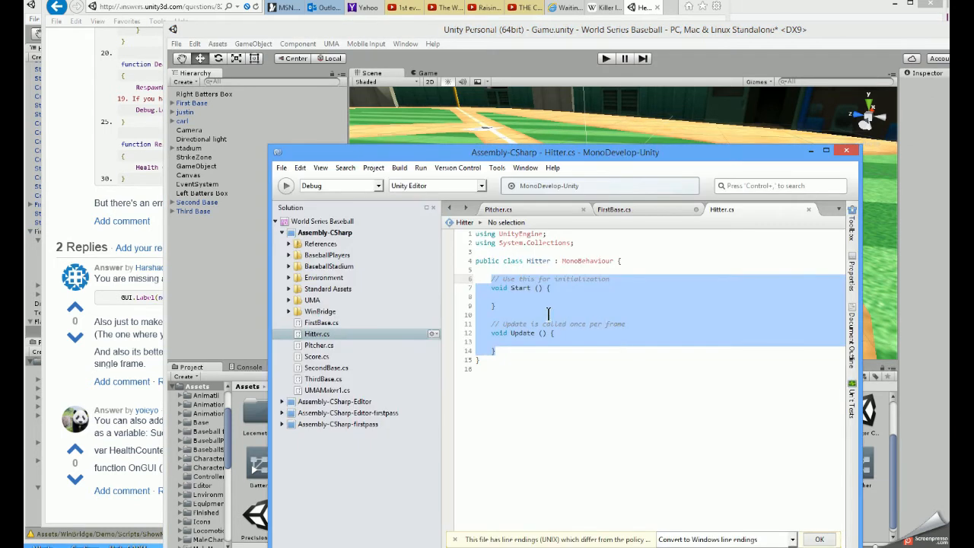
Replace the selected Start and Update methods in Hitter.cs with the copied Start, OnTriggerEnter and Update methods in MonoDevelop
right_click(550, 316)
click(602, 365)
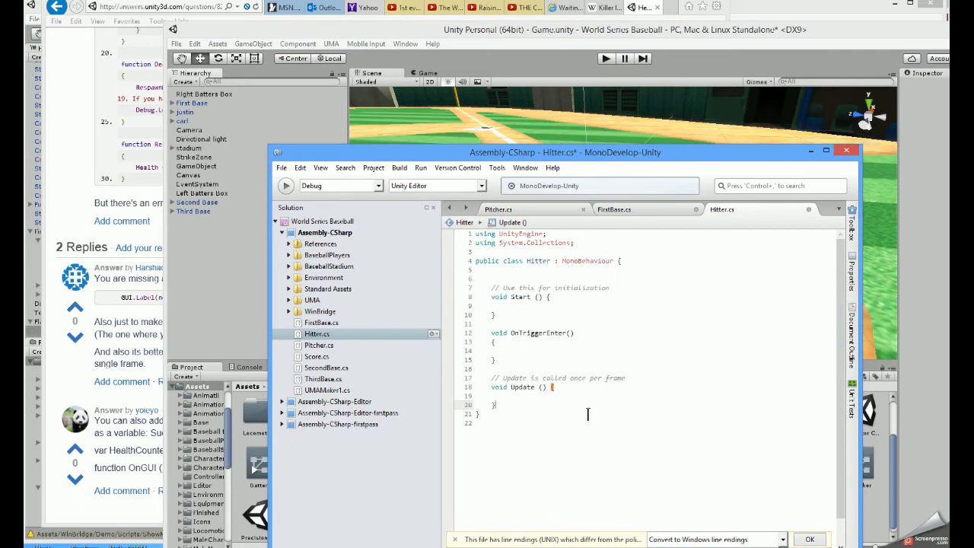
click(578, 454)
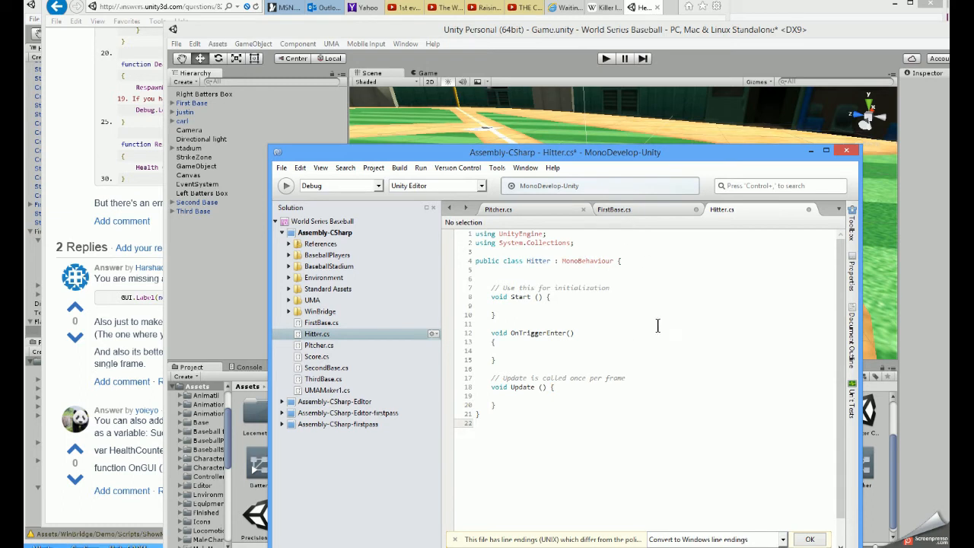
drag(704, 154, 680, 108)
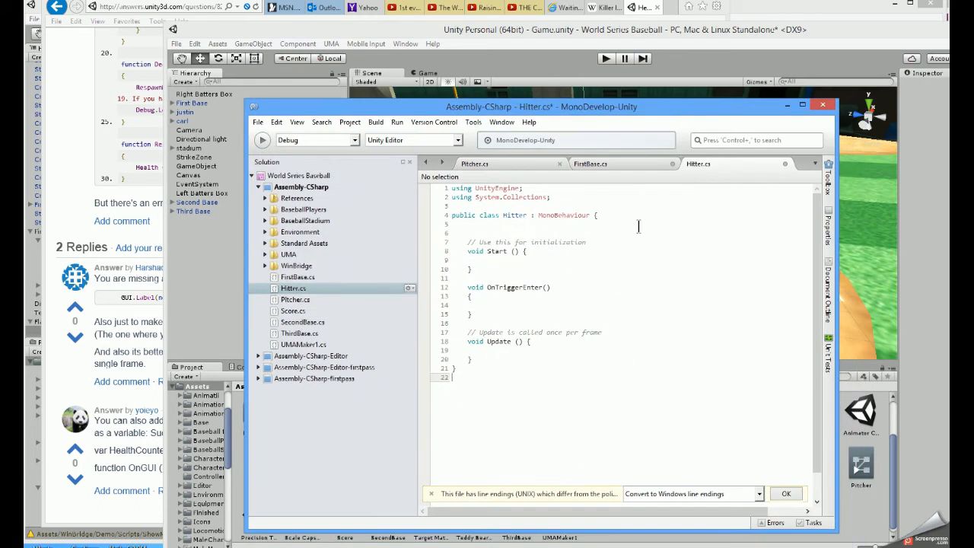
click(497, 351)
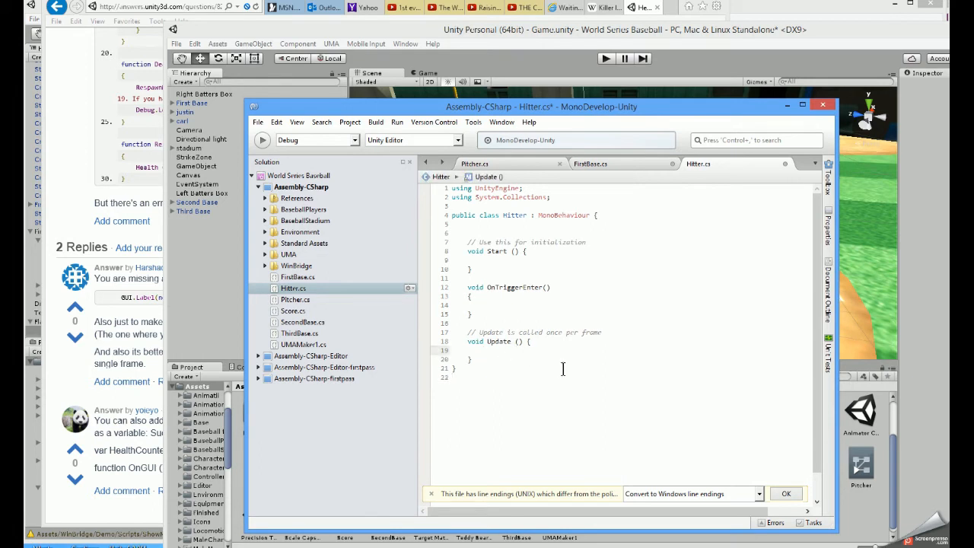
Build the scripts in MonoDevelop and move its window down so the Unity scene is uncovered
click(788, 106)
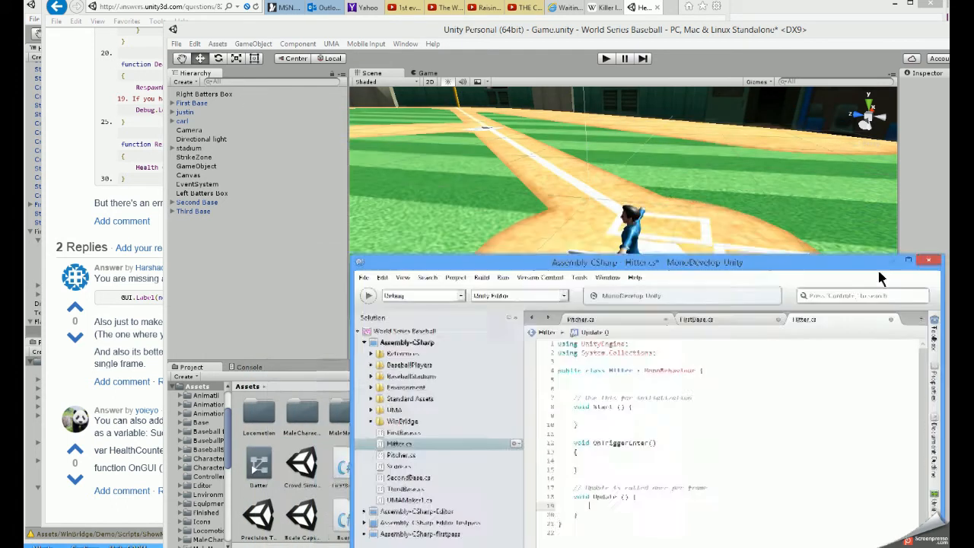
drag(879, 272, 904, 317)
drag(439, 330, 417, 135)
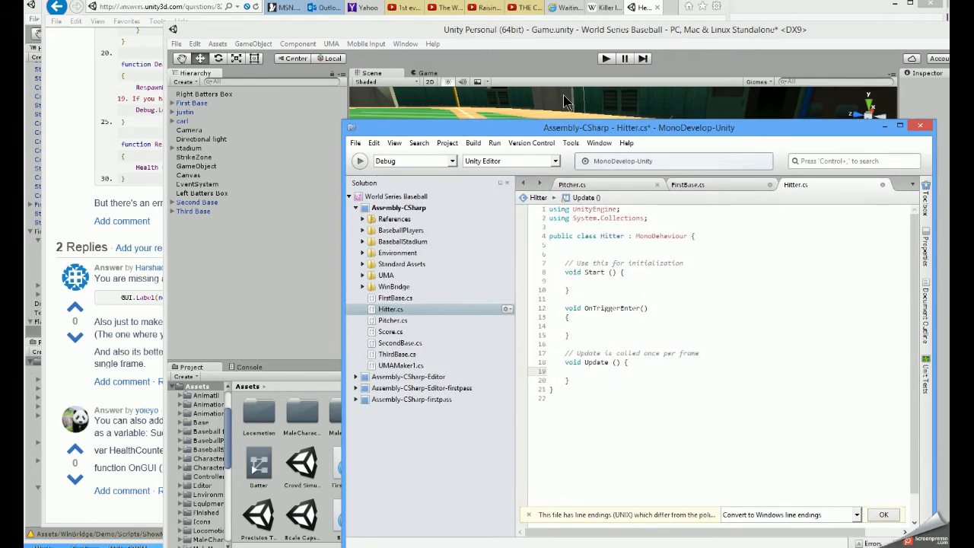
drag(656, 133, 656, 140)
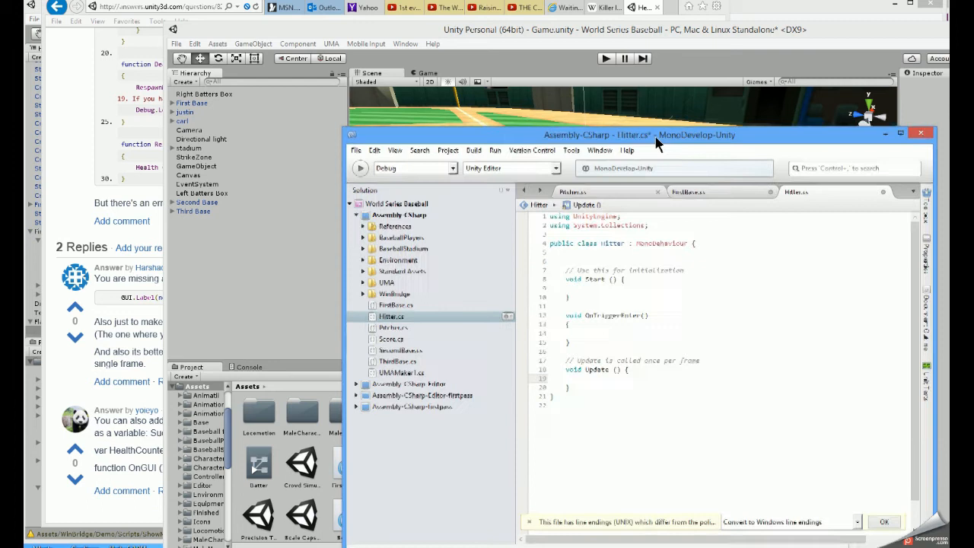
click(474, 149)
click(484, 165)
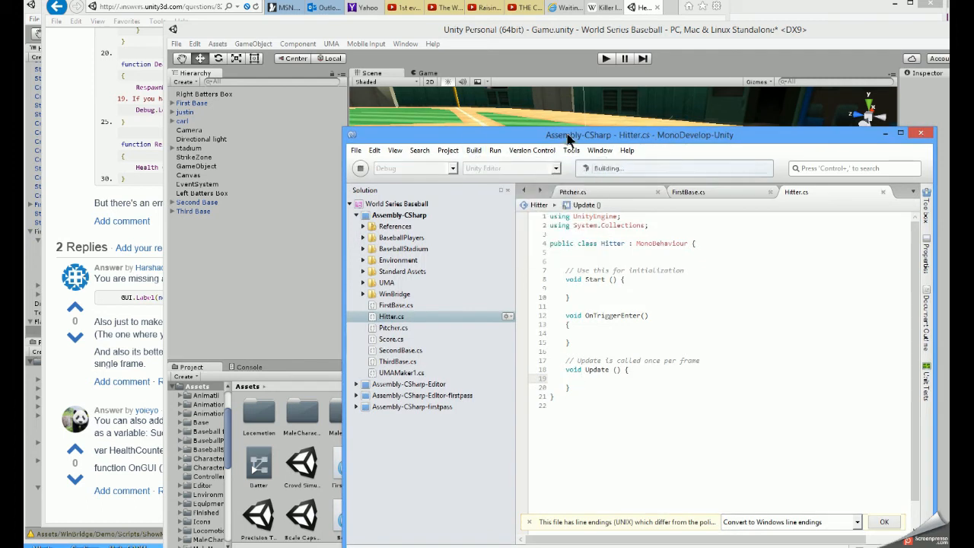
drag(567, 139, 636, 386)
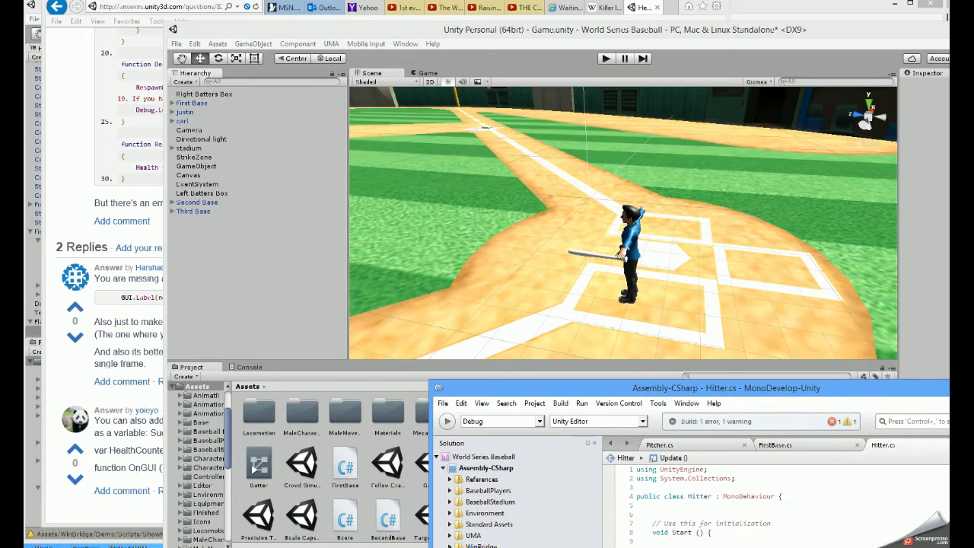
Switch to Unity, look through the Equipment folder of the project assets and return to the Assets root
mouse_move(346, 547)
click(513, 373)
scroll(645, 431, up, 2)
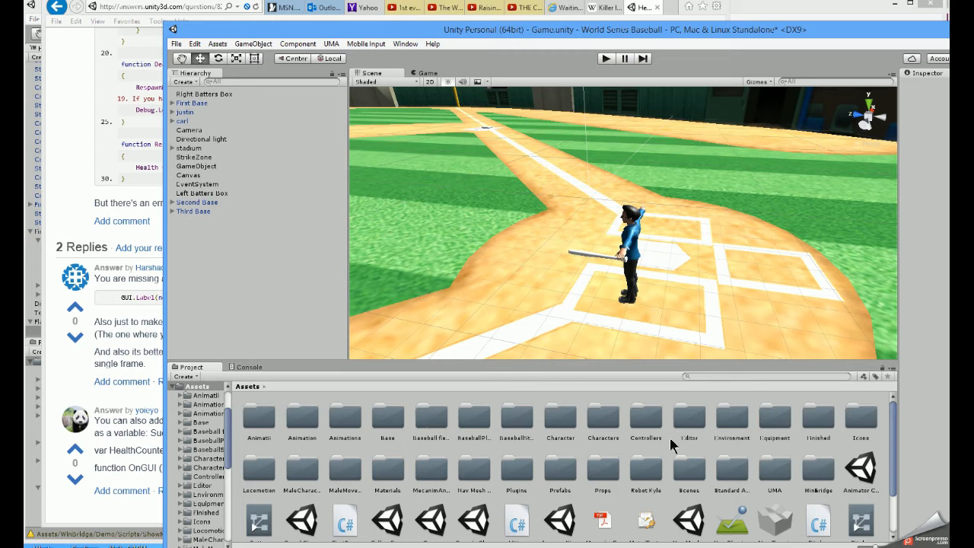
double_click(774, 420)
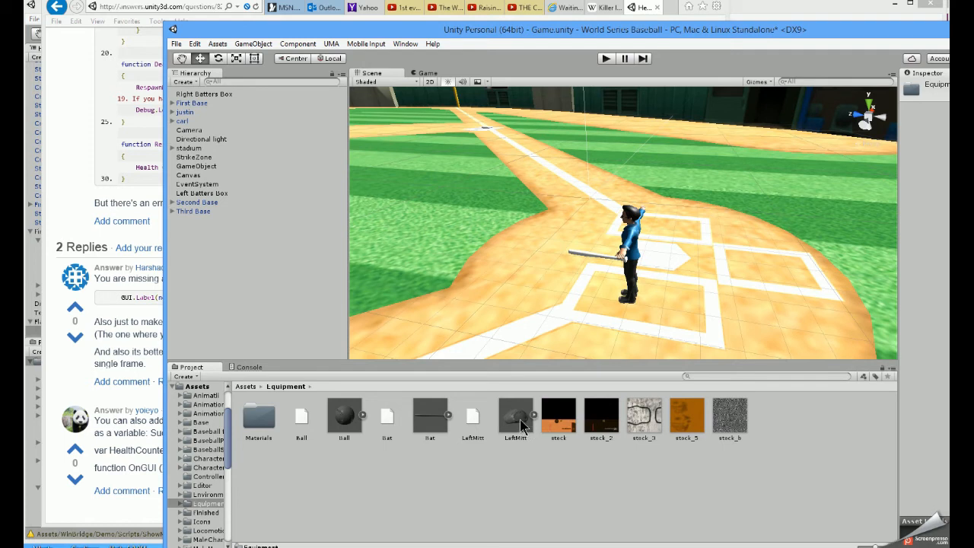
right_drag(531, 274, 430, 231)
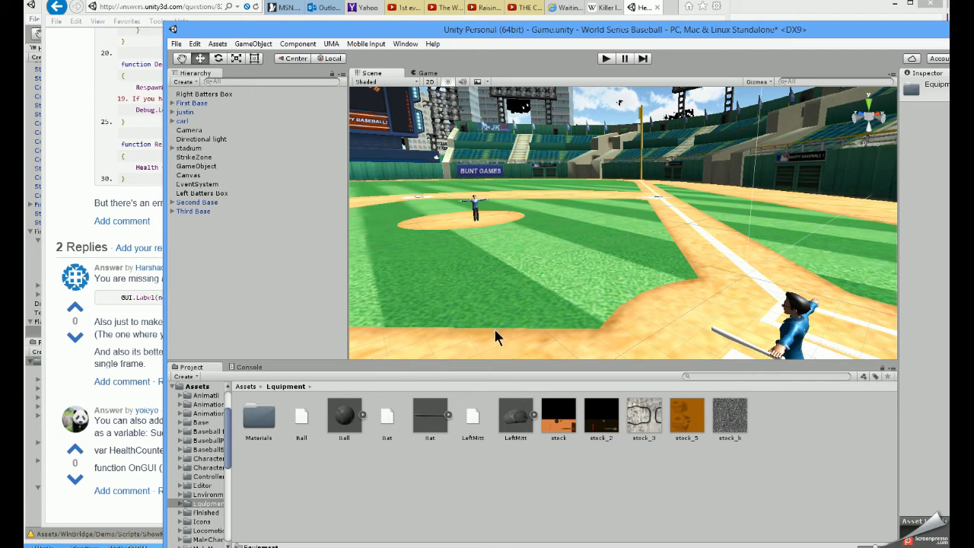
click(246, 385)
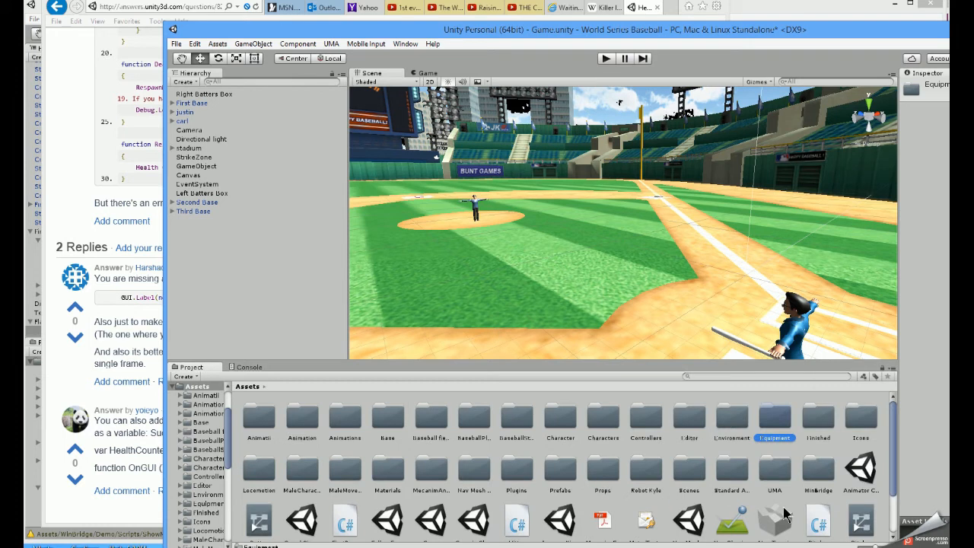
click(781, 479)
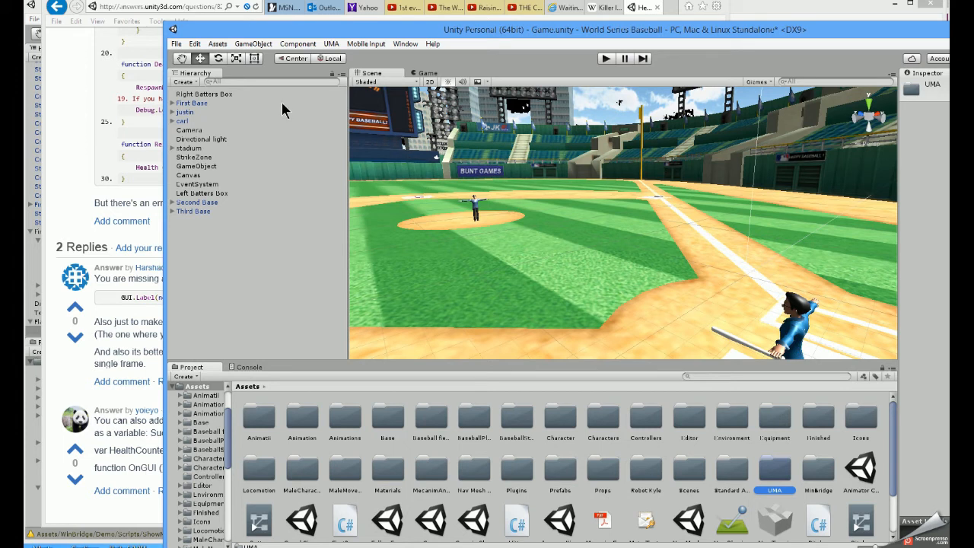
Save the current Game scene
click(175, 43)
click(208, 87)
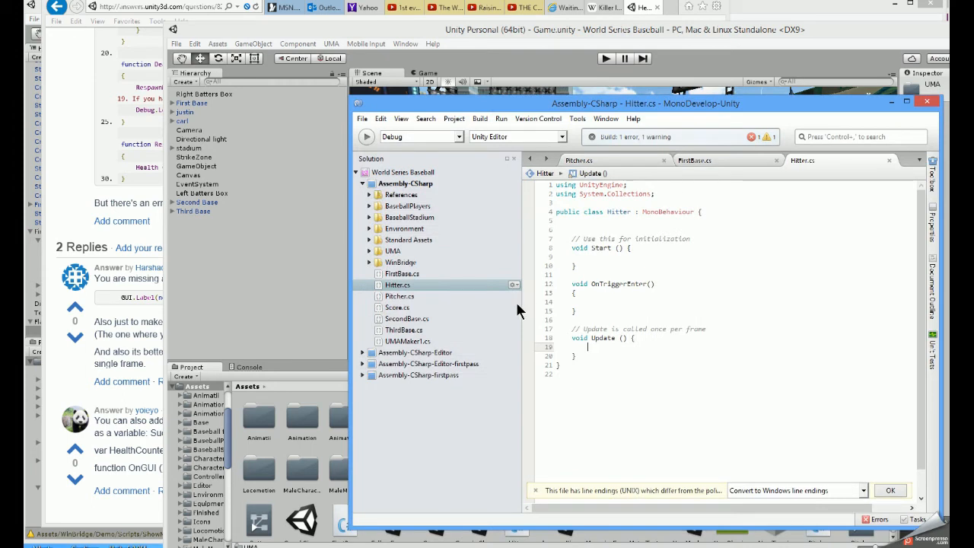
Return to Hitter.cs in MonoDevelop and add four blank lines inside the Update method
click(608, 302)
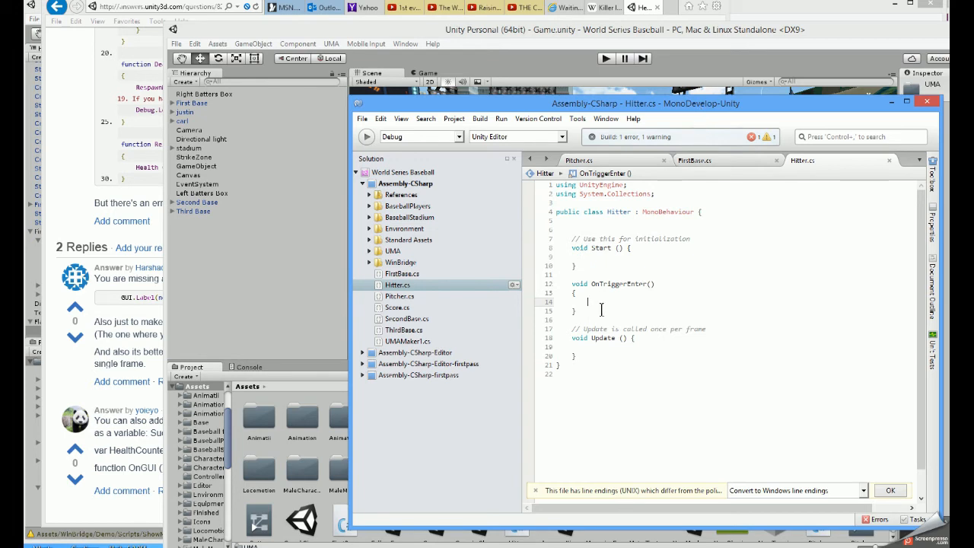
click(589, 347)
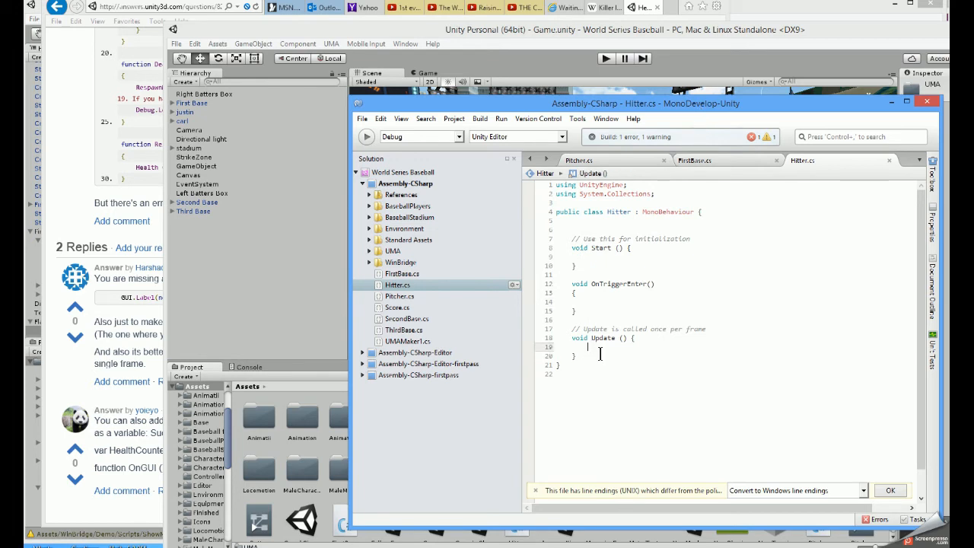
key(Return)
key(Return)
key(Return)
key(Return)
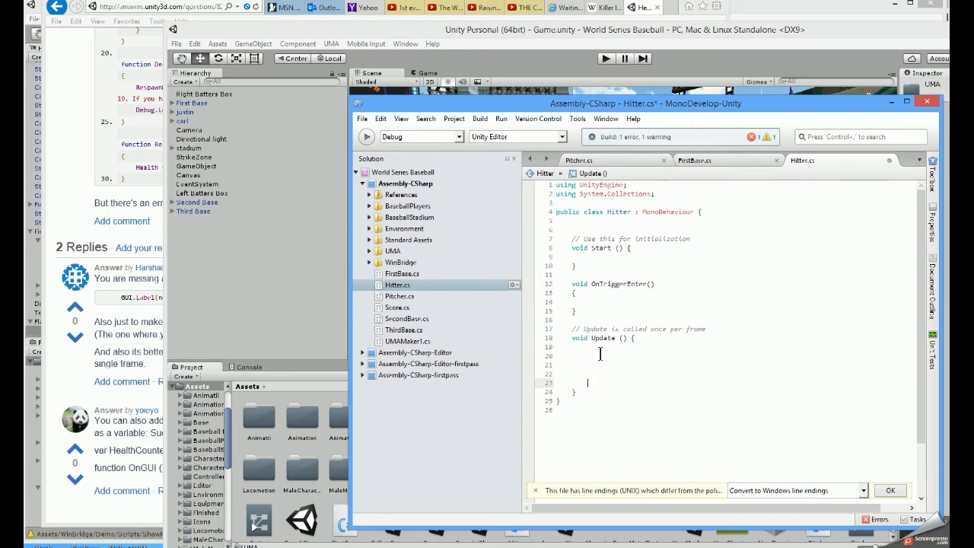
Open Pitcher.cs and remove the extra spacing in its Animator variable declaration
click(626, 162)
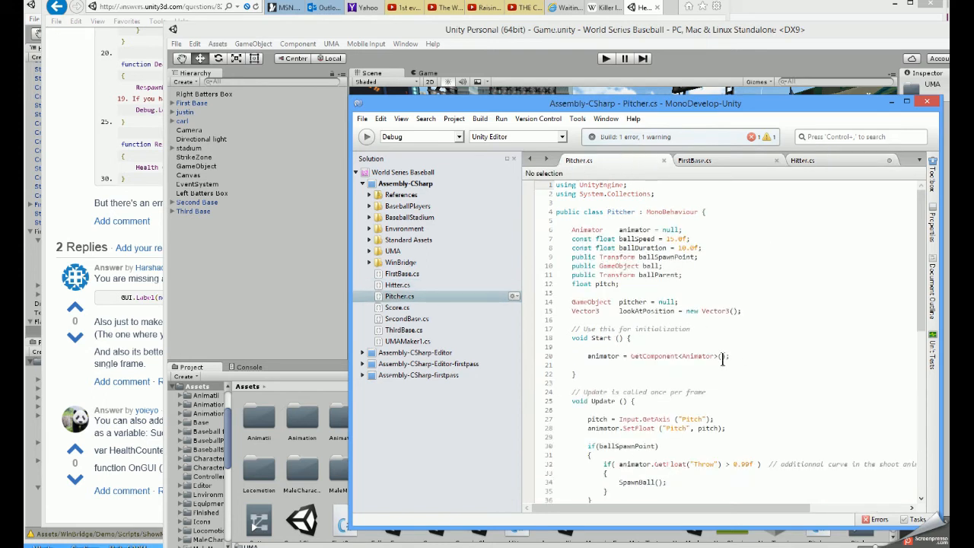
click(619, 229)
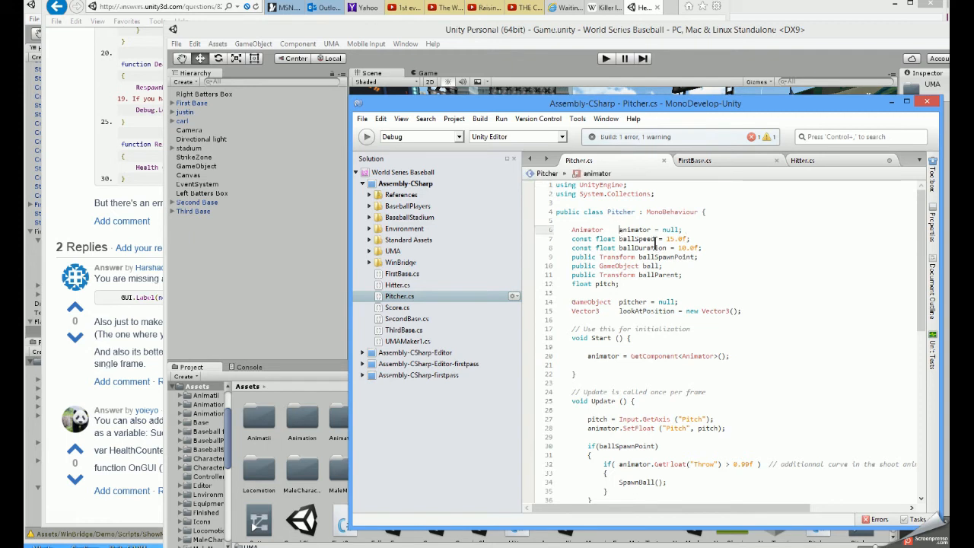
key(BackSpace)
key(BackSpace)
key(BackSpace)
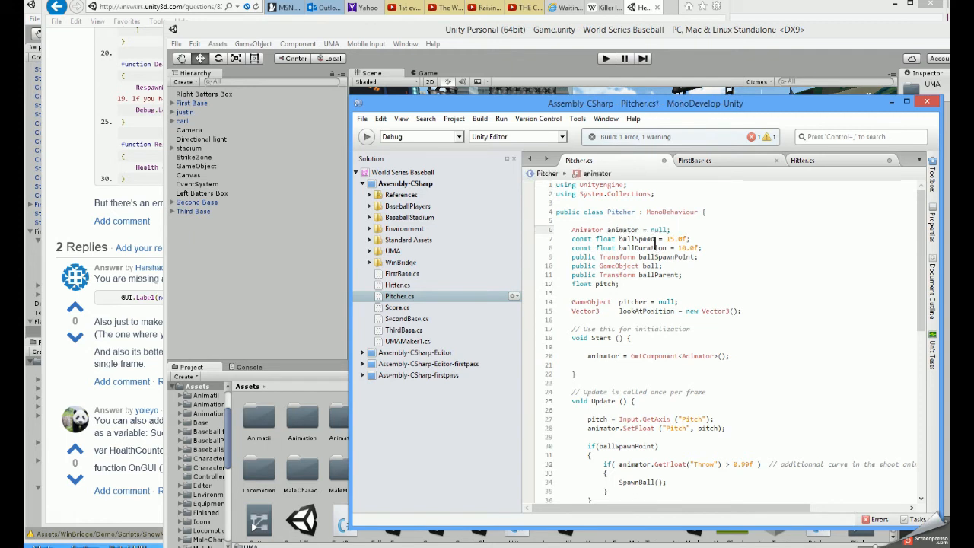
Copy the line "Animator animator = null;" from Pitcher.cs into the Hitter class on a new line above Start
drag(673, 229, 578, 229)
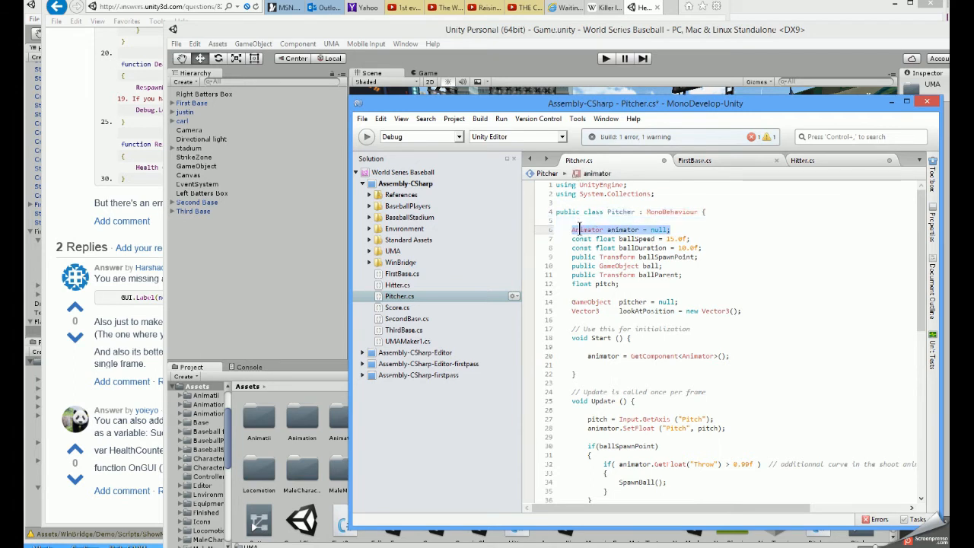
right_click(587, 235)
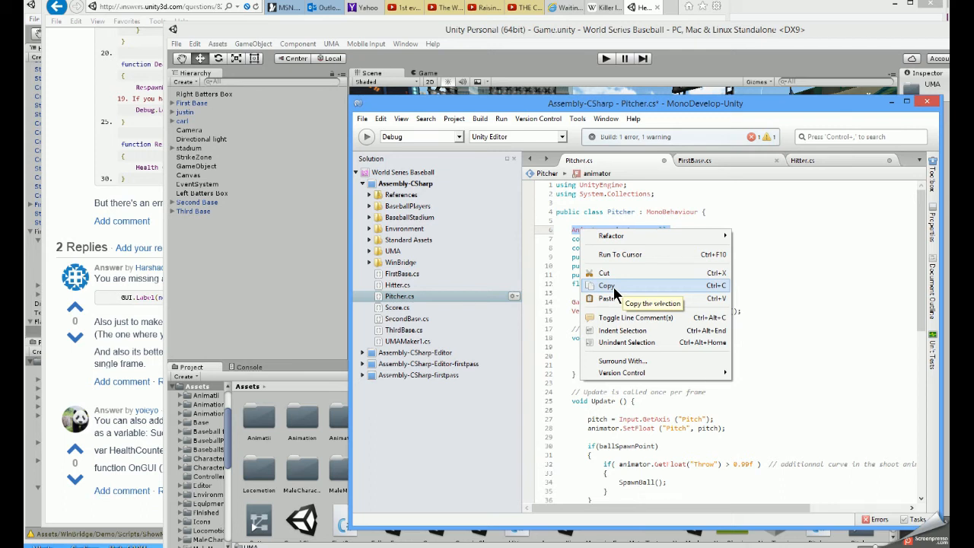
click(614, 287)
click(799, 162)
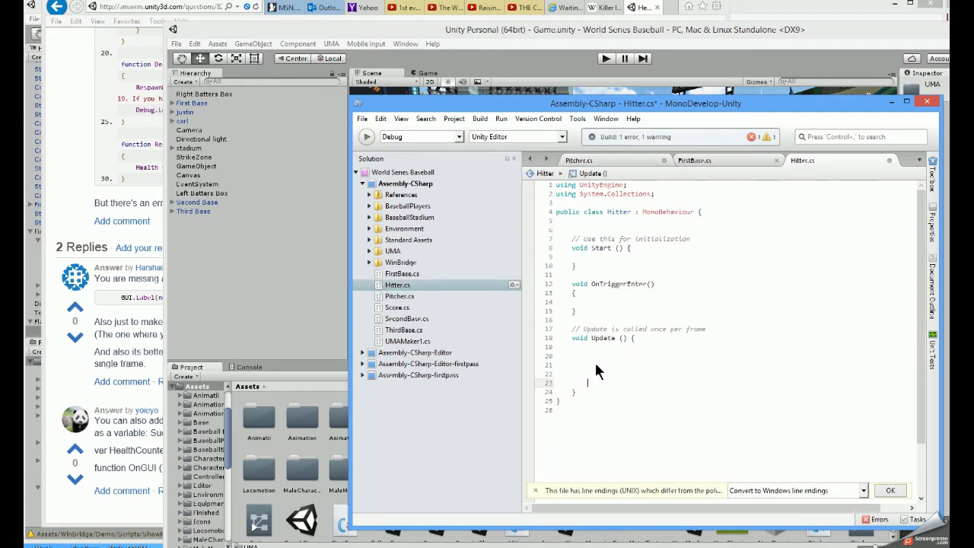
click(591, 366)
click(596, 231)
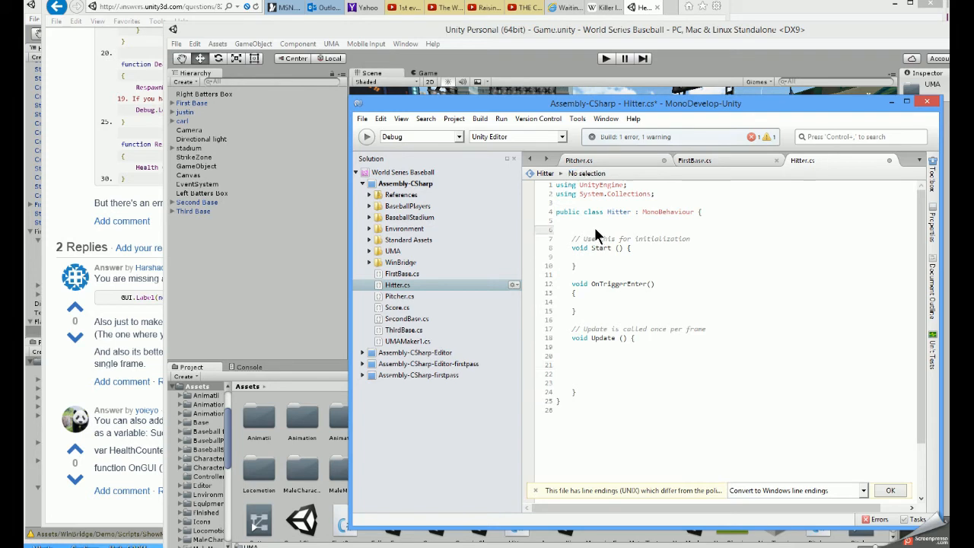
key(Return)
key(Return)
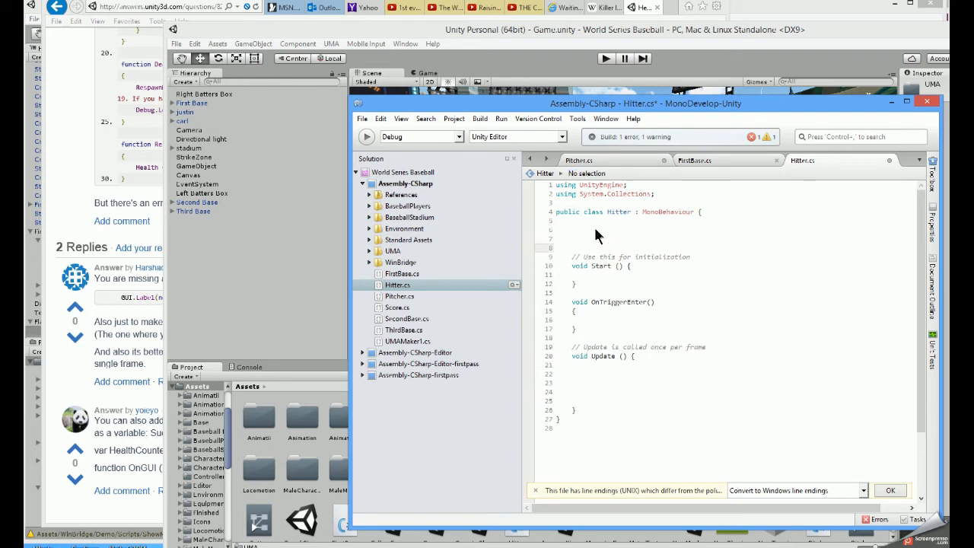
click(587, 238)
right_click(587, 238)
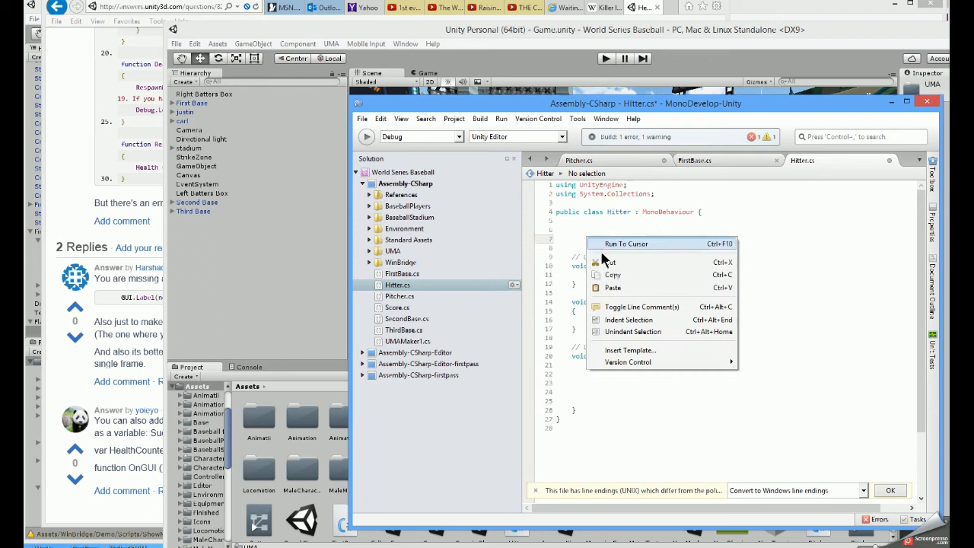
click(617, 285)
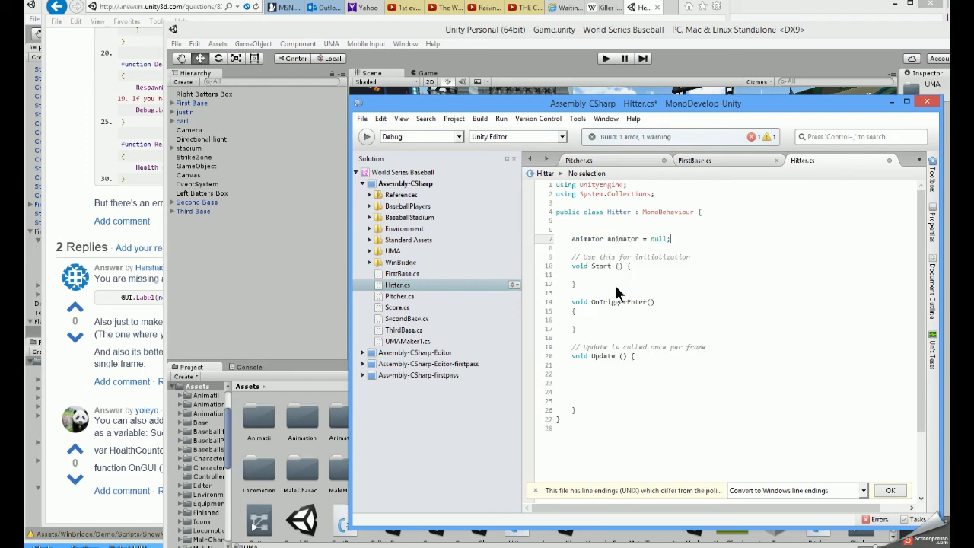
Replace the Start method in Hitter.cs with the one from Pitcher.cs that assigns animator = GetComponent<Animator>()
click(628, 159)
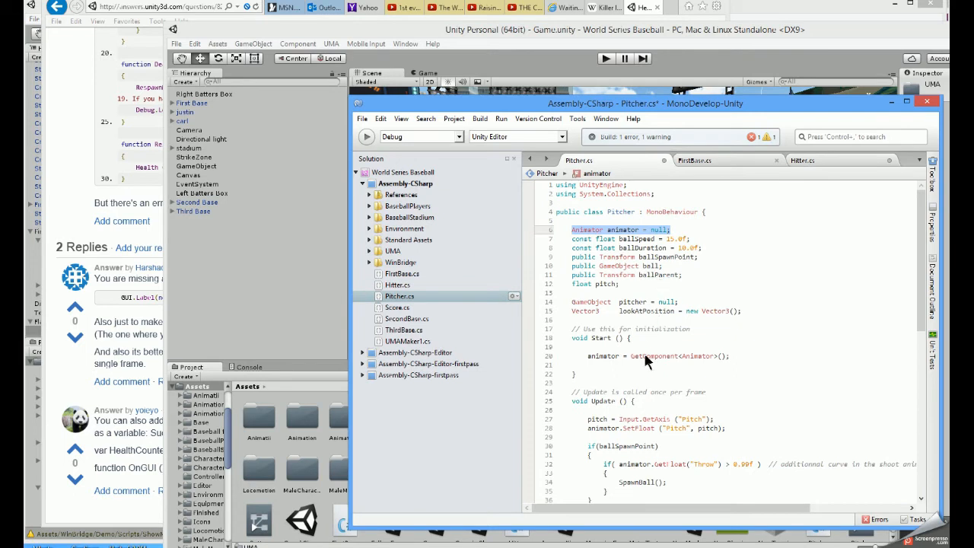
click(582, 371)
drag(582, 372, 572, 327)
right_click(587, 340)
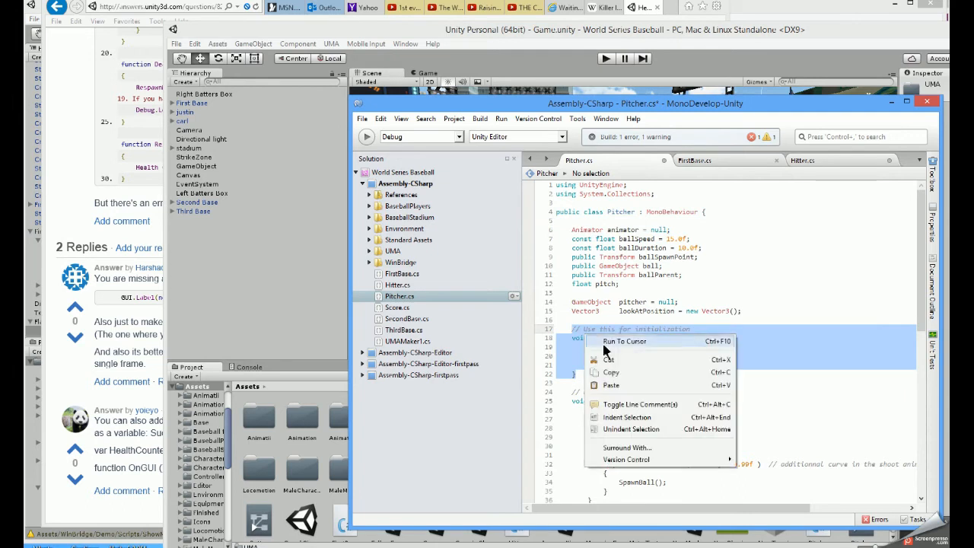
click(604, 371)
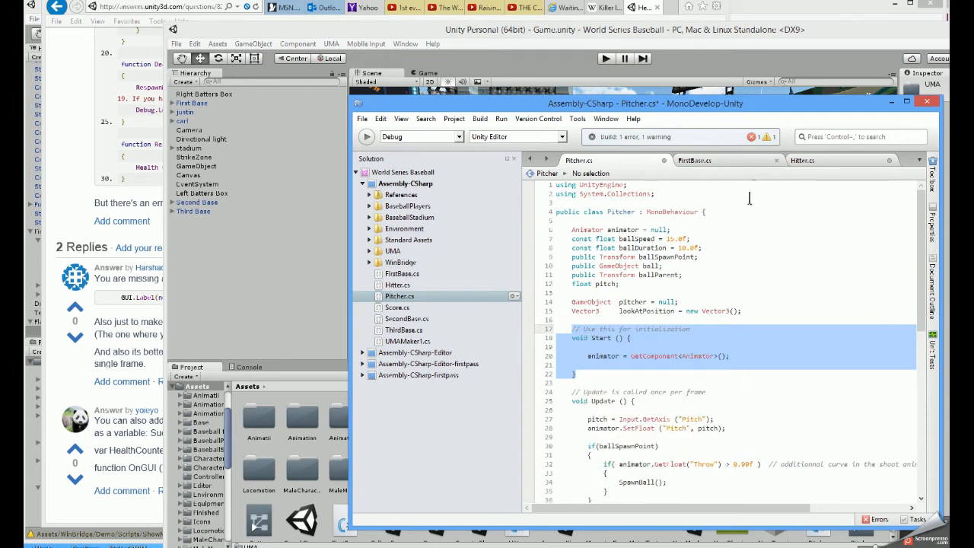
click(802, 161)
drag(584, 288, 572, 257)
right_click(591, 271)
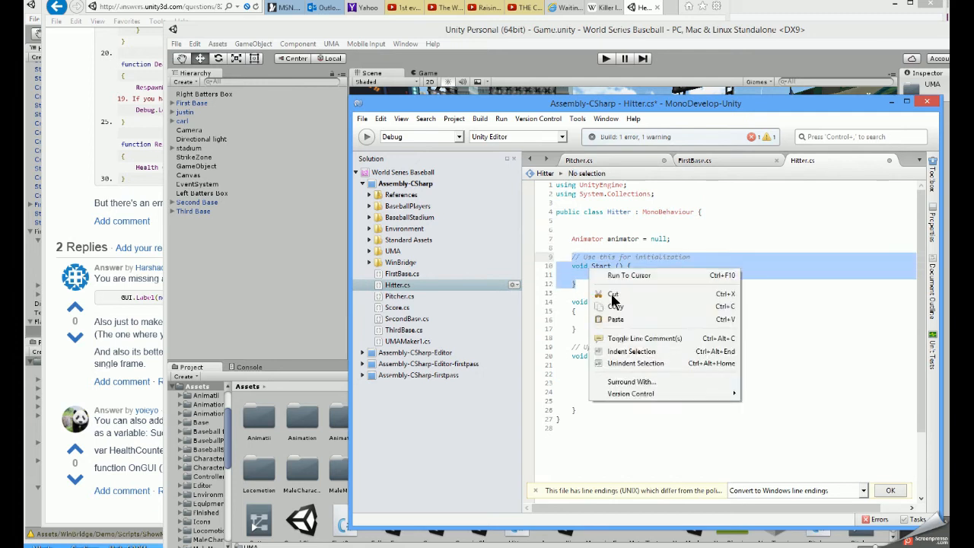
click(618, 319)
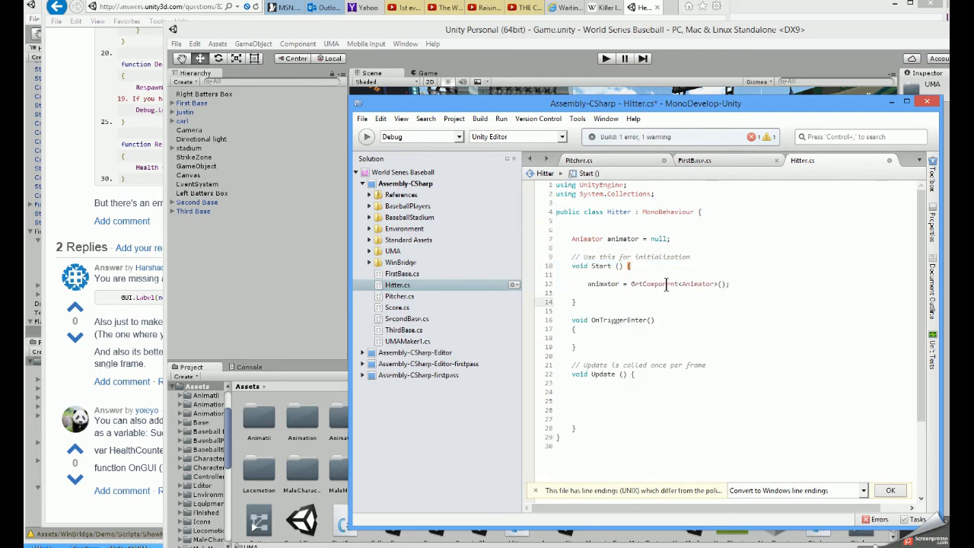
Review the remaining Pitcher.cs methods and the GetComponent answer on the Unity forum page in the browser, returning to MonoDevelop
click(624, 156)
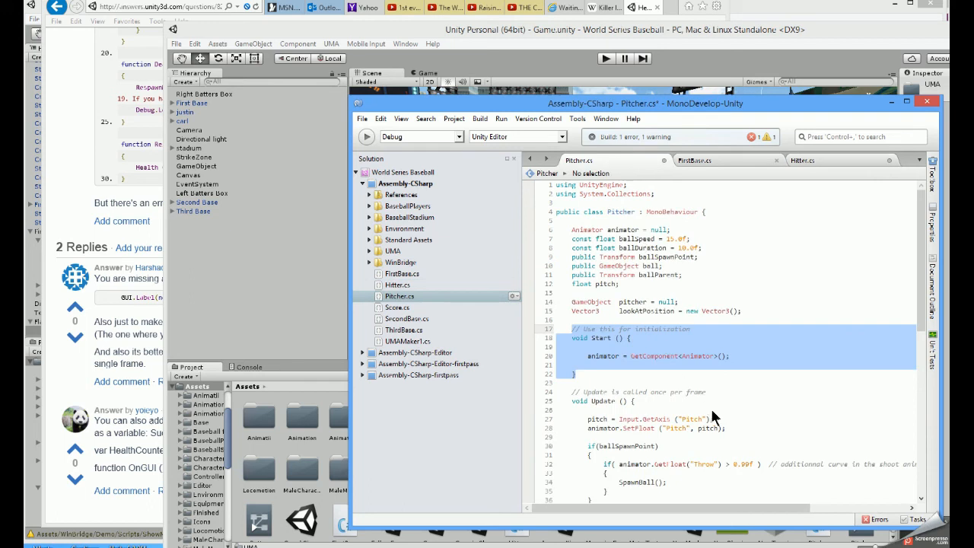
drag(922, 291, 910, 386)
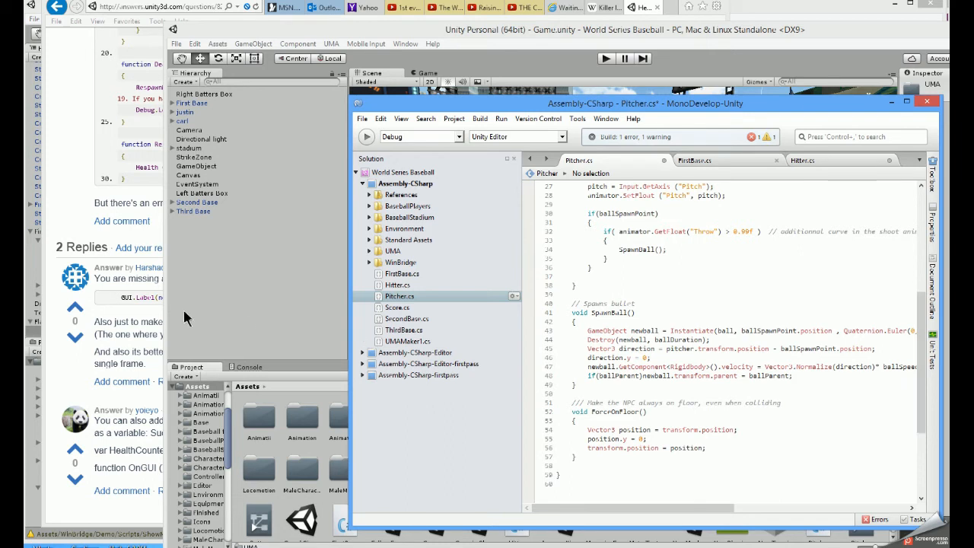
click(142, 301)
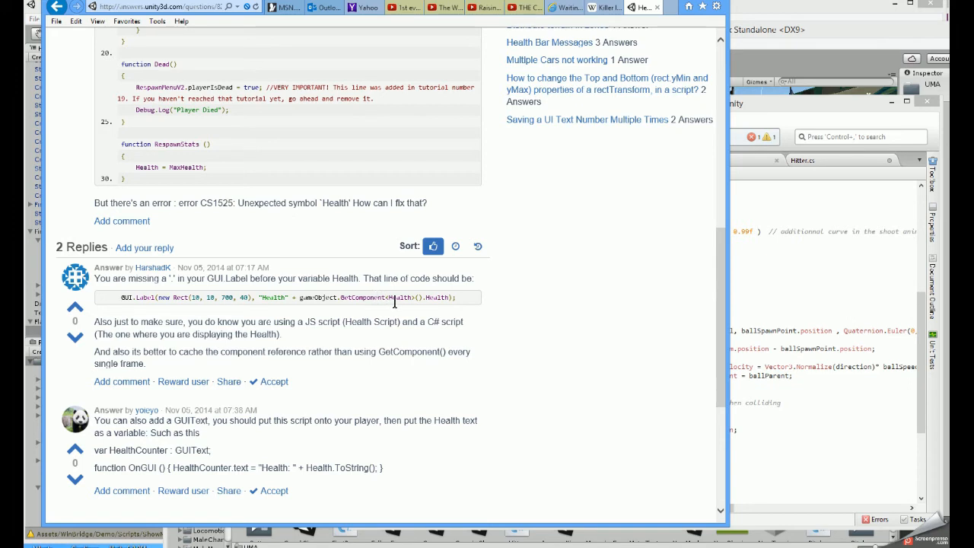
click(781, 271)
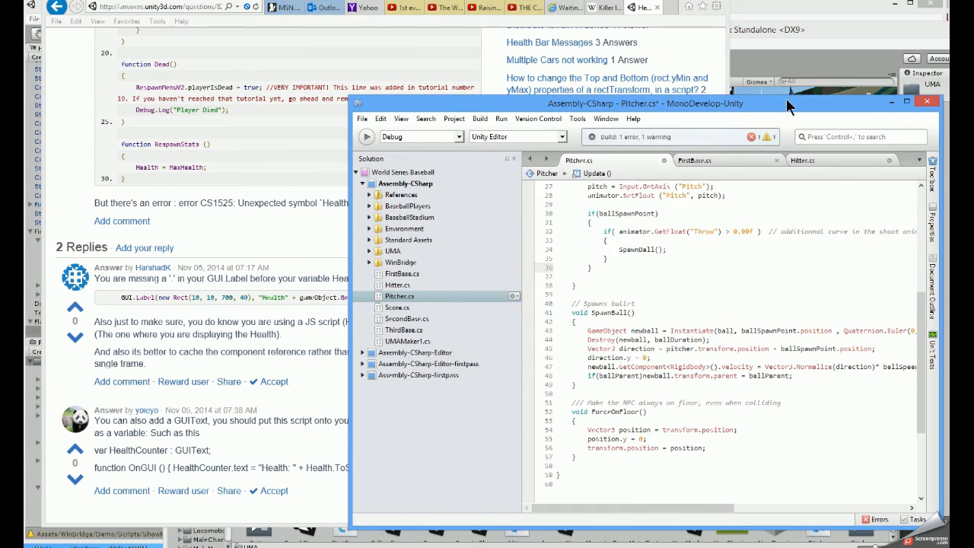
Move the MonoDevelop window aside, switch to Unity and shift its window so more of the Inspector is visible
drag(793, 109, 777, 113)
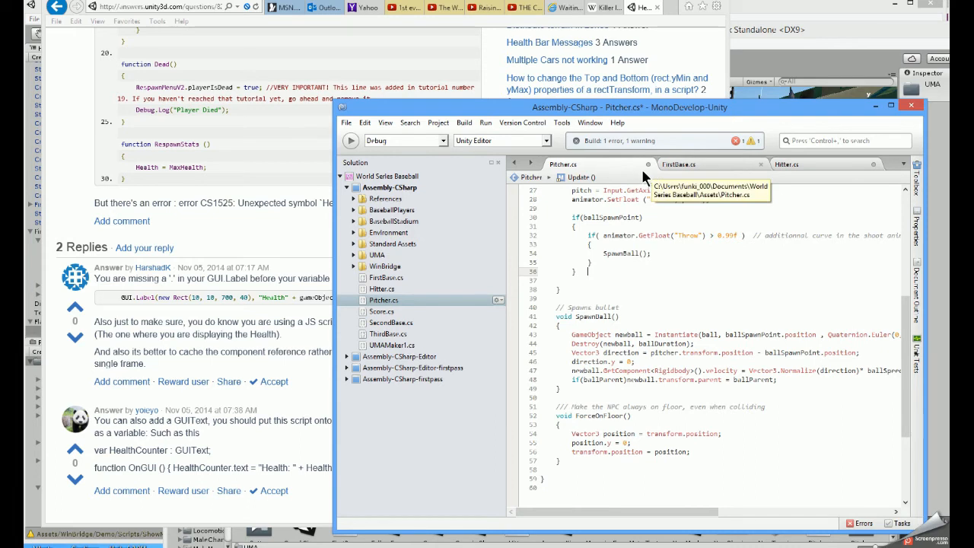
drag(796, 111, 555, 144)
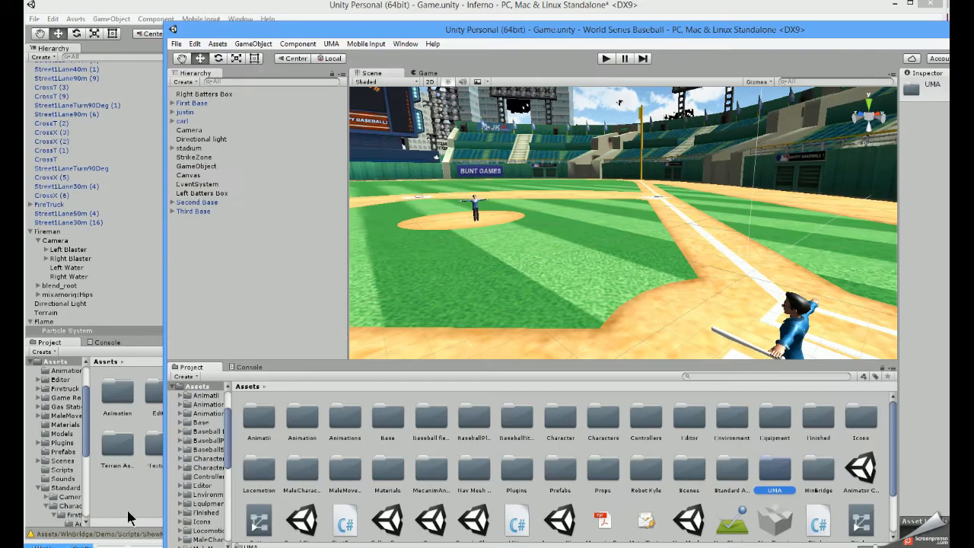
click(144, 547)
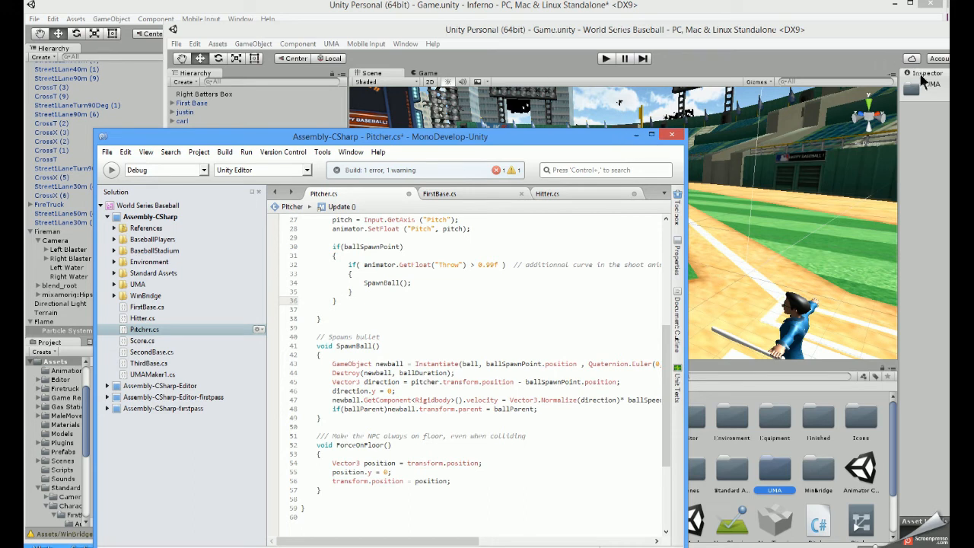
drag(883, 27, 792, 25)
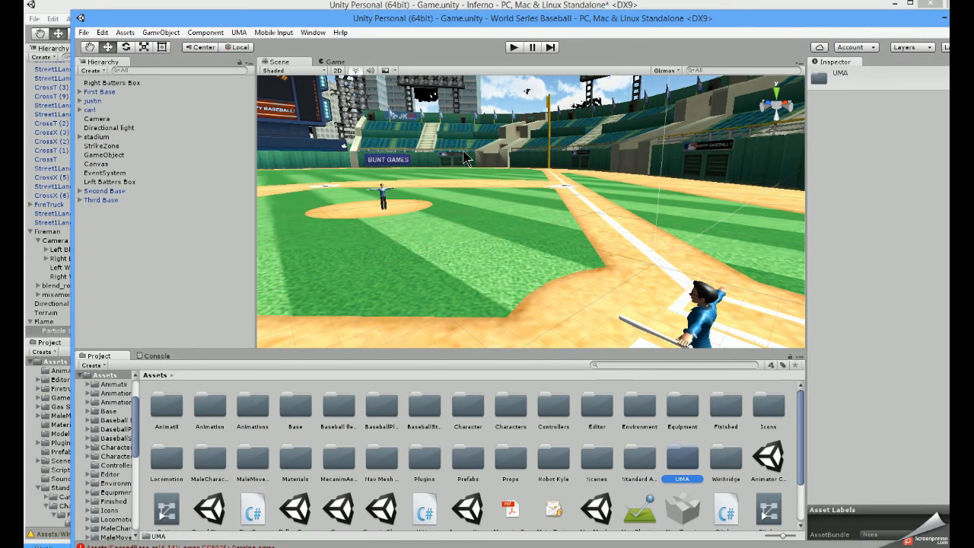
Start adding tags from the justin object's tag setting and create two new tags named Ball and Bat
click(93, 111)
click(93, 101)
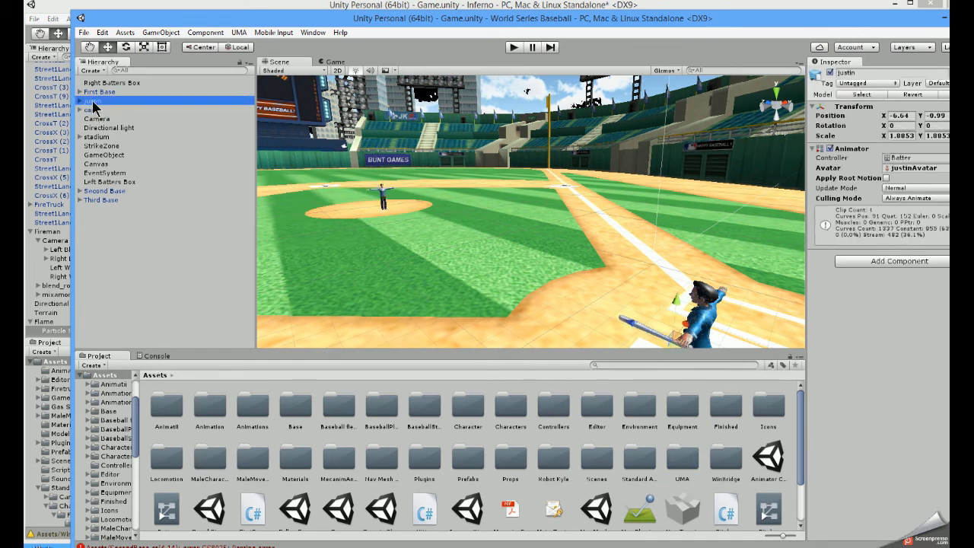
click(879, 83)
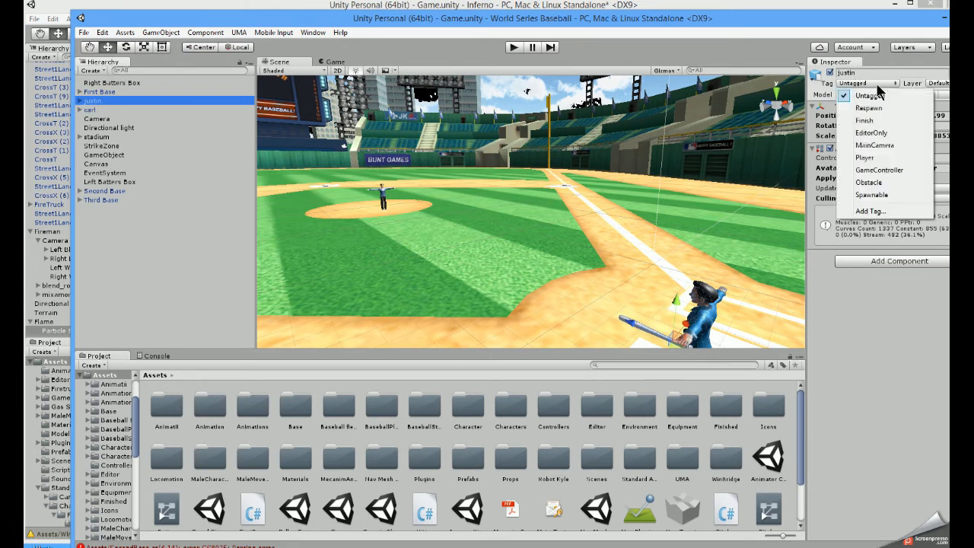
click(884, 210)
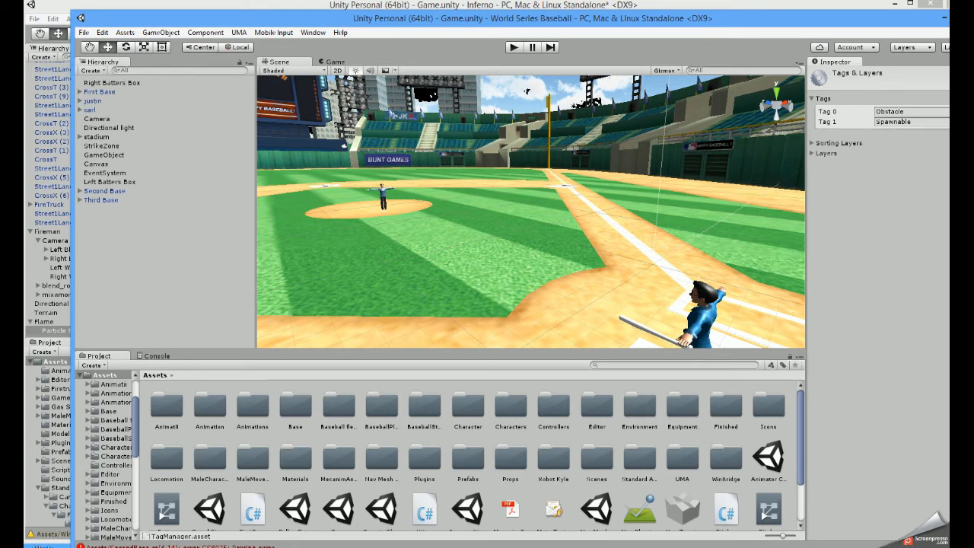
click(958, 133)
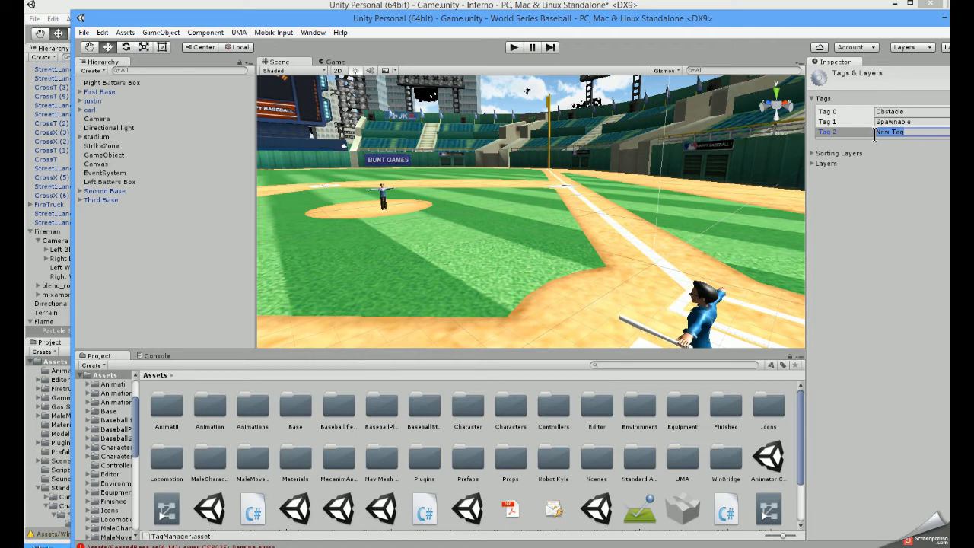
text(P)
text(a)
click(960, 142)
click(902, 143)
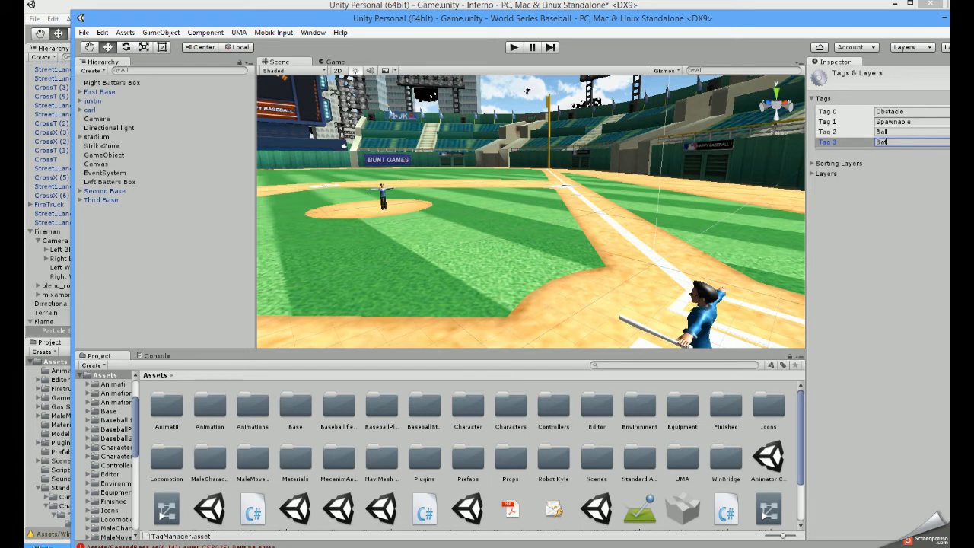
Add one more tag, replacing the initially entered name Glove with Mitt
click(960, 152)
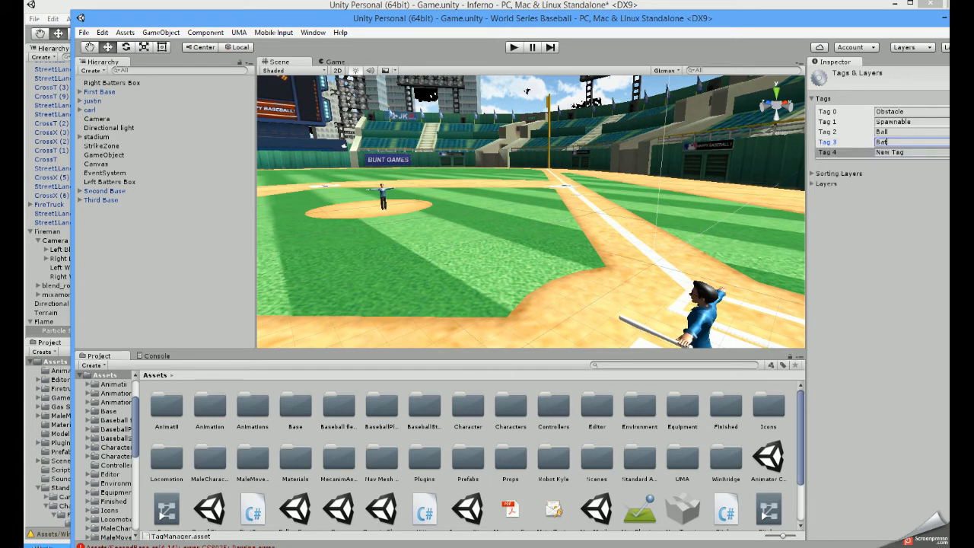
drag(924, 153, 881, 154)
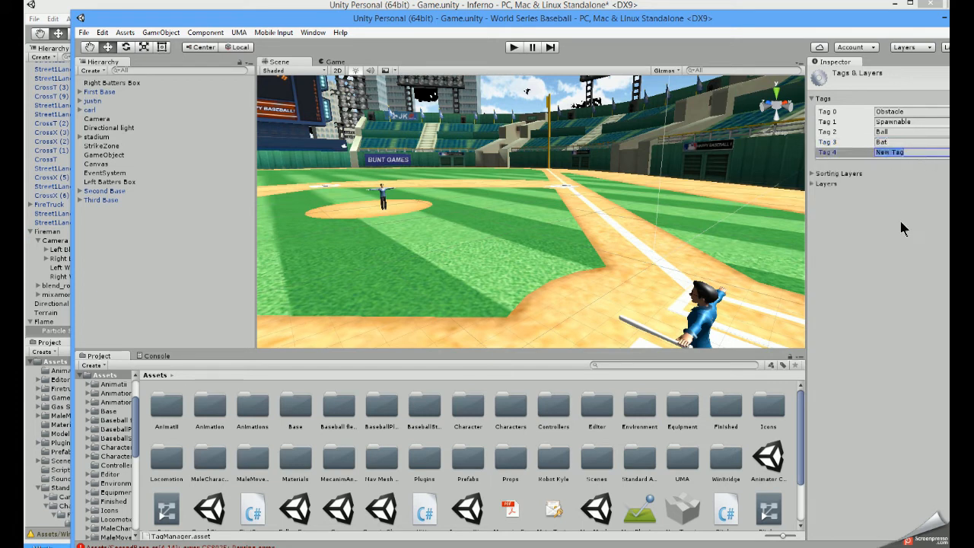
text(Glove)
drag(910, 153, 870, 157)
key(Return)
Examine the tags available for the justin object without assigning one, and look around the batter and the field
click(92, 101)
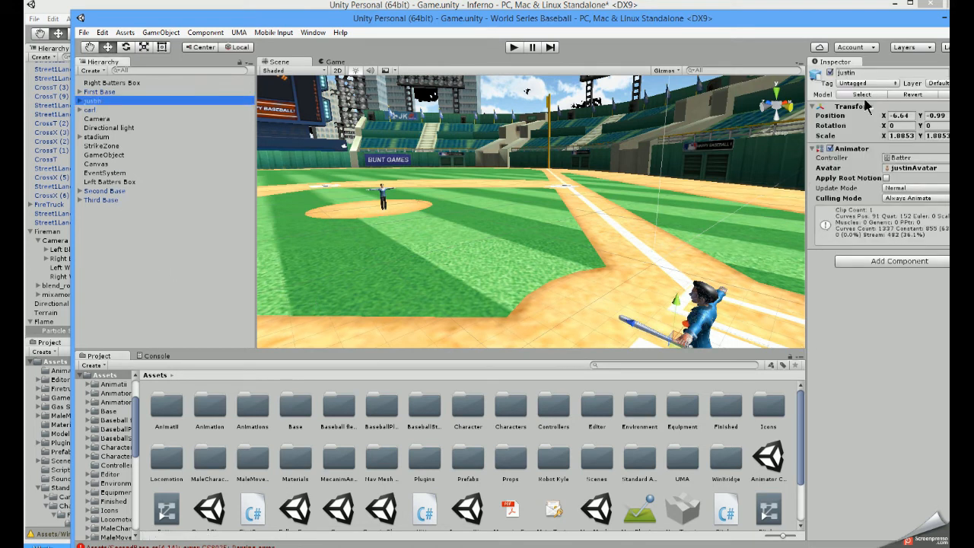
click(879, 82)
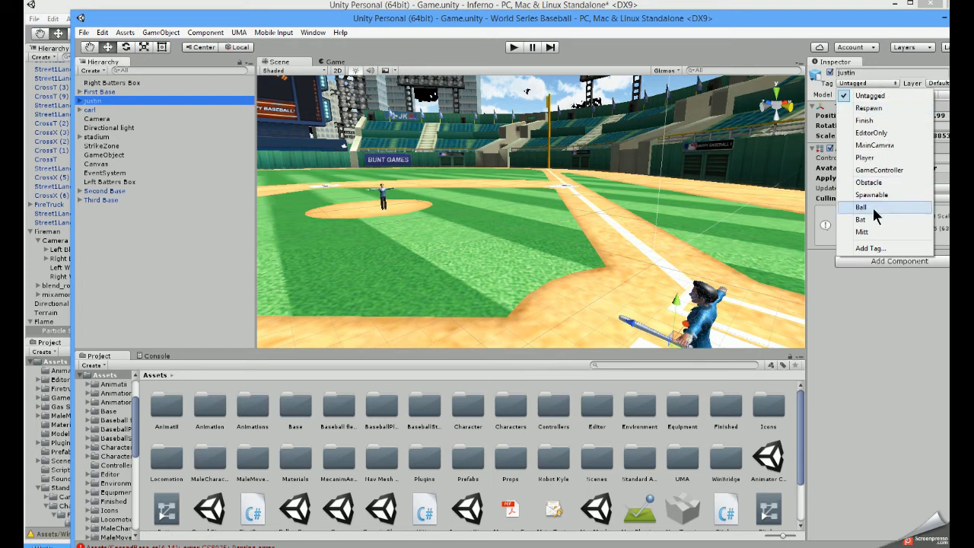
click(880, 294)
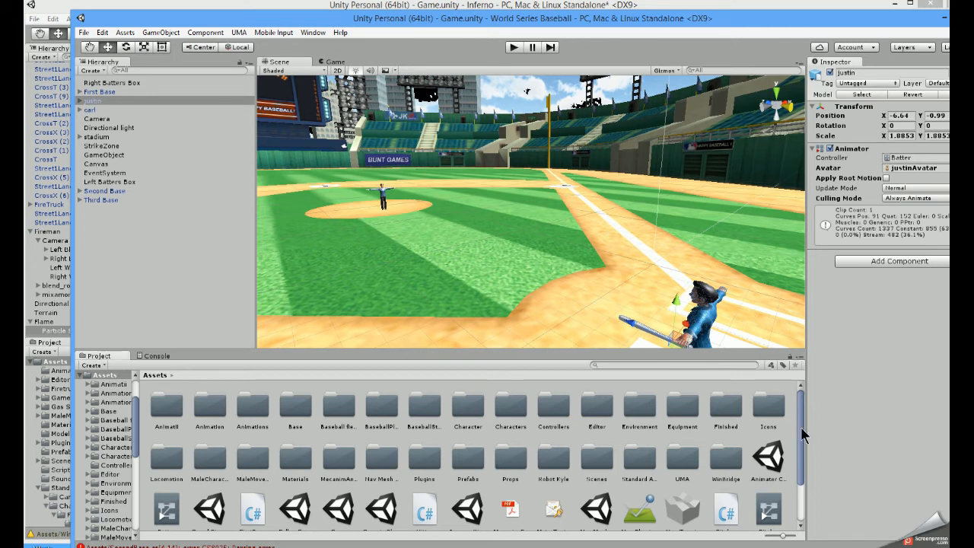
alt+drag(734, 276, 745, 297)
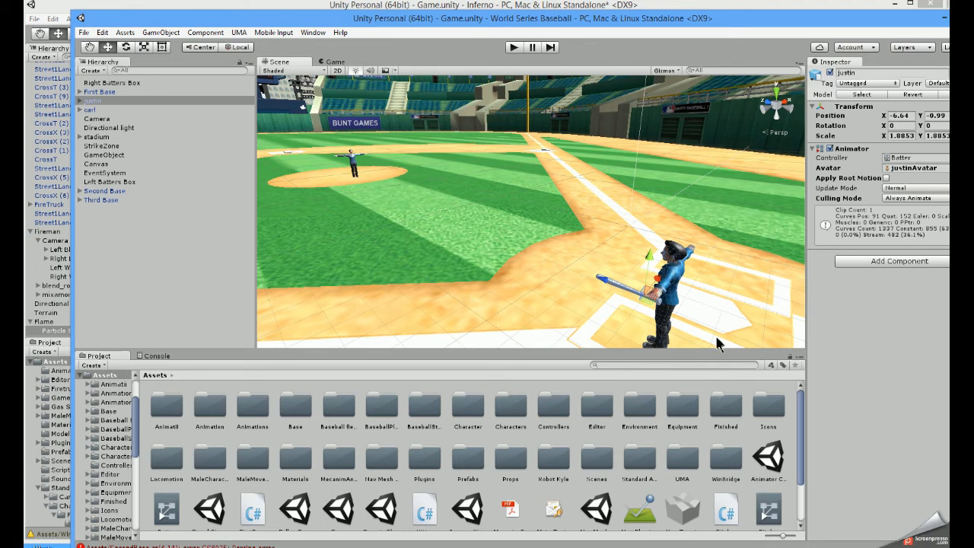
alt+drag(578, 274, 224, 282)
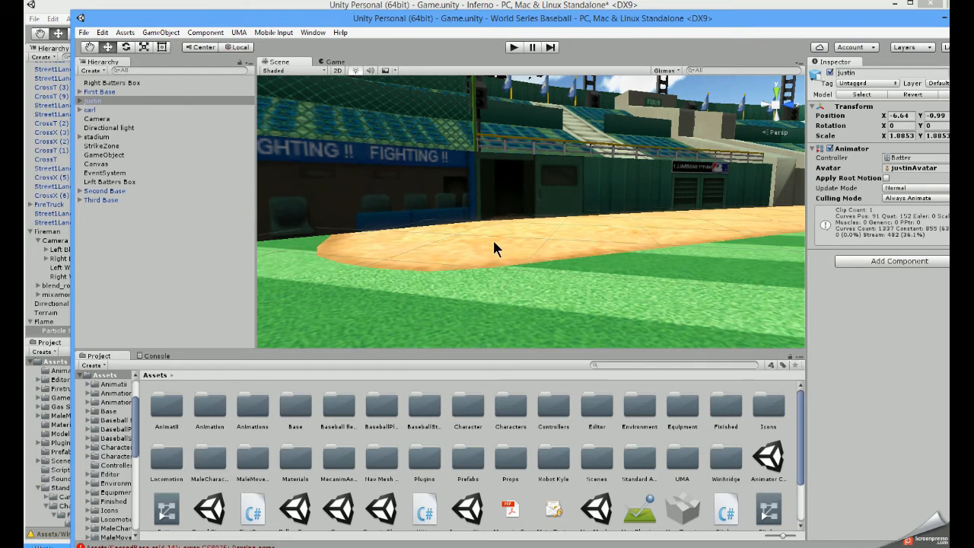
alt+drag(489, 250, 850, 233)
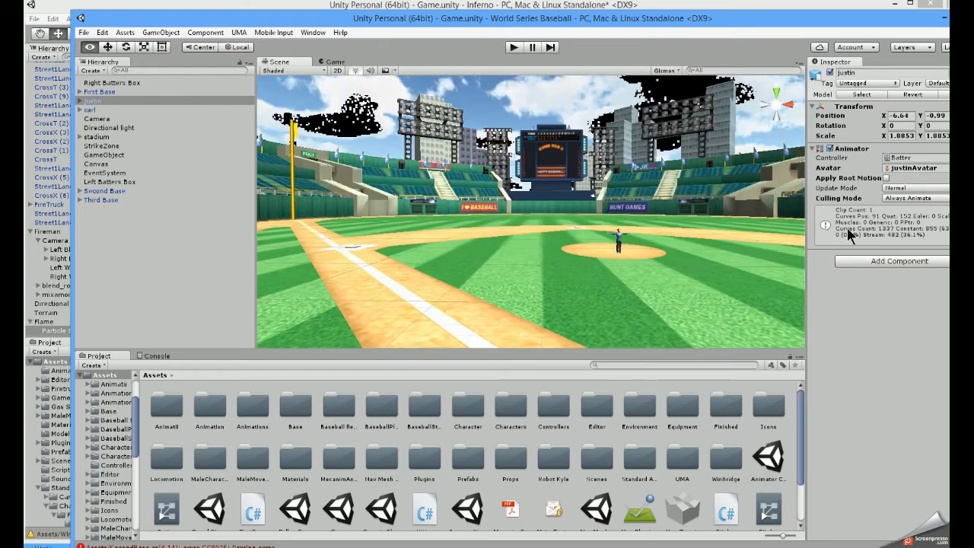
right_drag(847, 229, 674, 254)
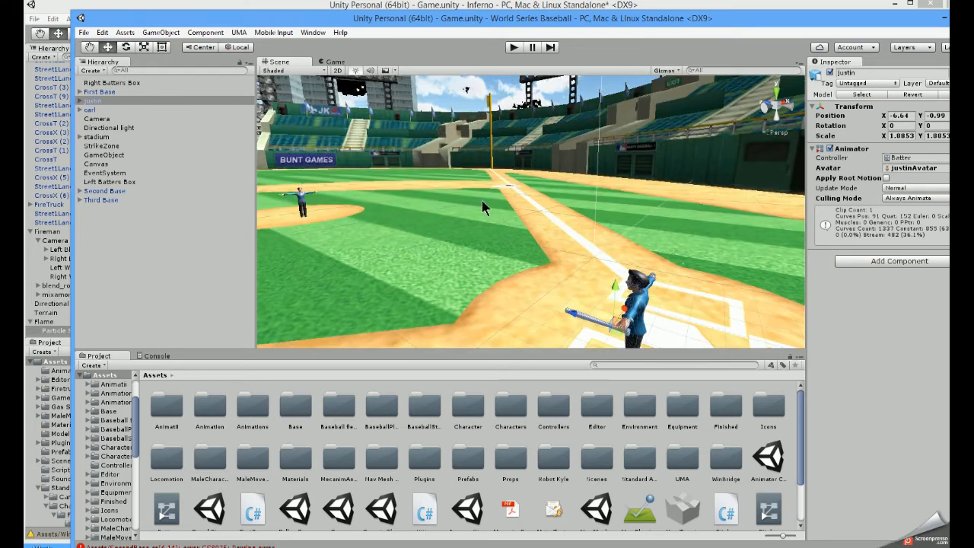
right_drag(483, 201, 319, 184)
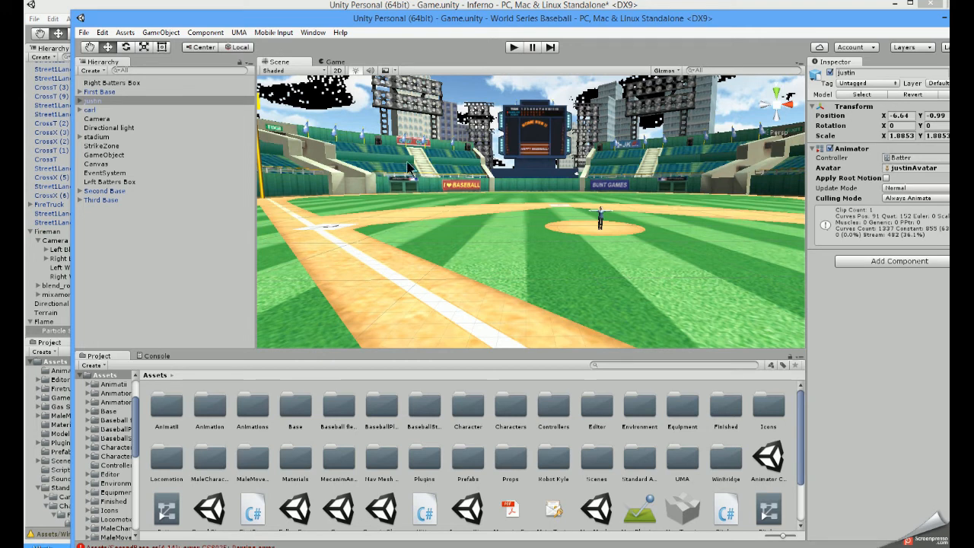
right_drag(483, 230, 714, 262)
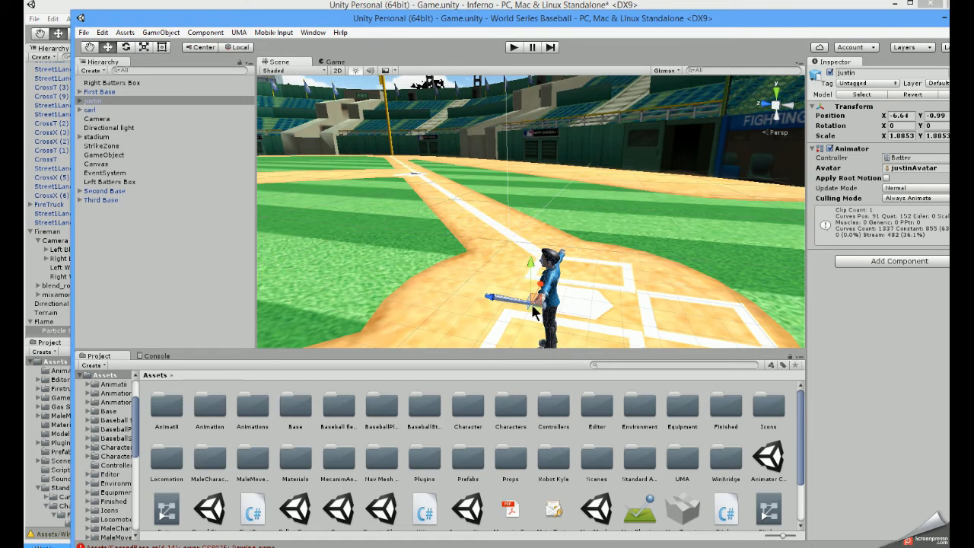
mouse_move(436, 256)
alt+mouse_down()
mouse_move(521, 272)
mouse_move(418, 256)
alt+mouse_up()
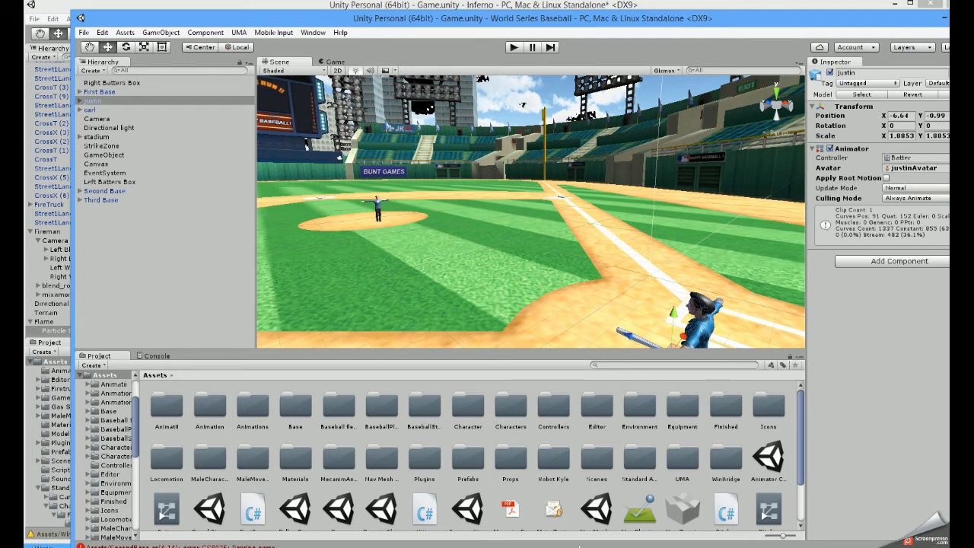
Switch to MonoDevelop and delete the ForceOnFloor method together with its comment from Pitcher.cs
click(580, 546)
drag(487, 144, 608, 88)
scroll(788, 341, down, 2)
drag(787, 340, 776, 296)
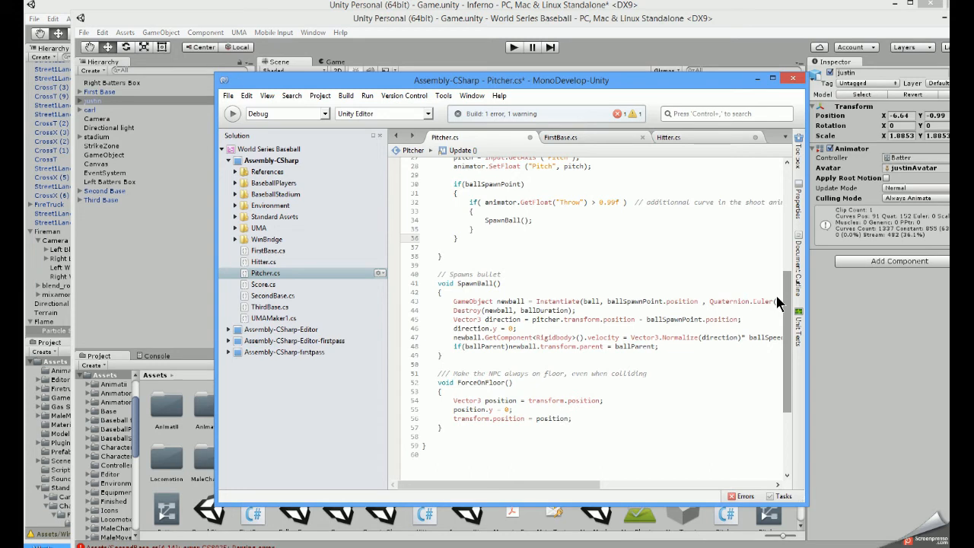
mouse_move(775, 293)
mouse_down()
mouse_move(779, 271)
mouse_move(781, 286)
mouse_up()
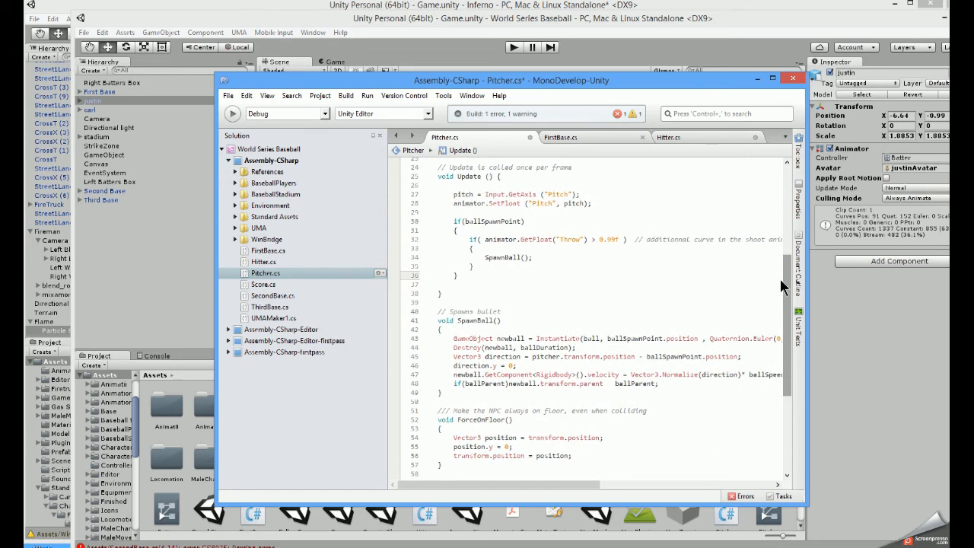
drag(781, 280, 783, 306)
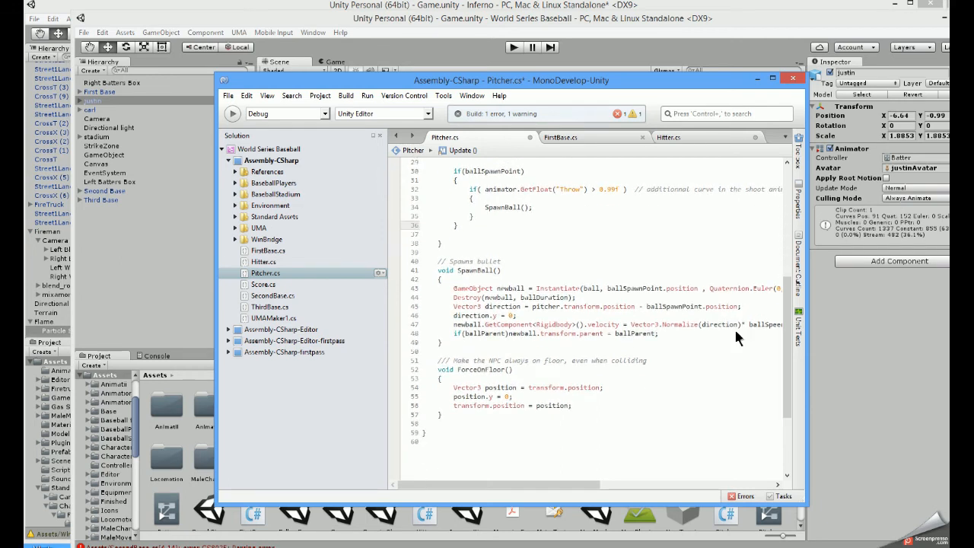
click(449, 416)
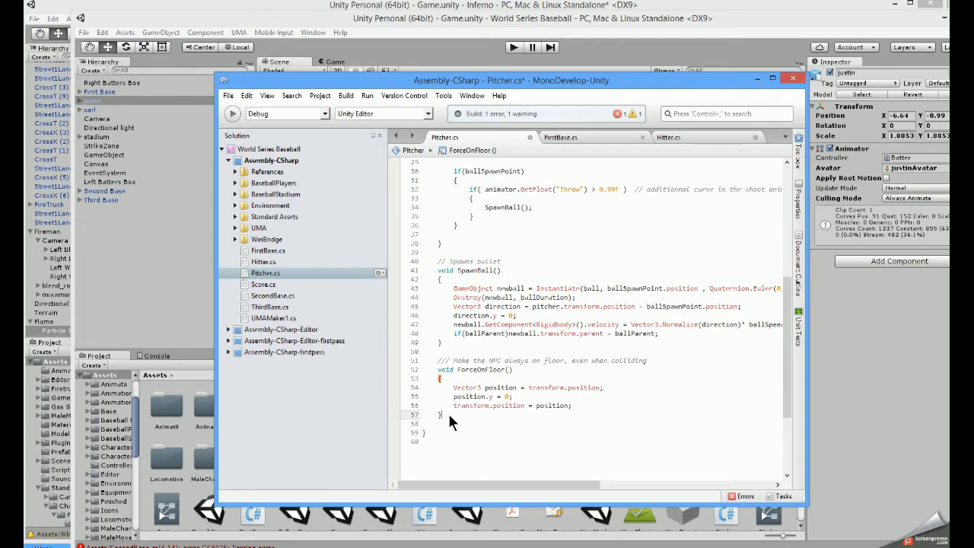
drag(448, 417, 430, 366)
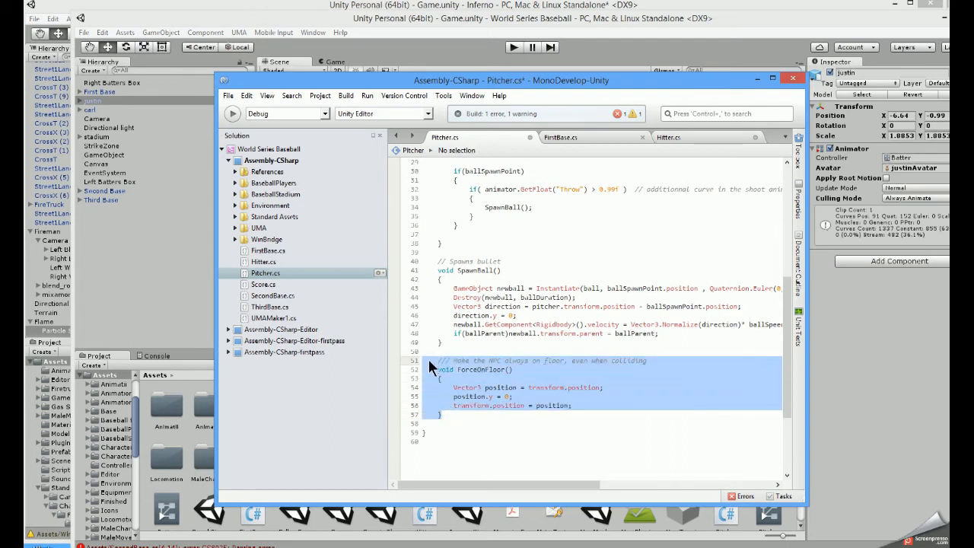
key(Delete)
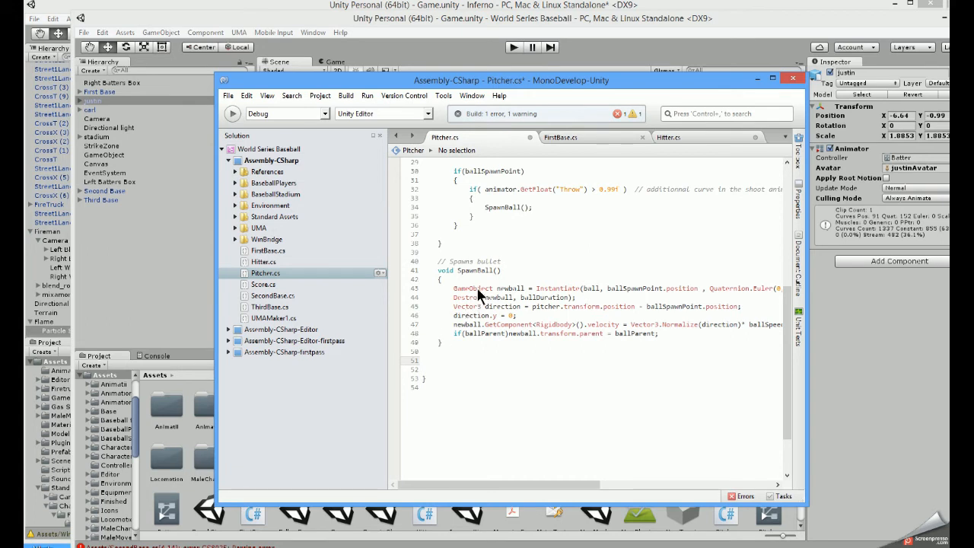
Examine the batter and pitcher in the Unity scene alongside the Update and SpawnBall code in Pitcher.cs
drag(595, 86, 134, 160)
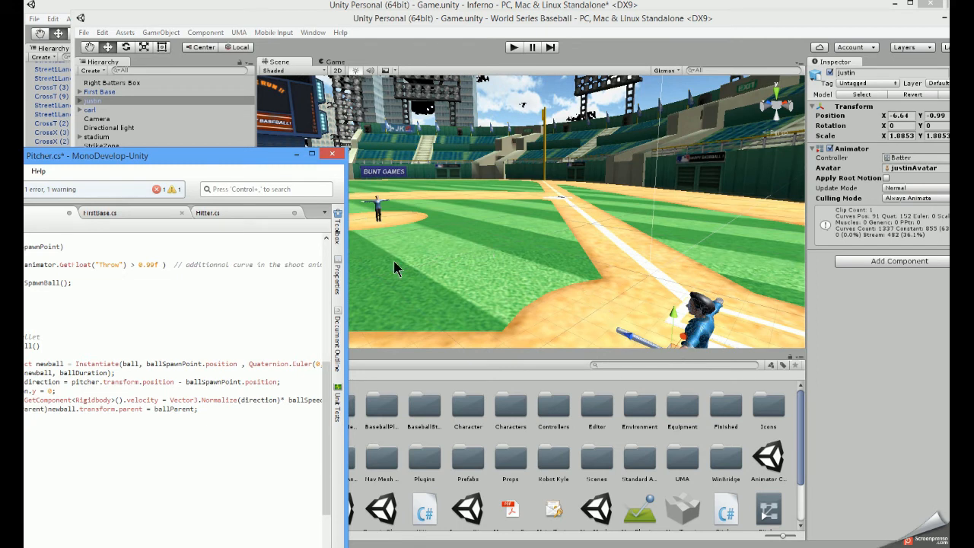
drag(215, 157, 606, 90)
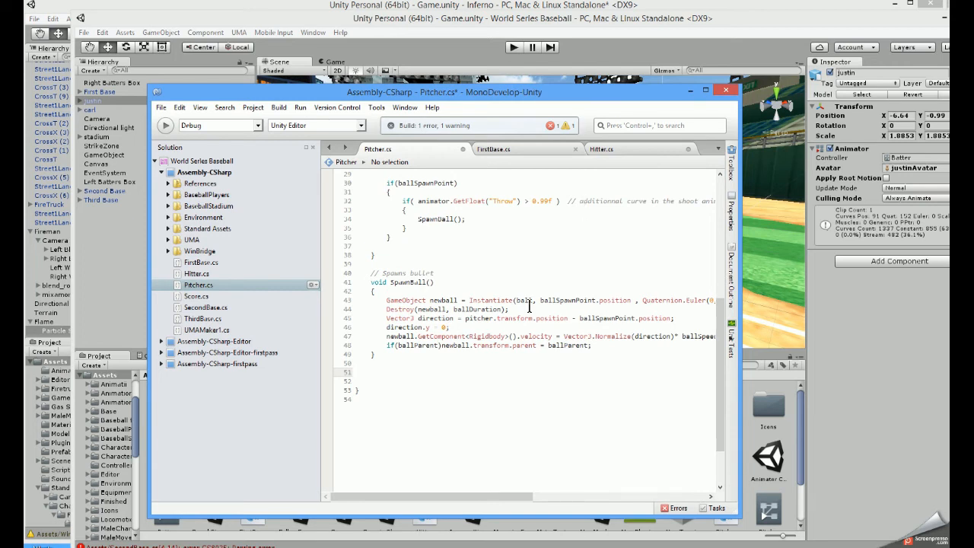
scroll(479, 319, up, 4)
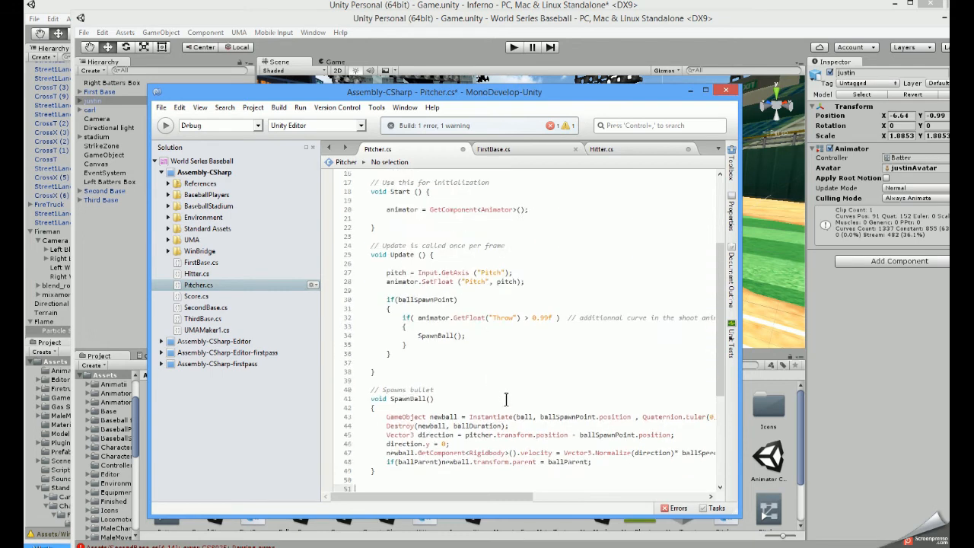
drag(609, 98, 216, 166)
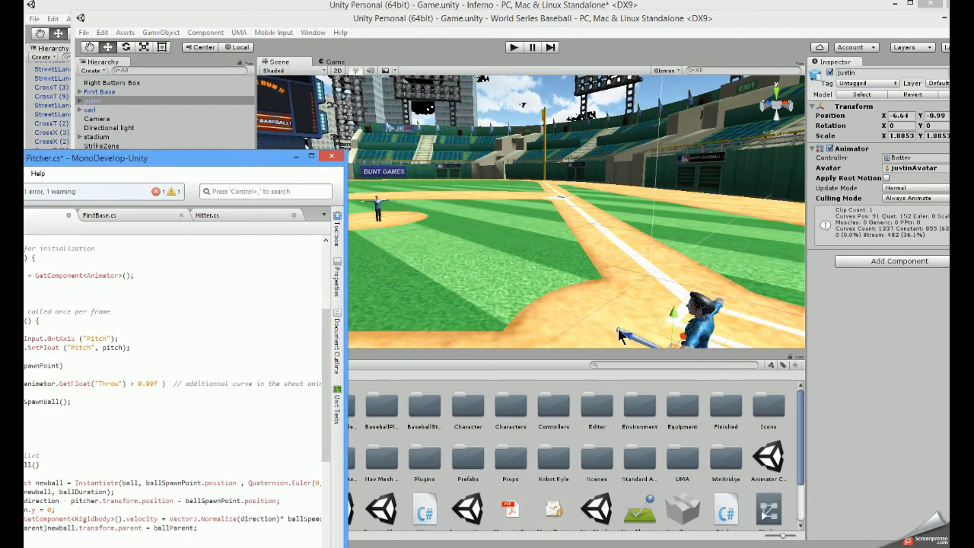
right_drag(576, 280, 639, 266)
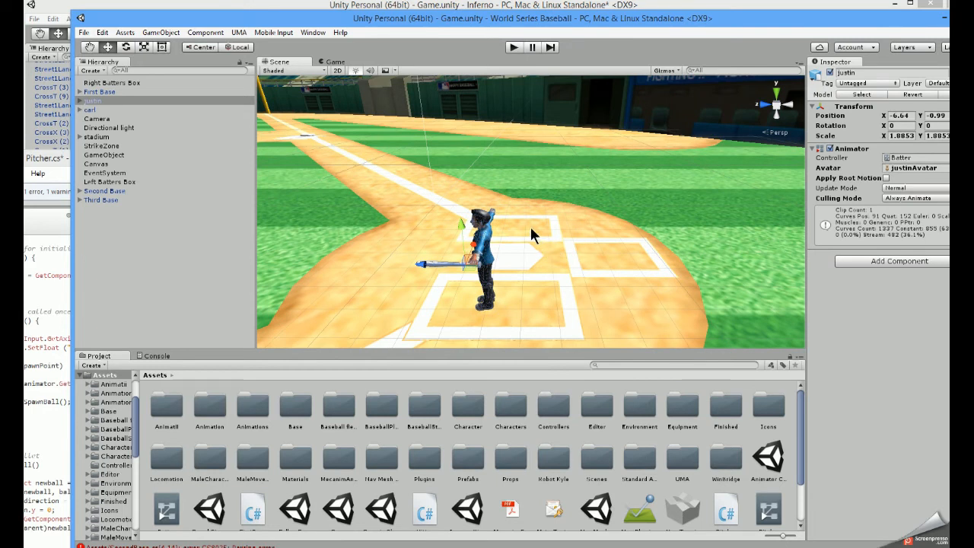
right_drag(542, 256, 289, 268)
right_drag(366, 208, 367, 215)
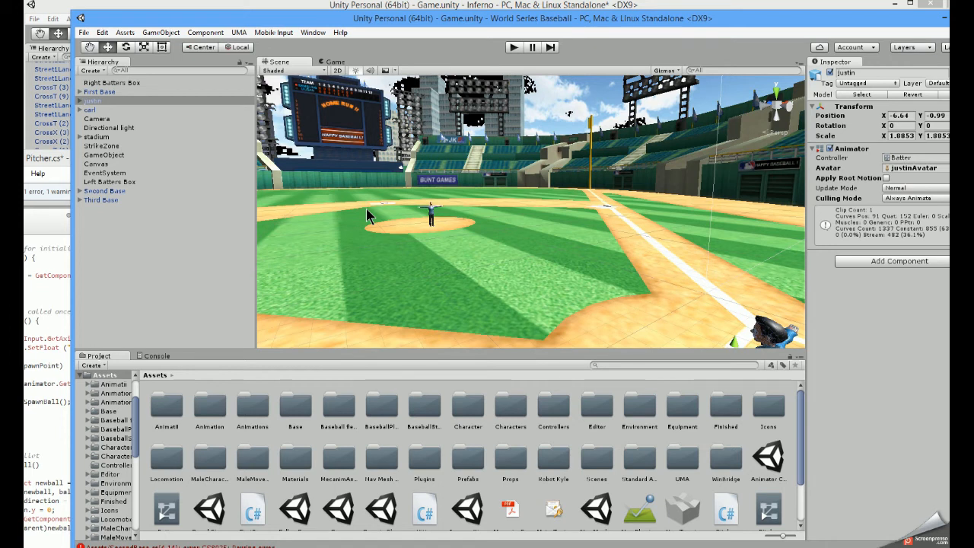
right_drag(520, 274, 648, 310)
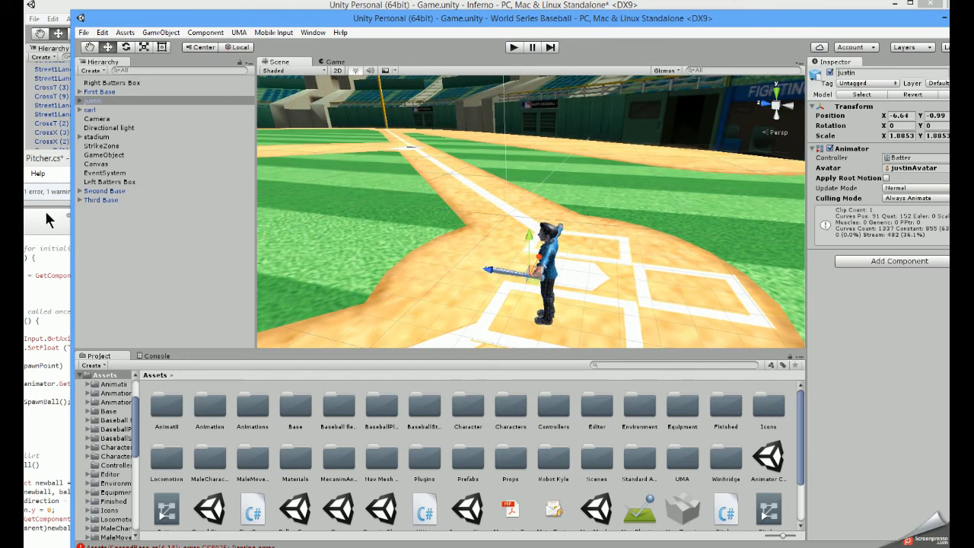
drag(54, 153, 135, 248)
drag(257, 247, 565, 110)
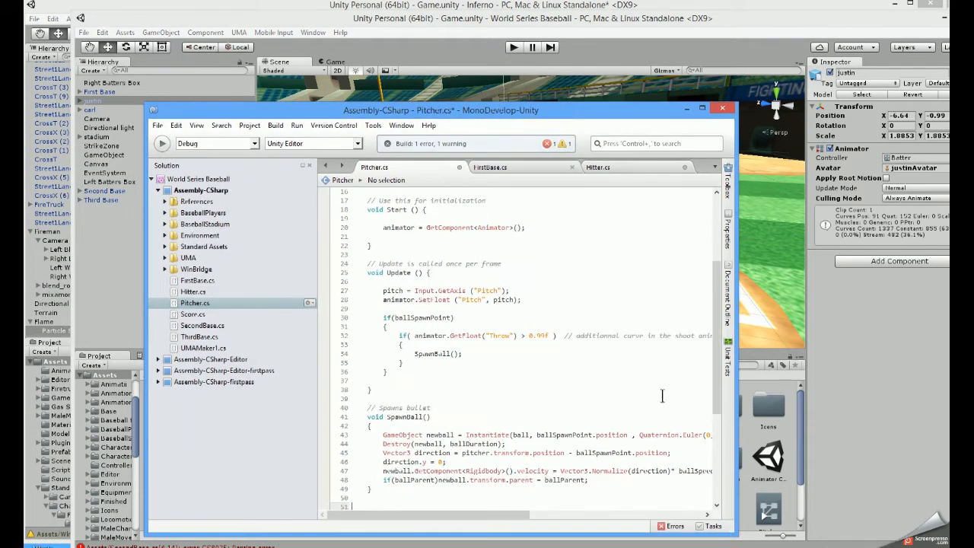
drag(716, 347, 718, 401)
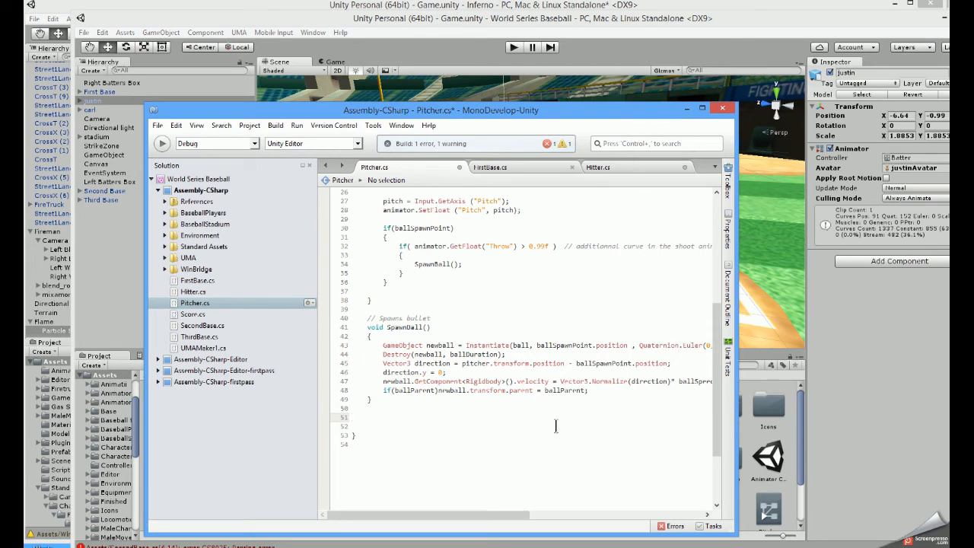
Switch to the World Series Baseball project in Unity and remove the First Base script component from the Second Base object
mouse_move(346, 542)
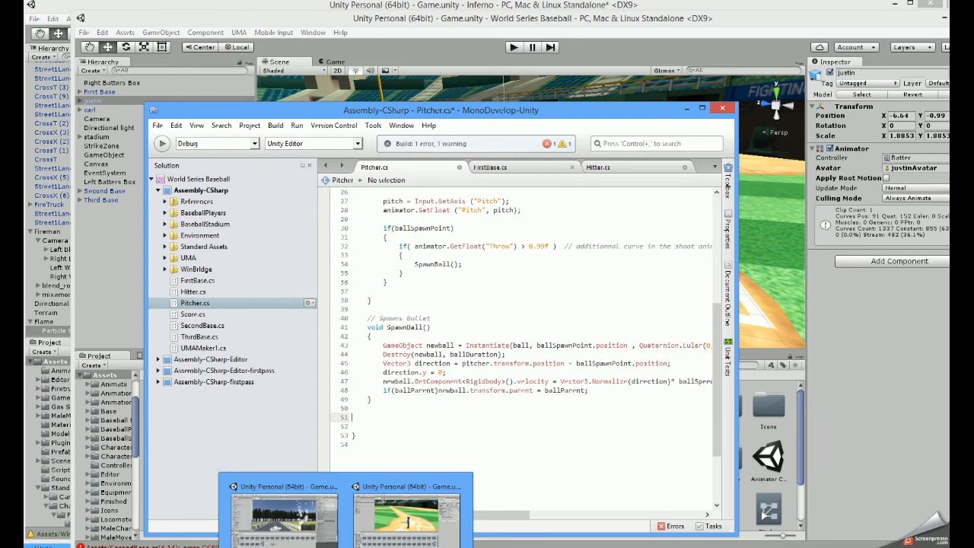
click(338, 496)
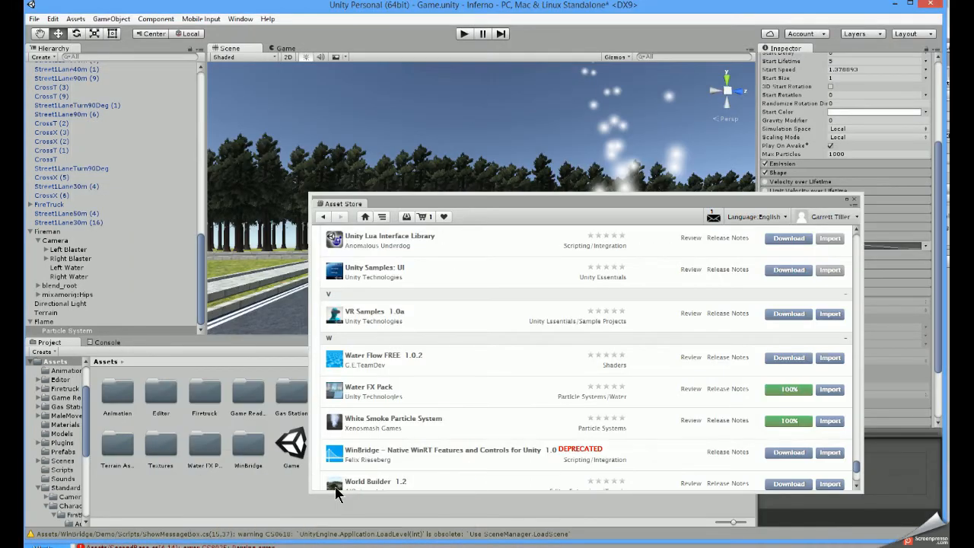
mouse_move(346, 542)
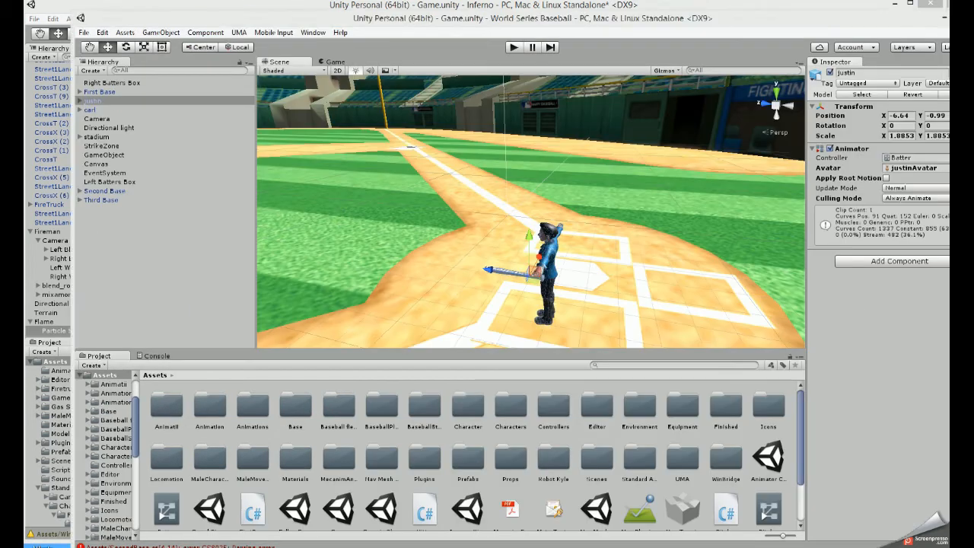
click(346, 537)
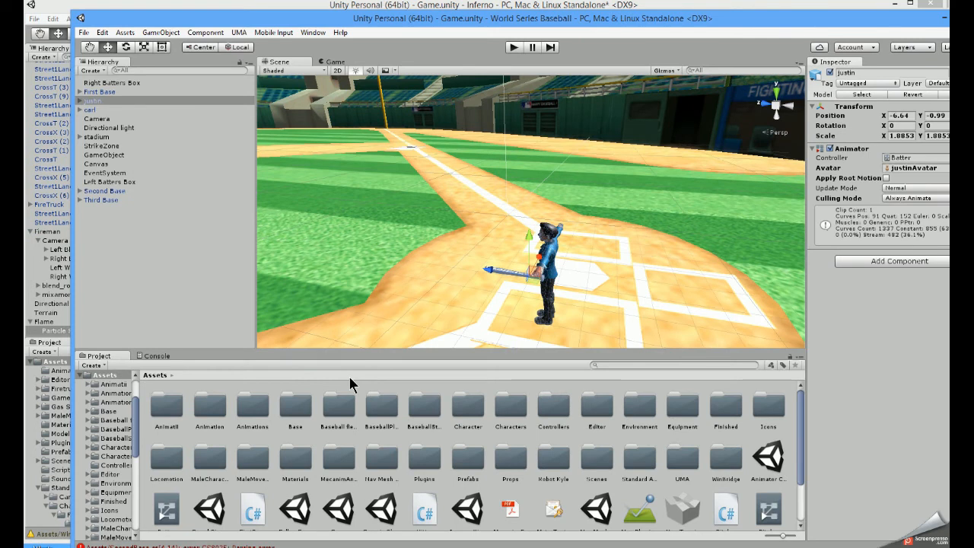
right_drag(479, 283, 252, 248)
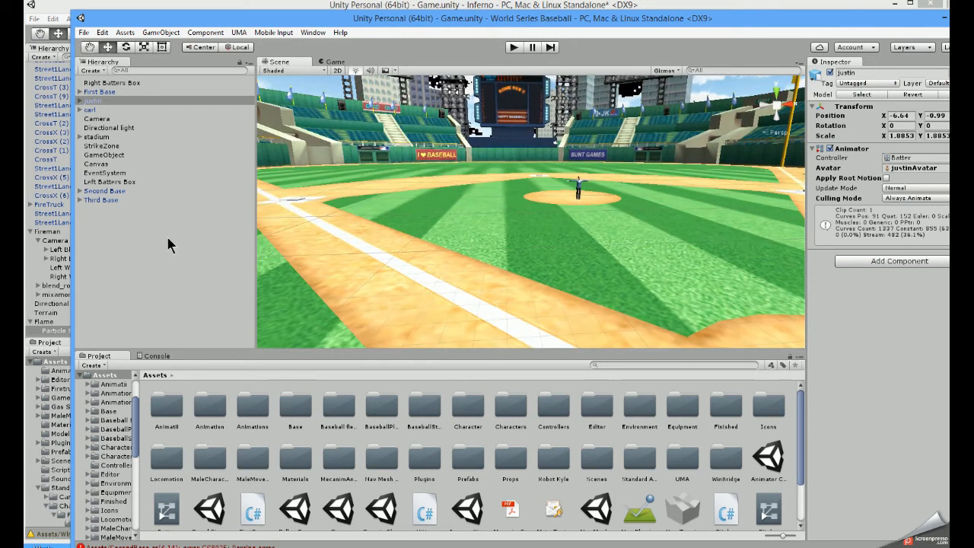
click(118, 191)
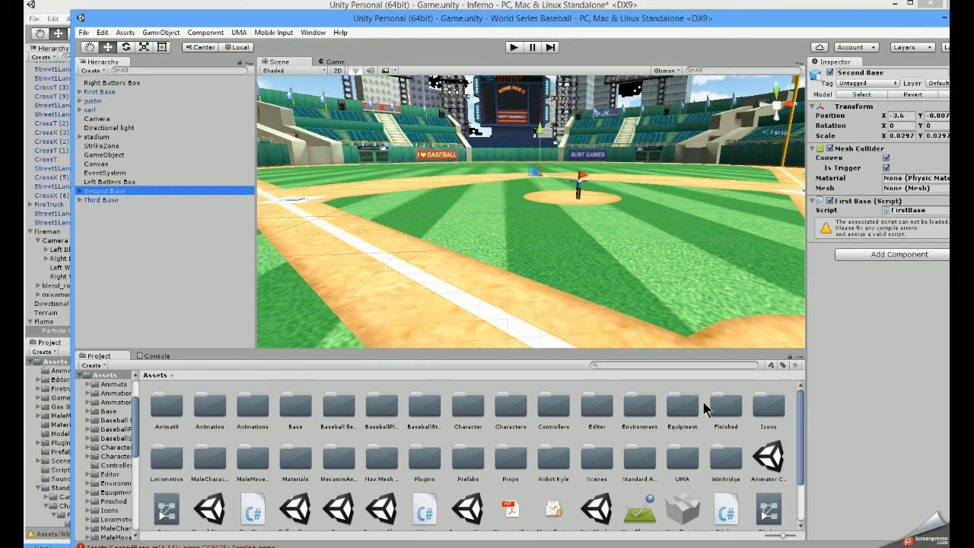
Try to attach the SecondBase script from the project assets to the Second Base object
scroll(704, 409, down, 2)
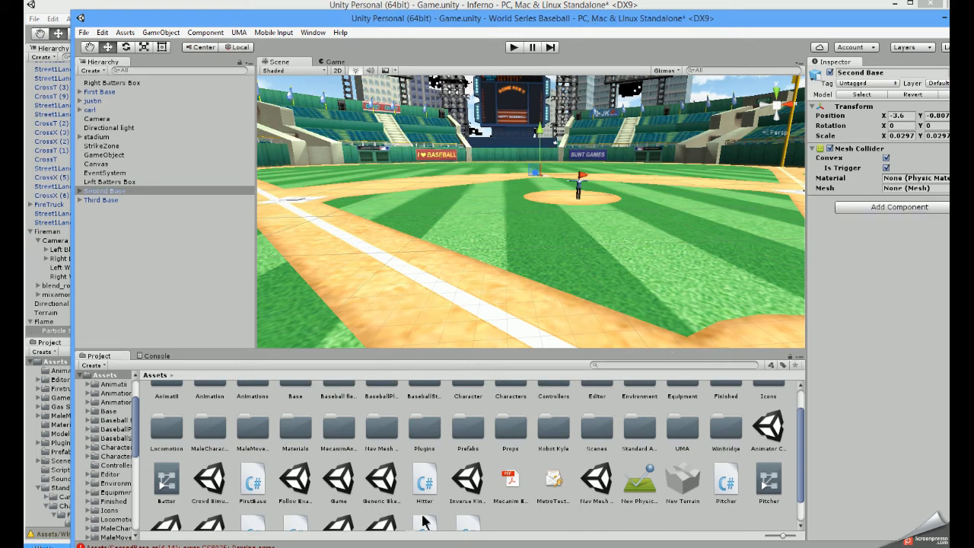
scroll(803, 436, down, 2)
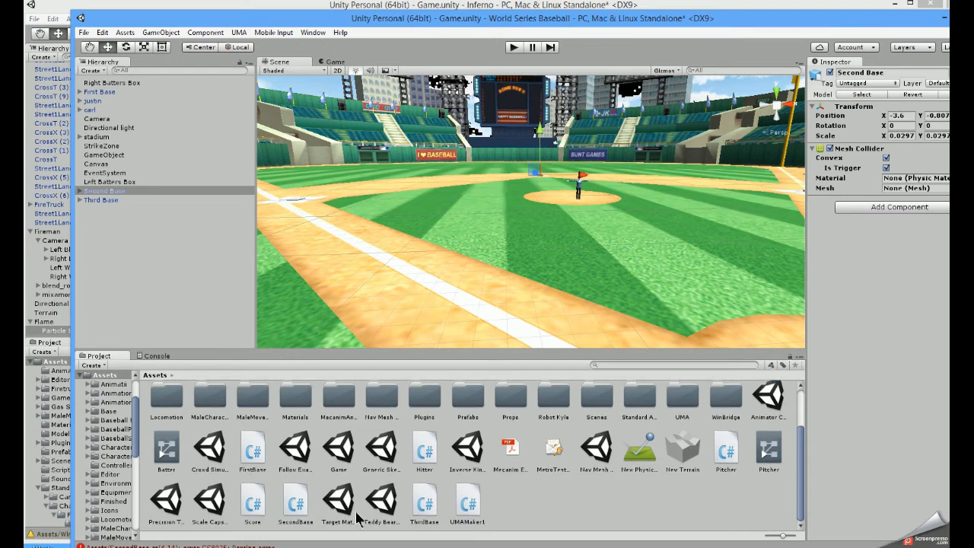
click(297, 505)
drag(302, 506, 913, 225)
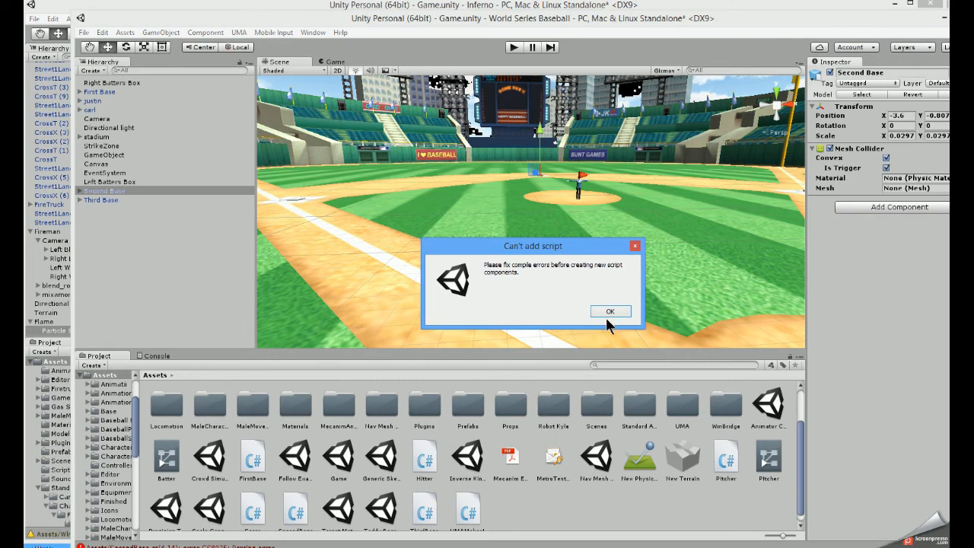
click(612, 318)
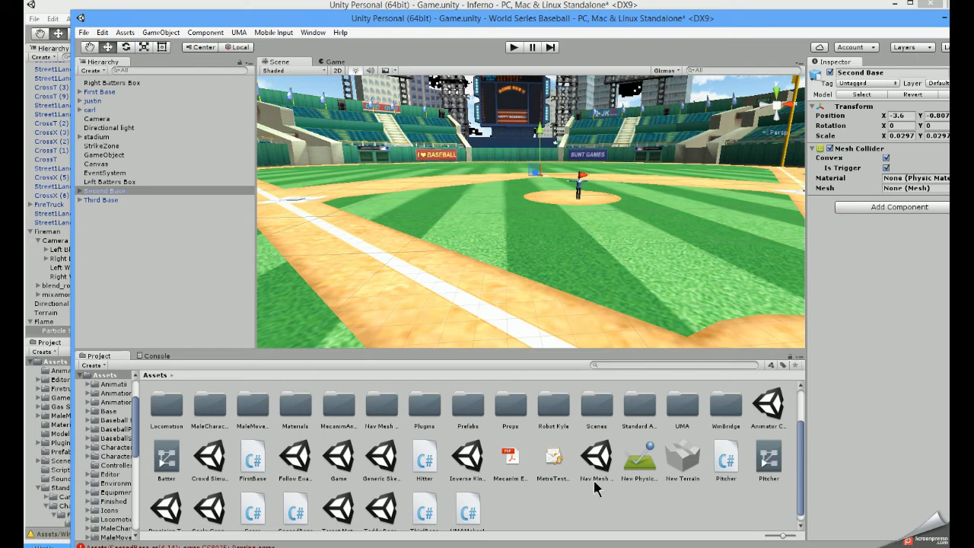
Open the Animator window and show the Batter controller from the project assets in it
scroll(805, 449, down, 1)
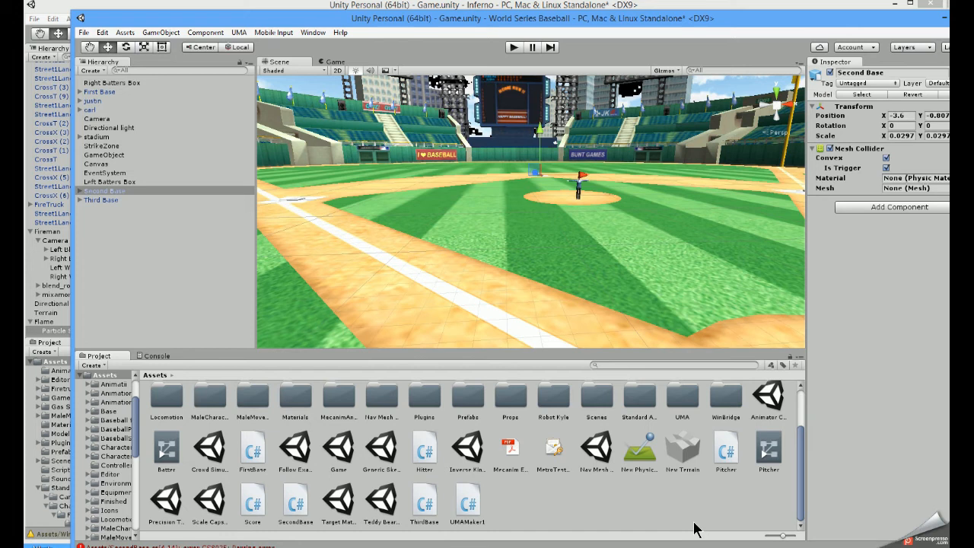
scroll(593, 511, up, 2)
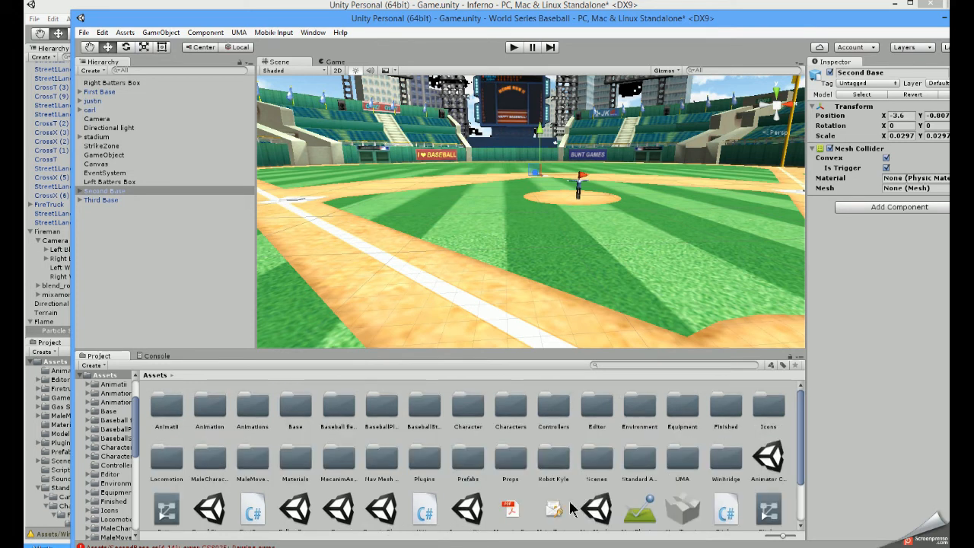
click(383, 411)
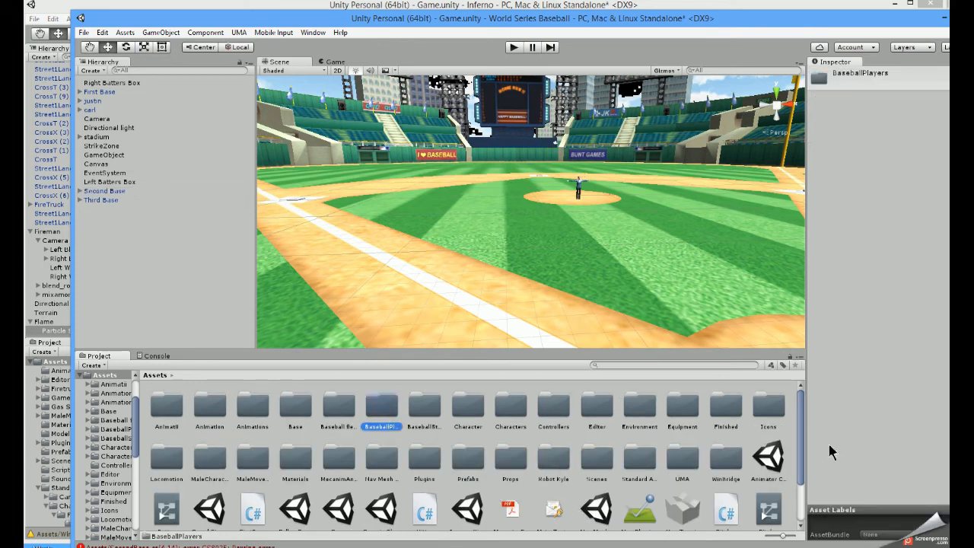
drag(805, 426, 803, 443)
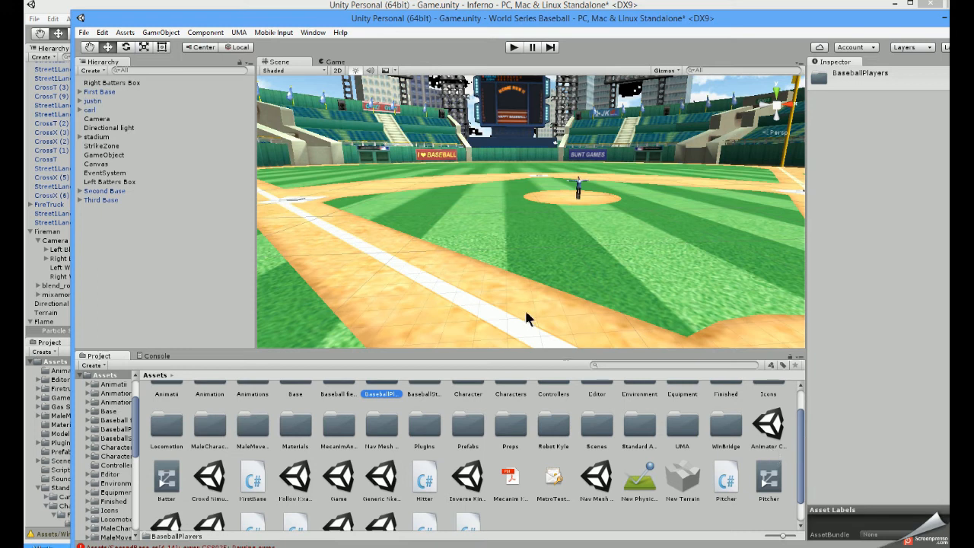
click(313, 33)
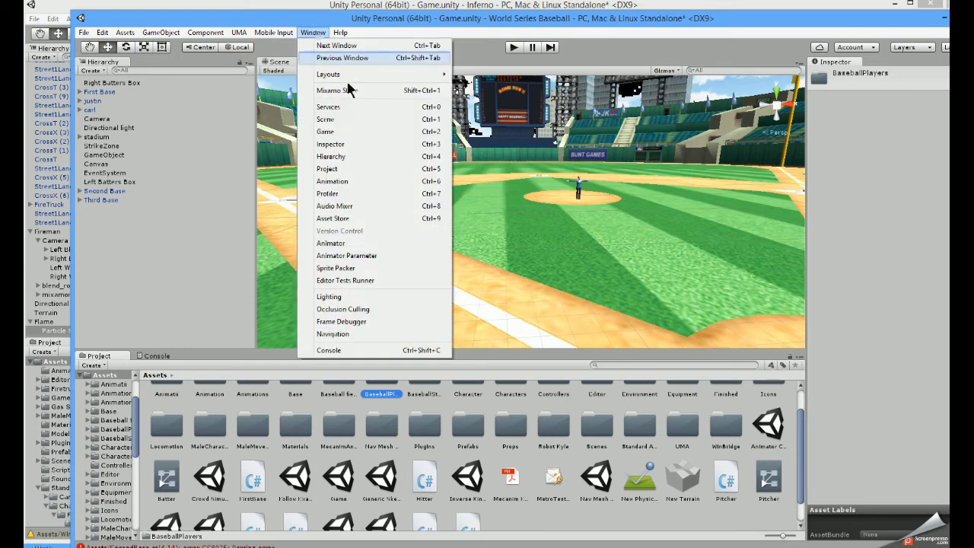
click(352, 245)
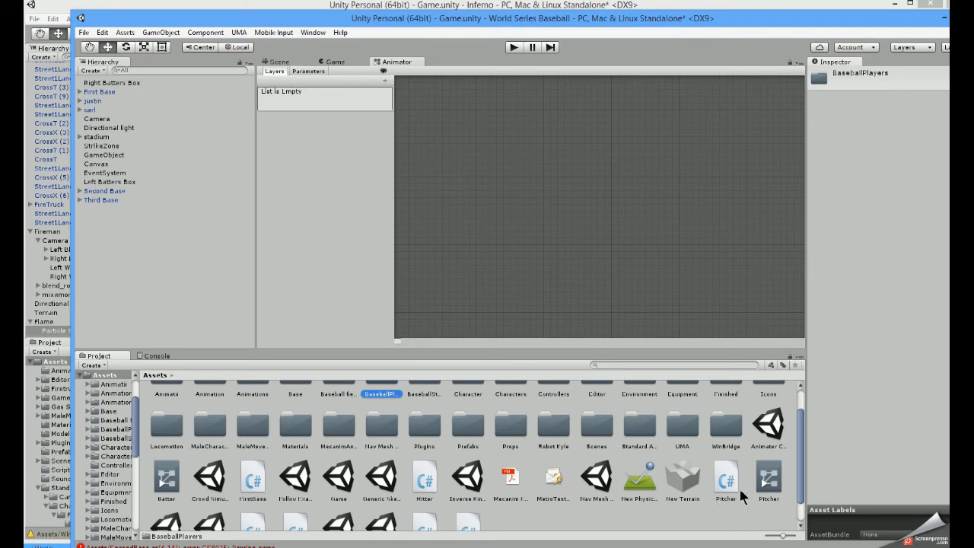
drag(799, 457, 789, 492)
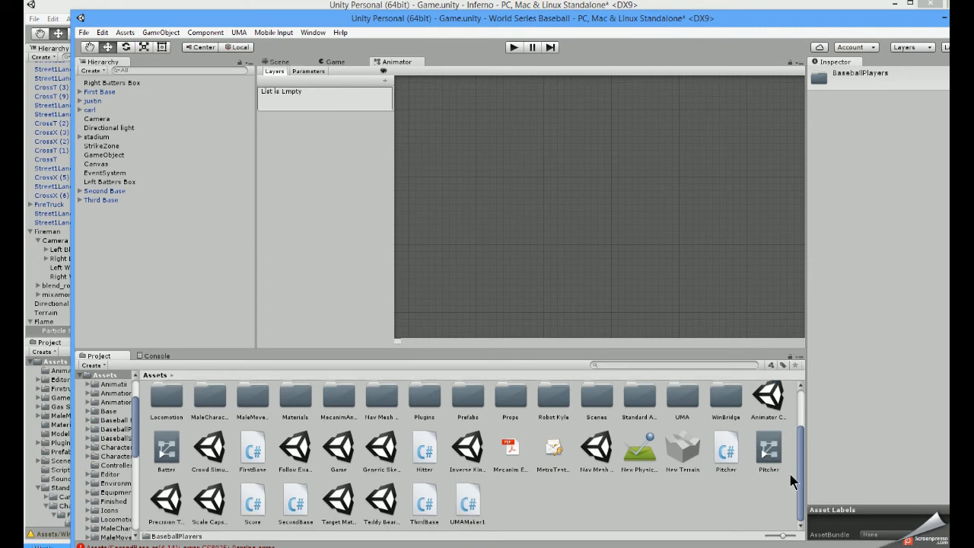
click(165, 451)
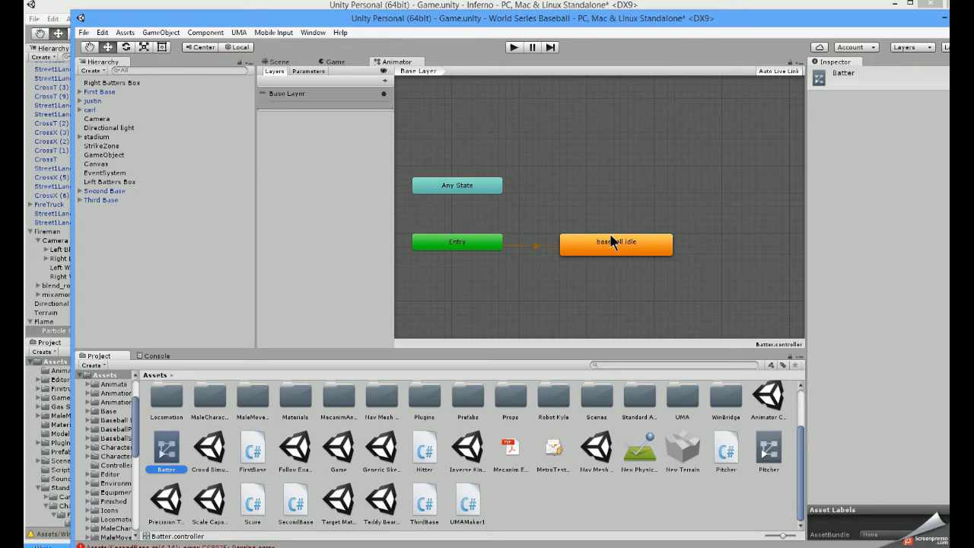
Create an empty state in the Batter controller's Base Layer and place it above the baseball idle state
right_click(608, 190)
mouse_move(722, 198)
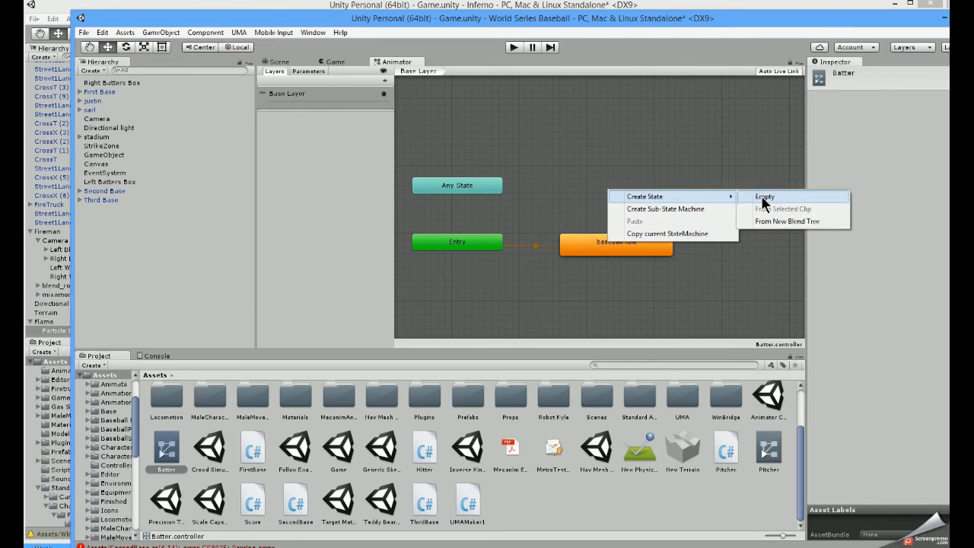
click(761, 196)
click(674, 205)
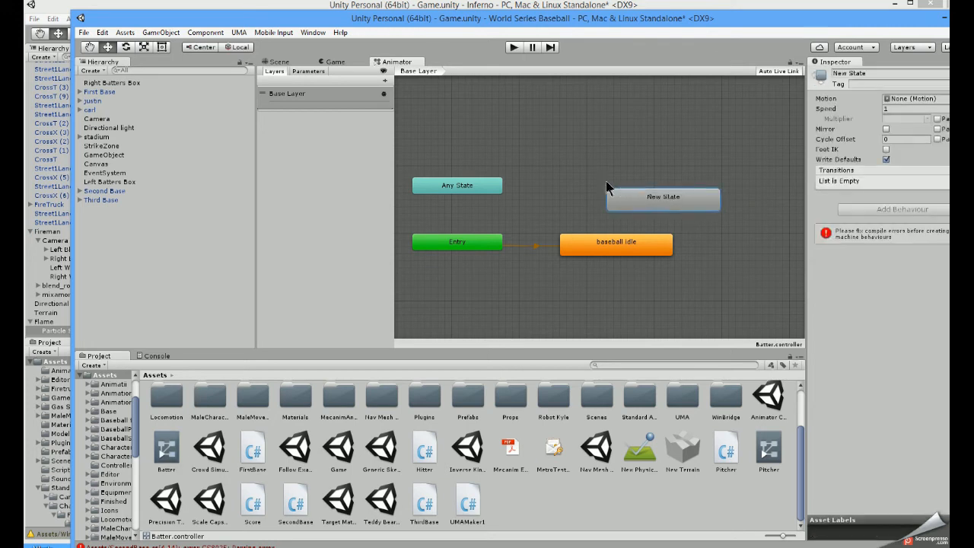
drag(675, 206, 592, 183)
Make transitions in both directions between the baseball idle state and the new empty state
right_click(611, 244)
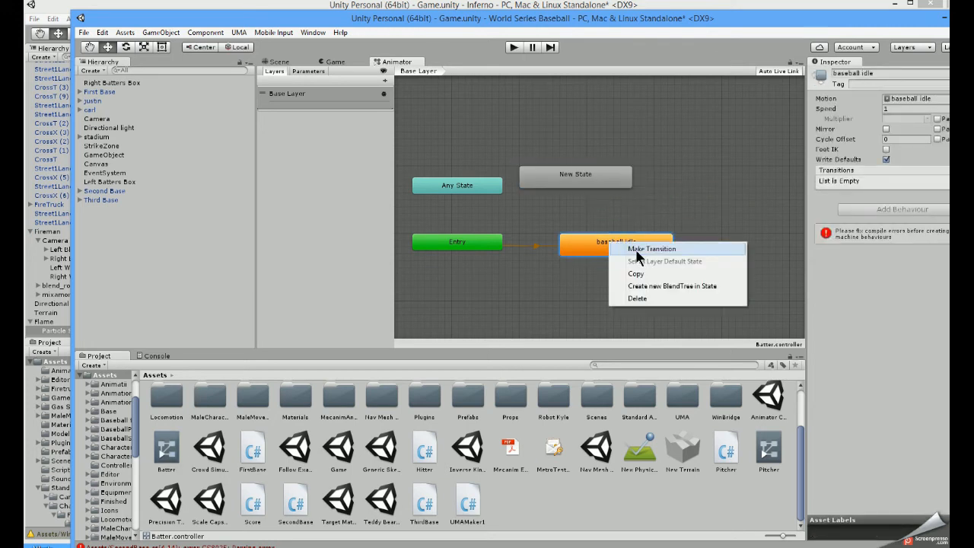
click(637, 250)
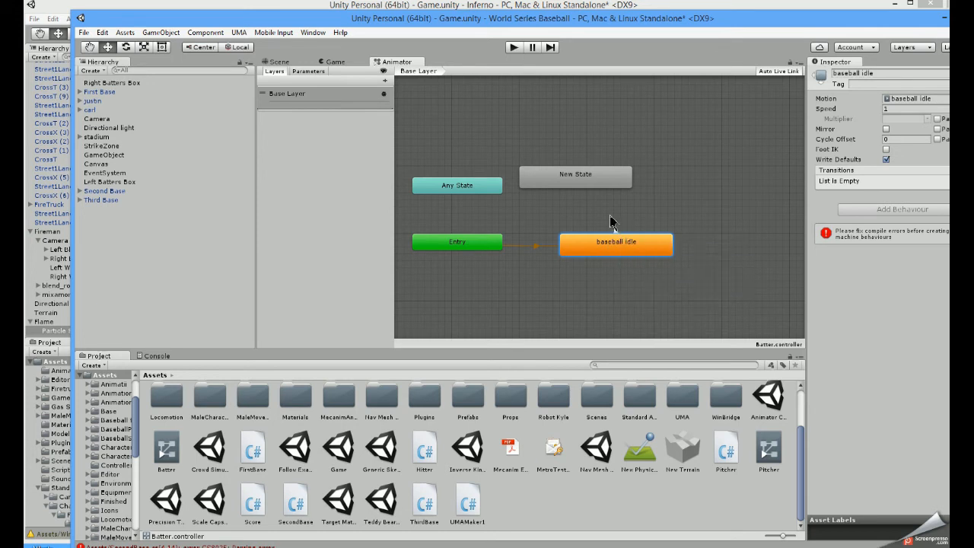
click(598, 187)
right_click(599, 189)
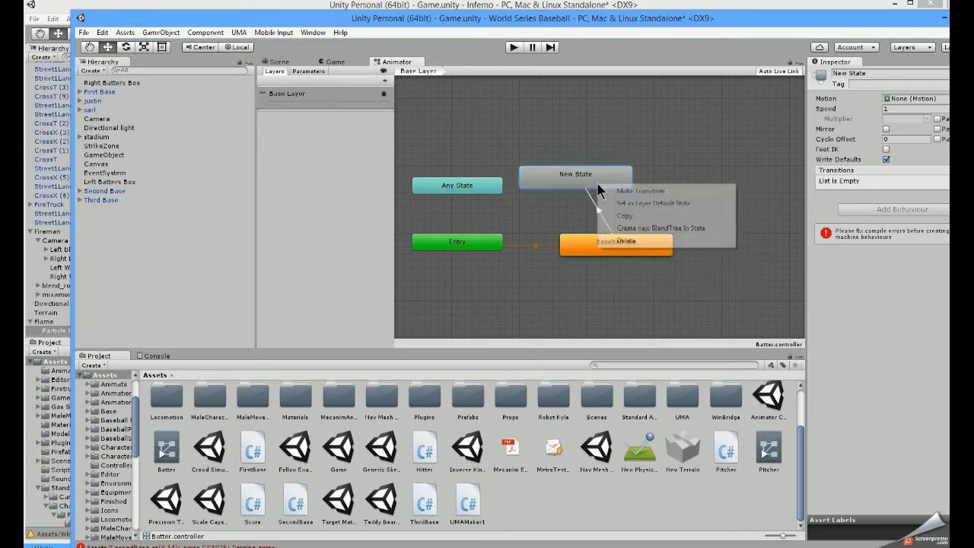
click(610, 192)
click(625, 249)
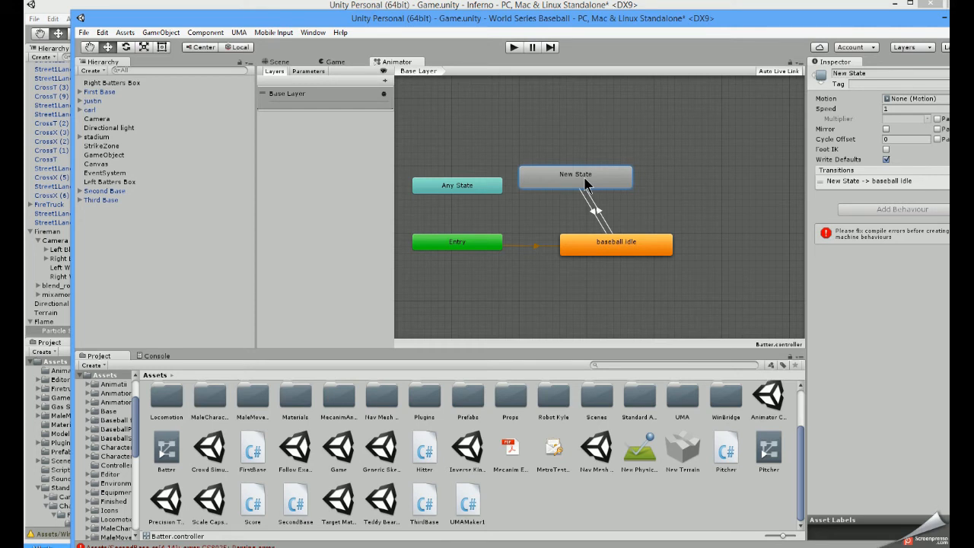
Create a second empty state and place it beside the first empty state, above baseball idle
right_click(659, 247)
click(661, 247)
right_click(681, 228)
right_click(685, 195)
mouse_move(730, 202)
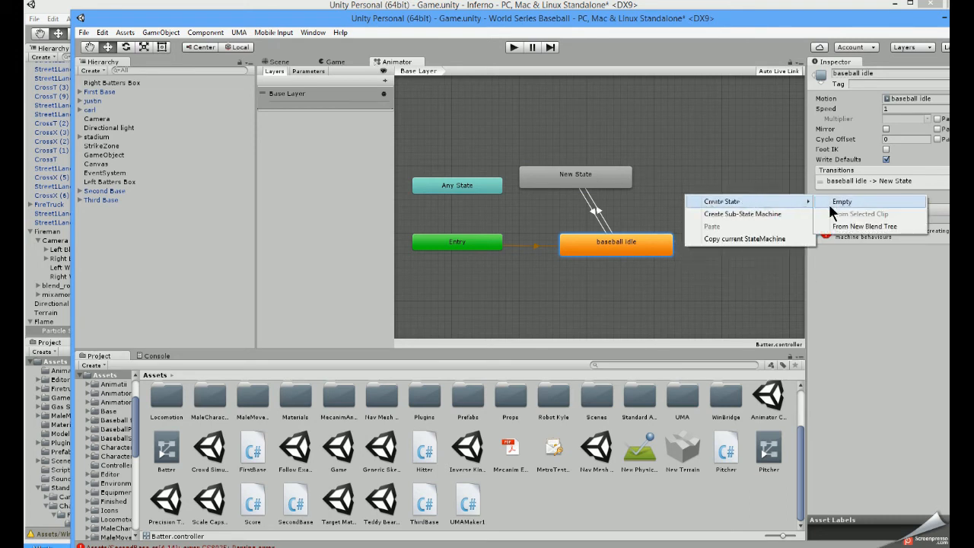
click(830, 202)
drag(717, 204, 692, 177)
Make transitions in both directions between the baseball idle state and the second empty state
click(637, 242)
right_click(637, 242)
click(656, 244)
click(694, 184)
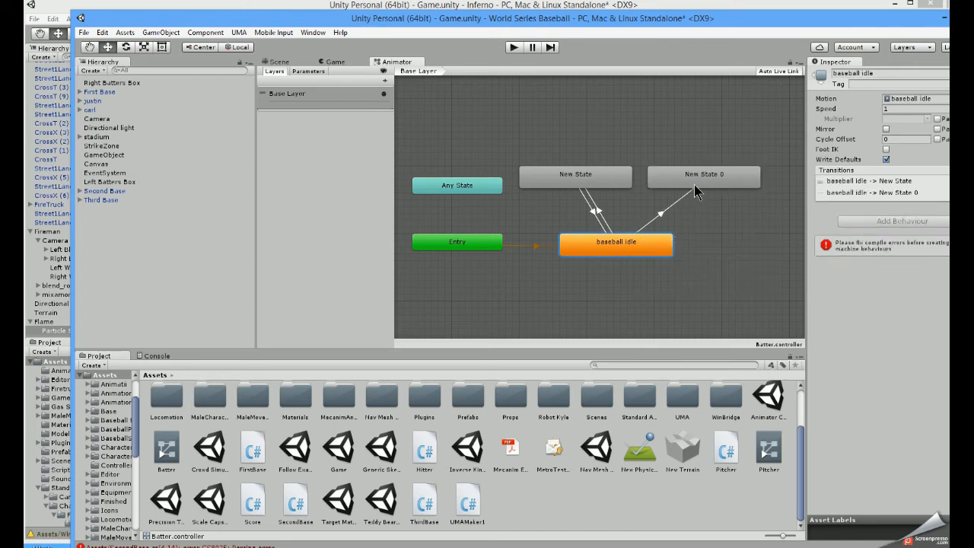
right_click(694, 185)
click(709, 190)
click(655, 242)
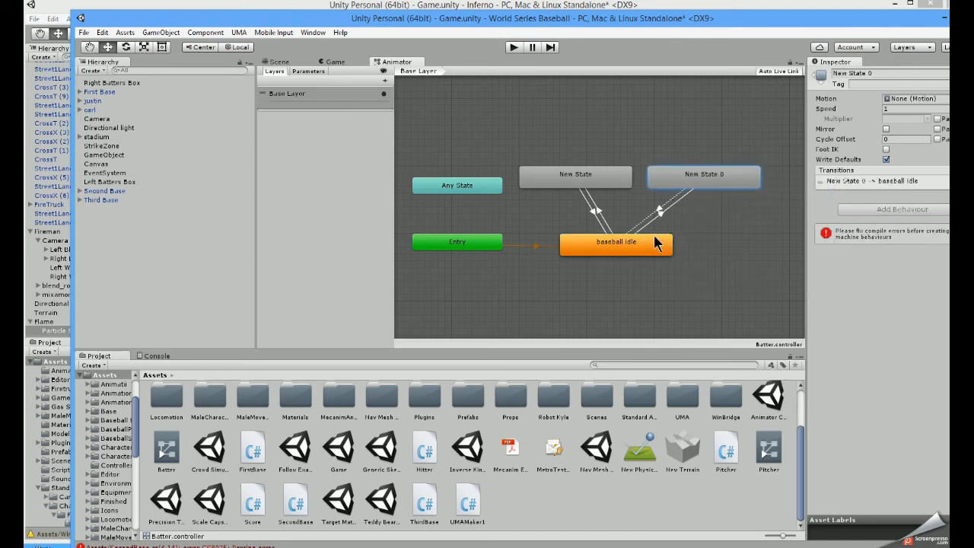
Connect the two empty states to each other with transitions in both directions
right_click(678, 181)
click(678, 180)
click(613, 178)
right_click(626, 181)
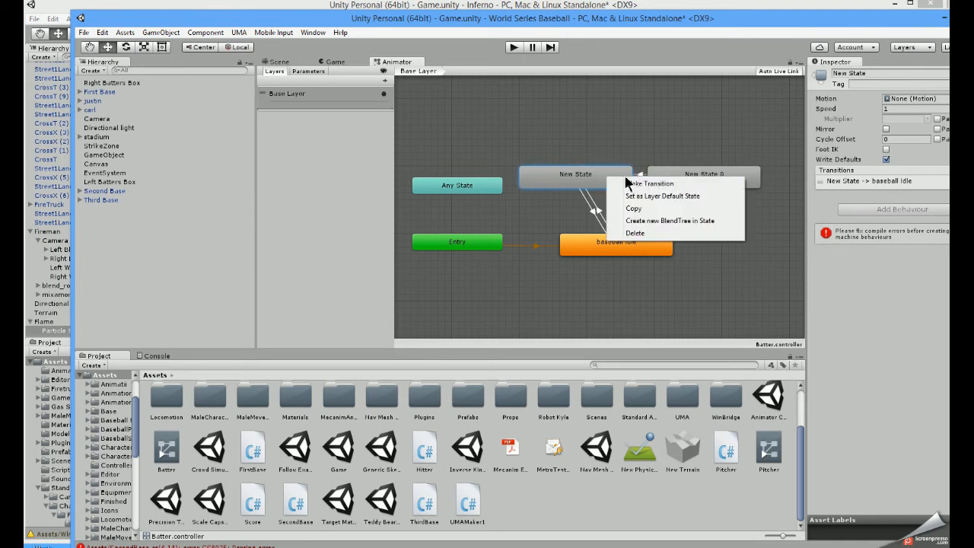
click(639, 184)
click(677, 177)
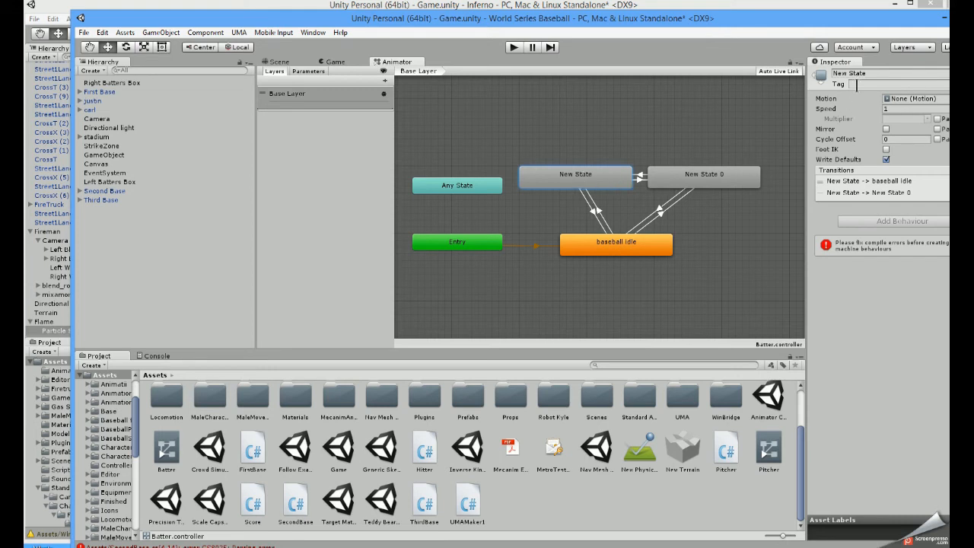
Rename the first empty state, New State, as Run
click(865, 73)
drag(865, 73, 831, 75)
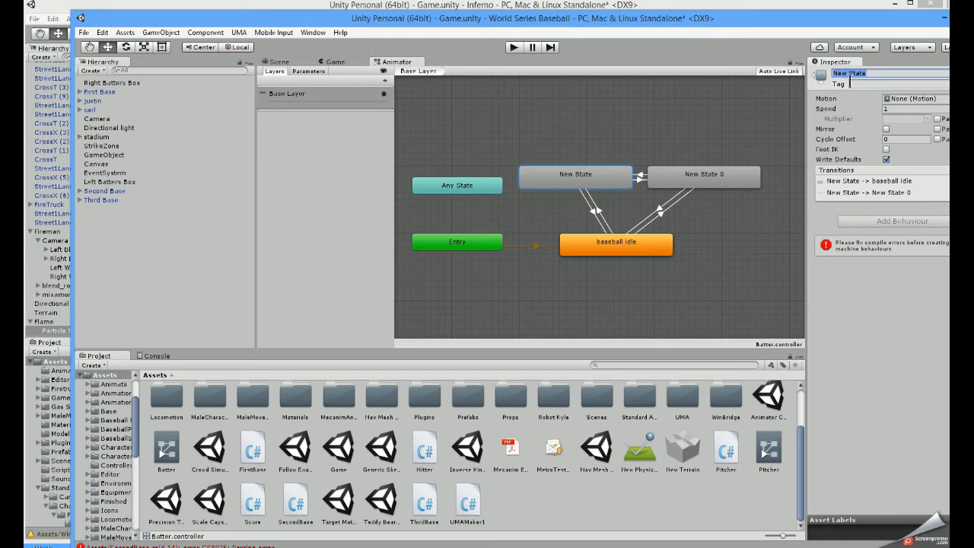
text(d)
drag(833, 74, 880, 75)
text(Run)
key(Return)
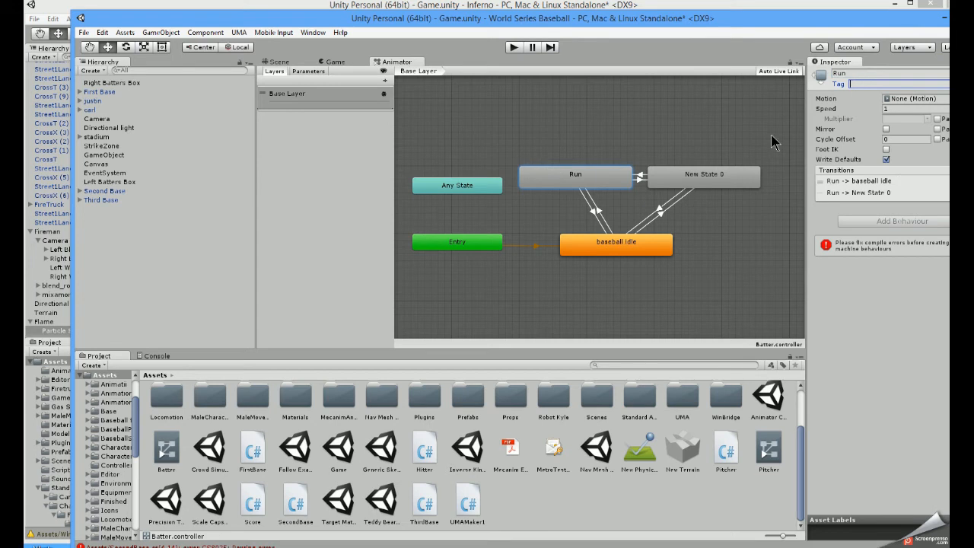
Rename the second empty state, New State 0, as Swing
click(719, 180)
click(884, 74)
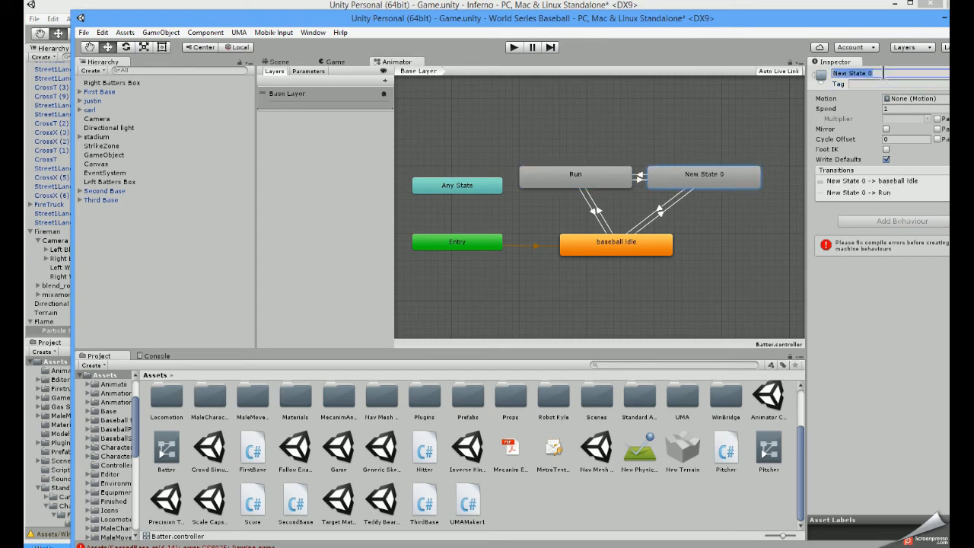
text(H)
key(BackSpace)
key(BackSpace)
key(BackSpace)
text(Swing)
key(Tab)
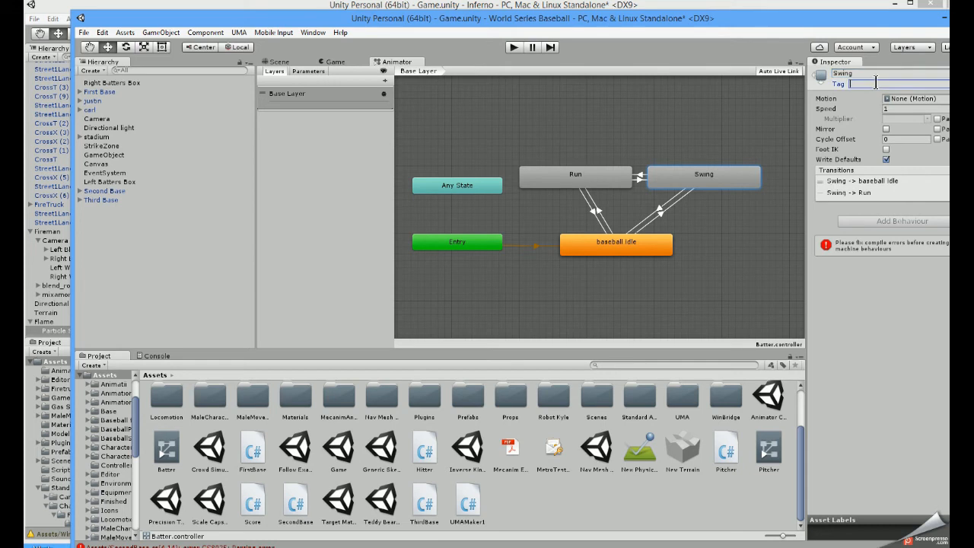
Undock the Animator into a floating window and position it so the whole Batter state graph is visible
drag(399, 62, 813, 256)
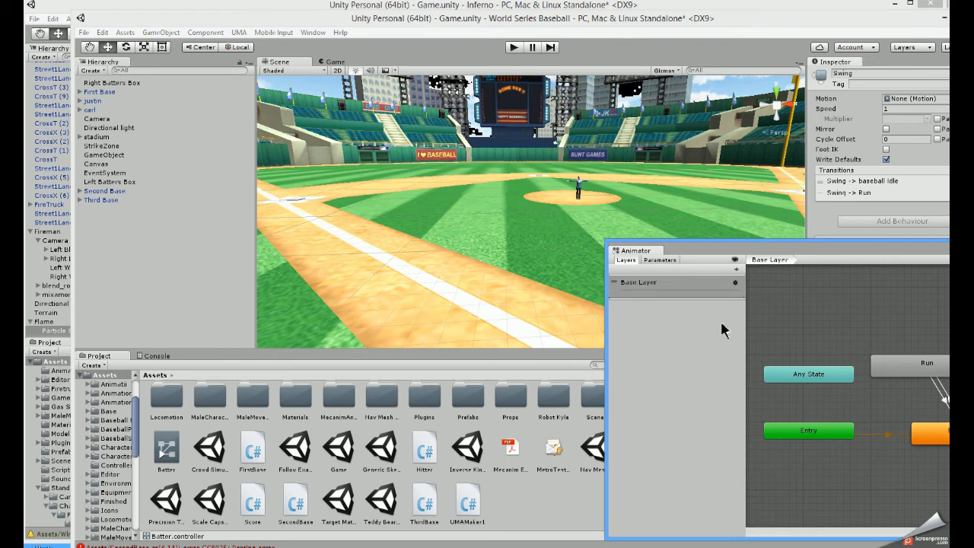
scroll(516, 495, up, 2)
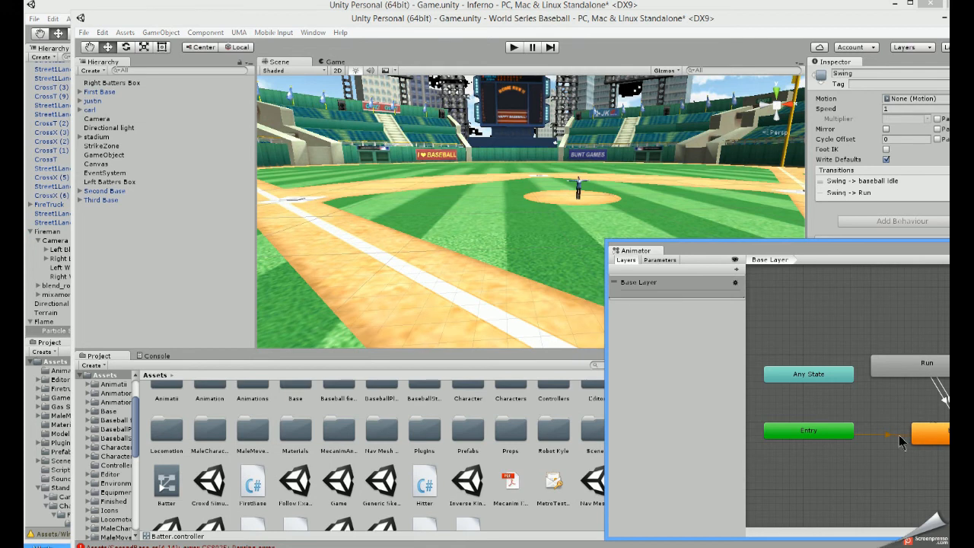
click(938, 372)
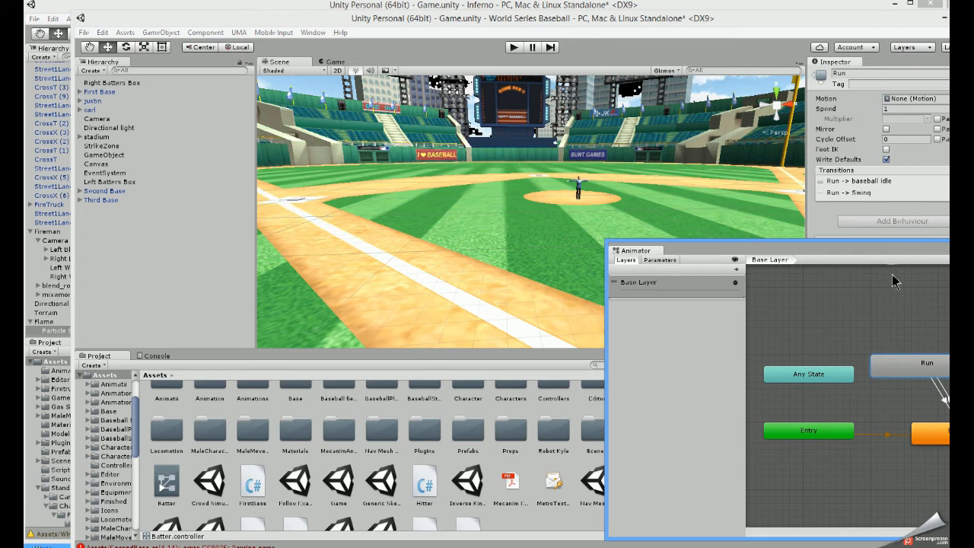
drag(795, 241, 606, 256)
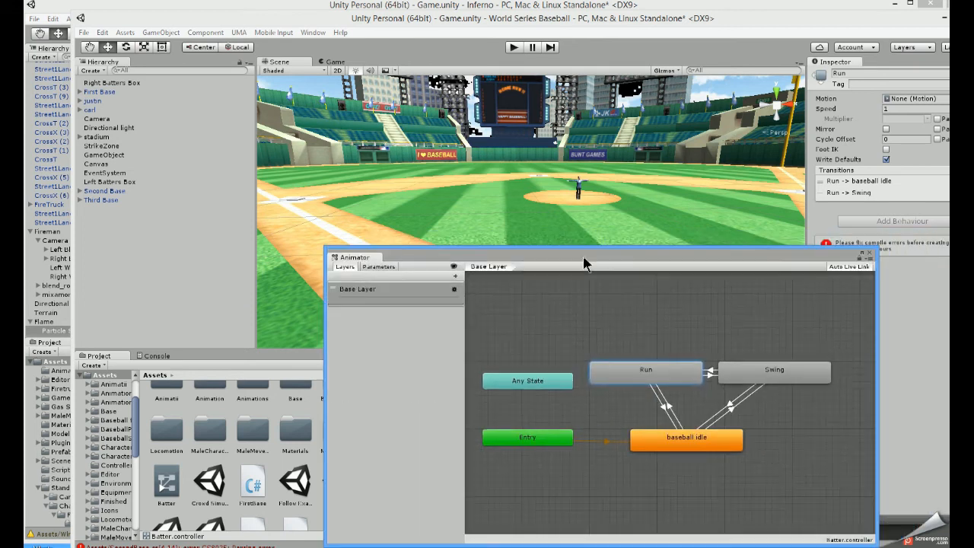
Delete the Run and Swing states from the Batter controller, confirming both deletions
right_click(658, 379)
click(710, 428)
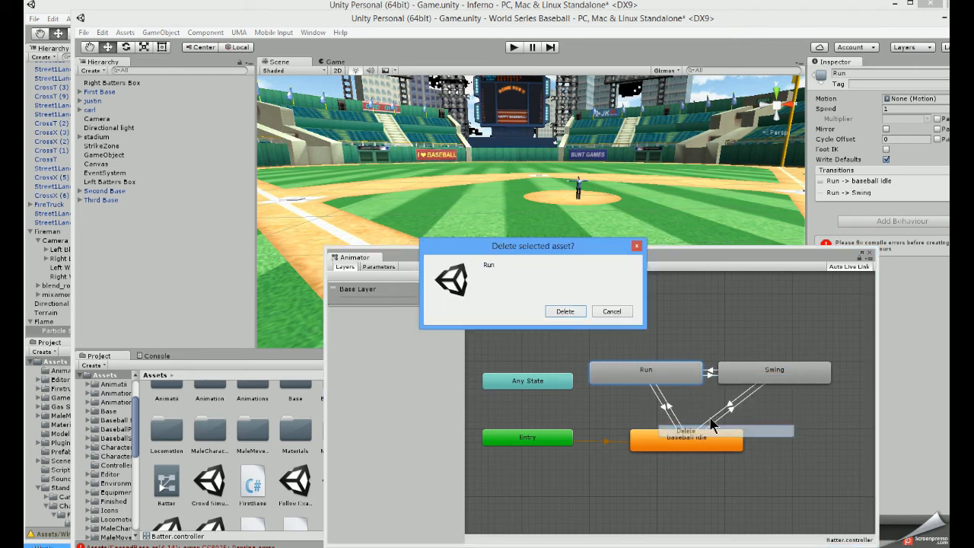
click(569, 312)
right_click(753, 371)
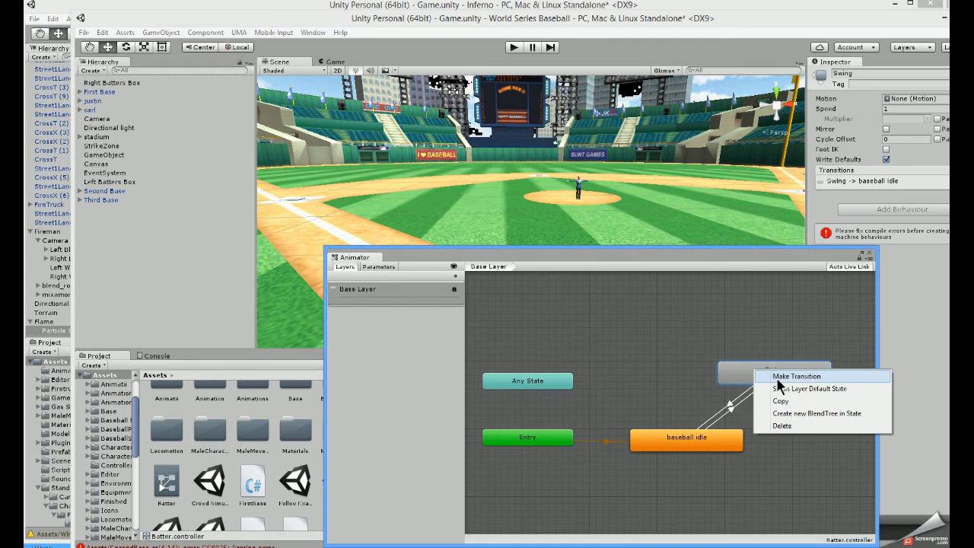
click(788, 425)
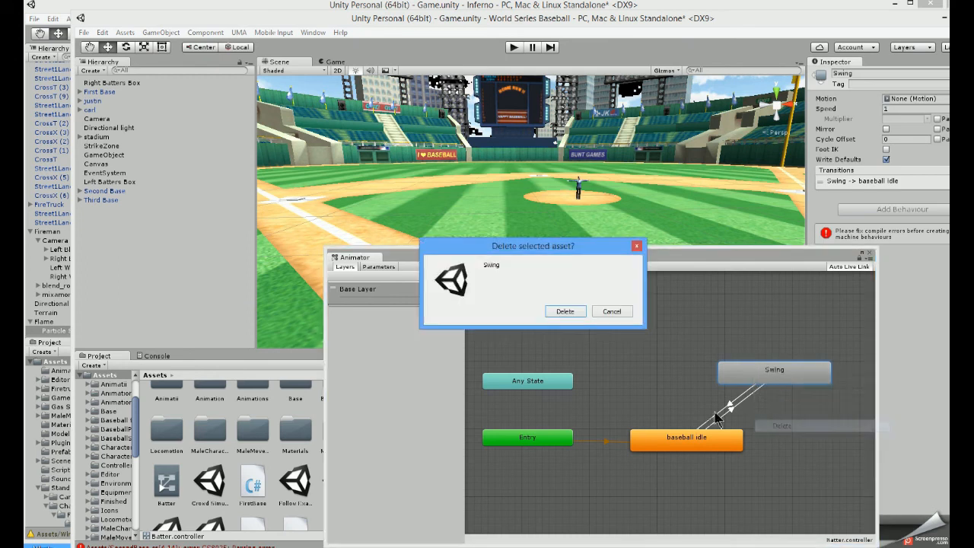
click(567, 309)
Create a state from a new blend tree, place it above baseball idle and name it Run
right_click(640, 361)
mouse_move(674, 366)
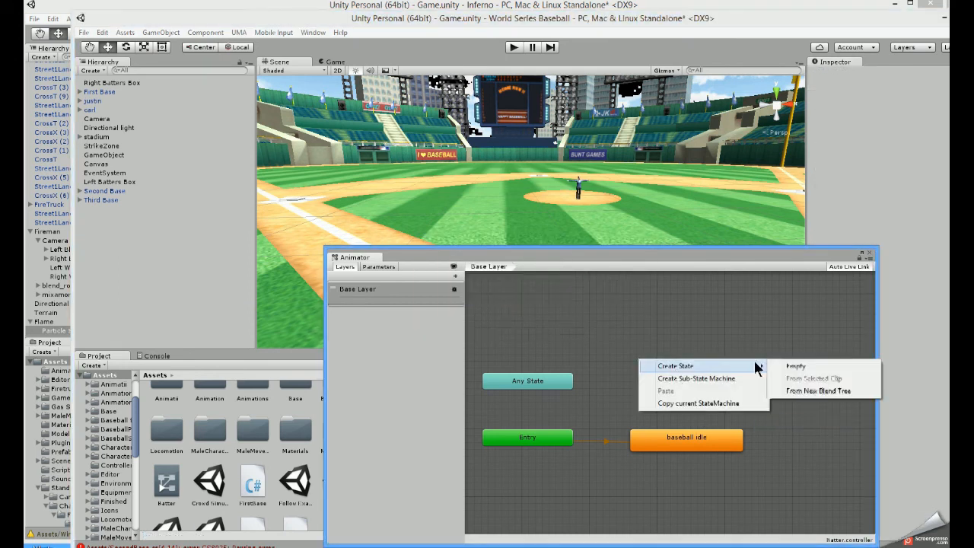
click(805, 390)
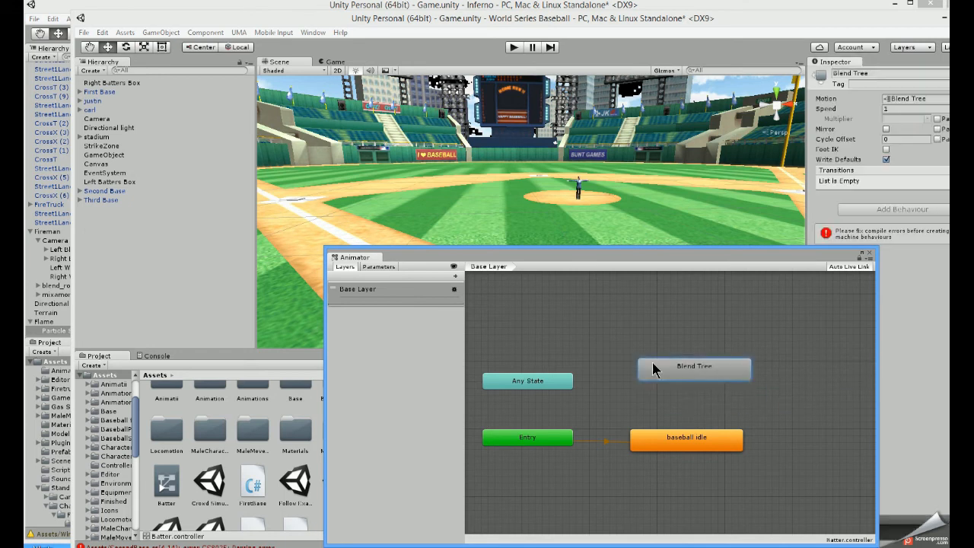
drag(653, 369, 591, 358)
click(863, 74)
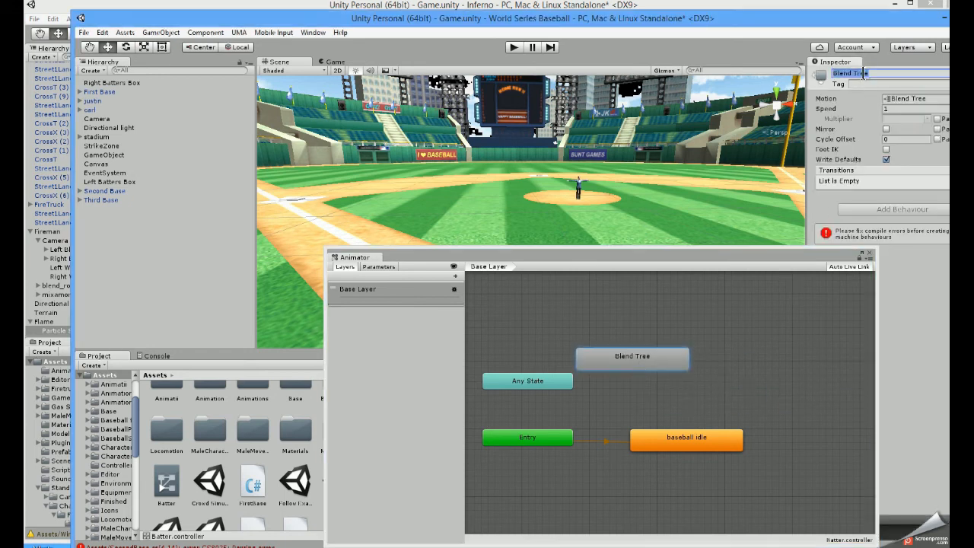
text(Run)
key(Tab)
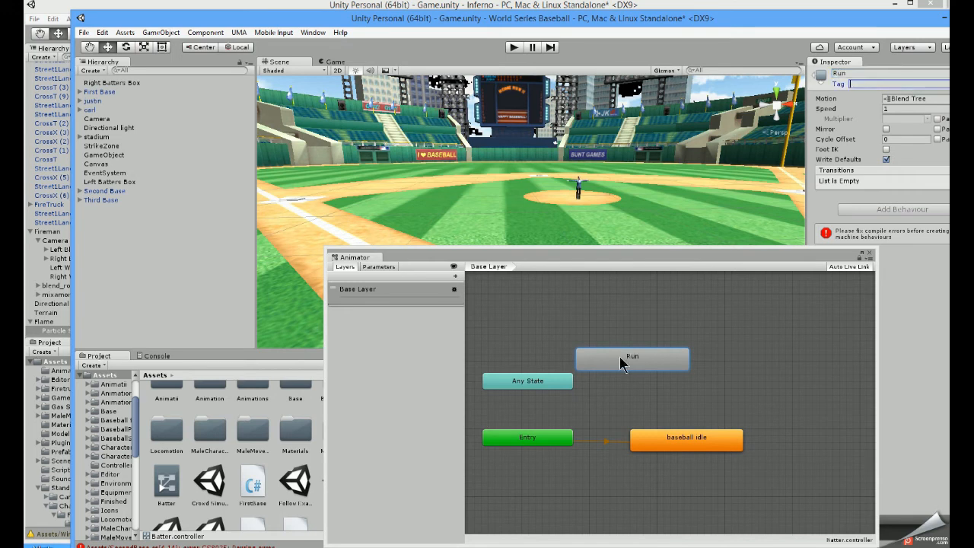
Create transitions in both directions between the baseball idle and Run states
right_click(667, 436)
click(711, 443)
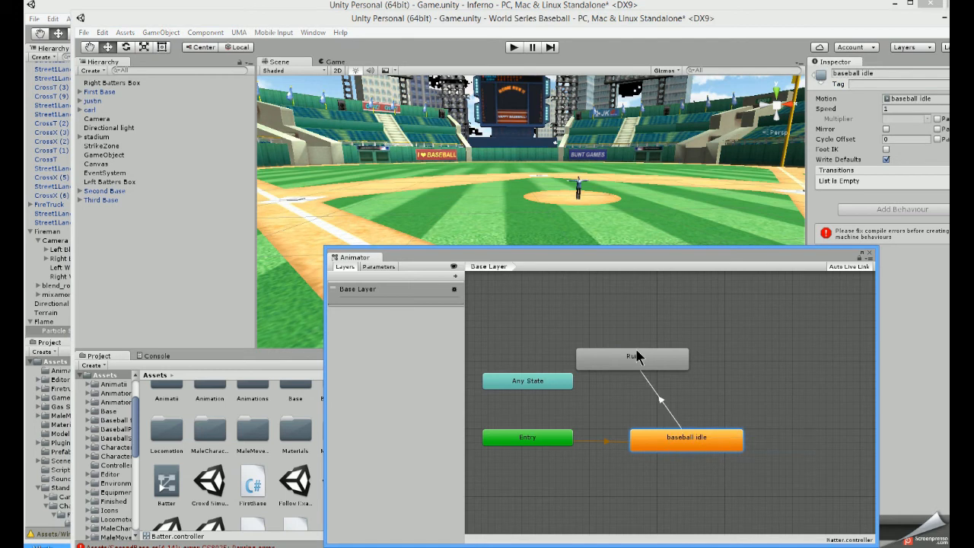
click(635, 357)
right_click(637, 356)
click(658, 364)
click(685, 434)
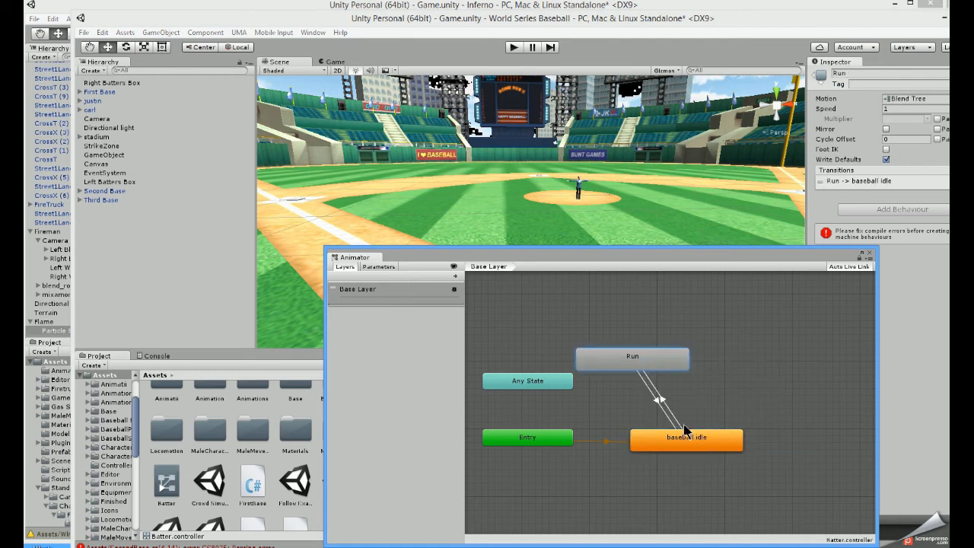
Open the Run state's blend tree graph and select its root Blend Tree node
double_click(637, 364)
double_click(637, 371)
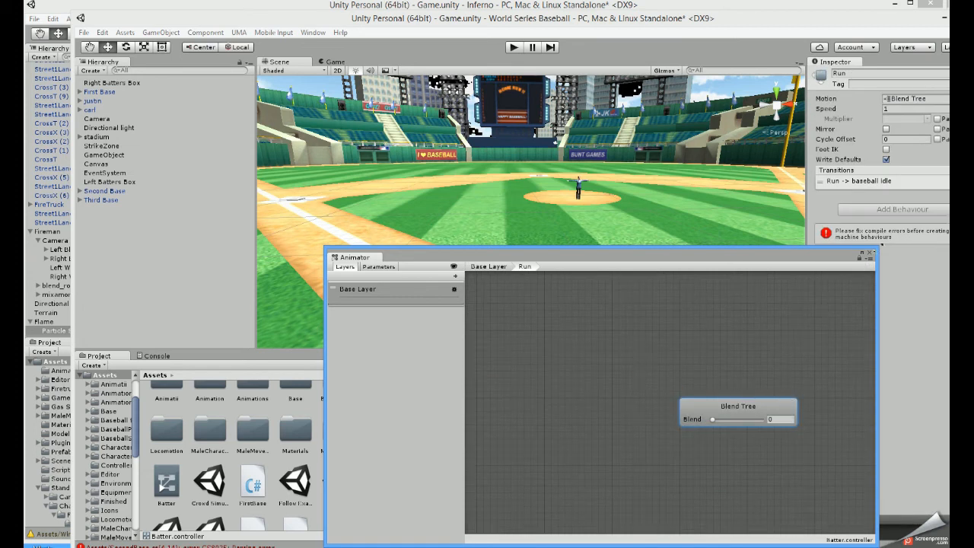
click(744, 404)
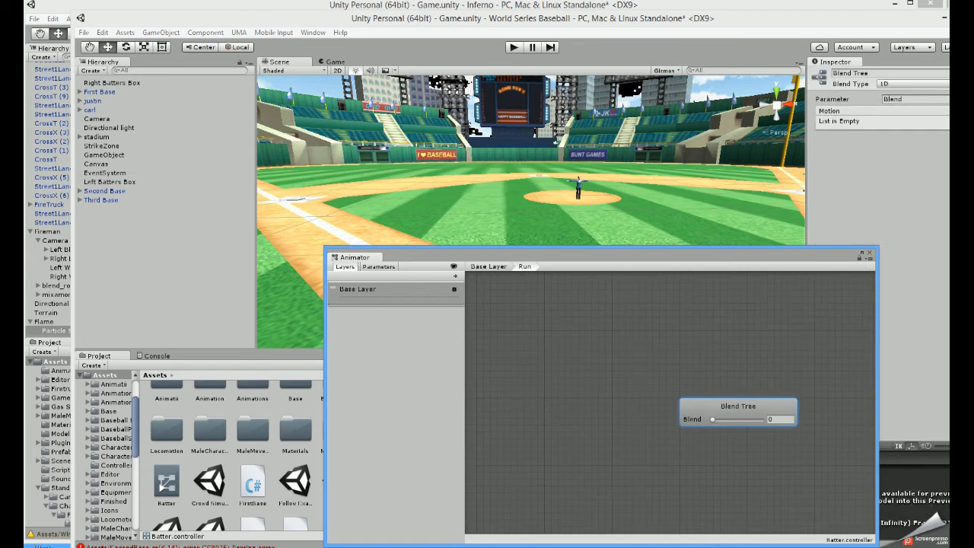
click(946, 131)
click(947, 139)
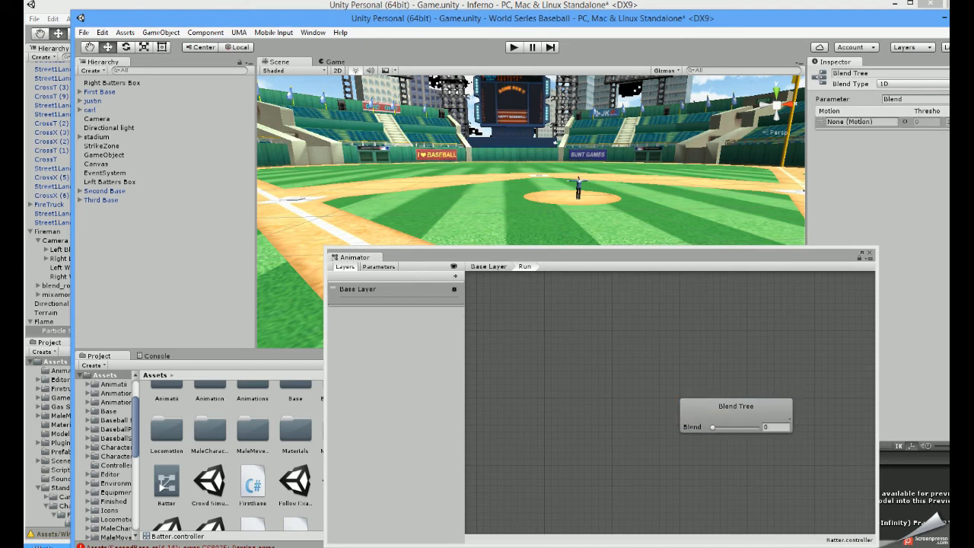
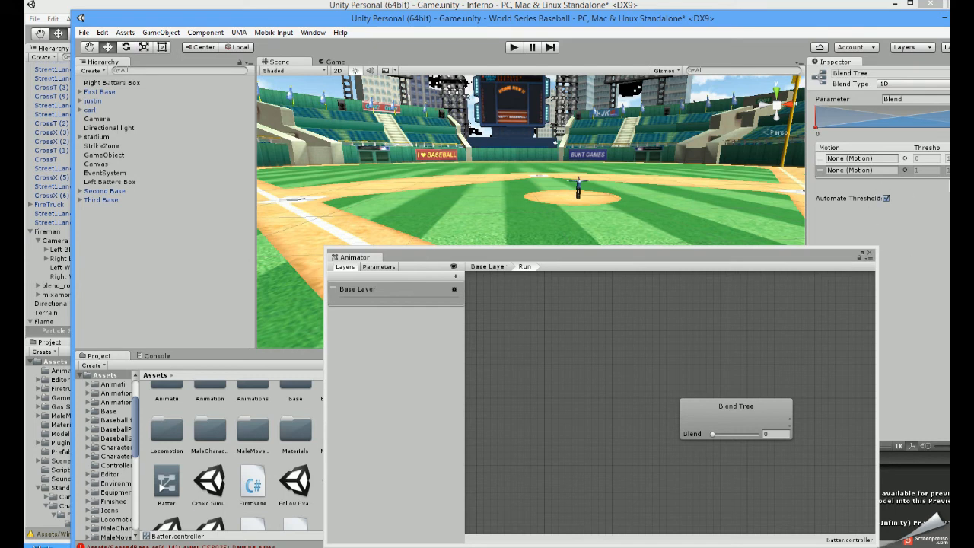
key(ctrl+z)
key(ctrl+z)
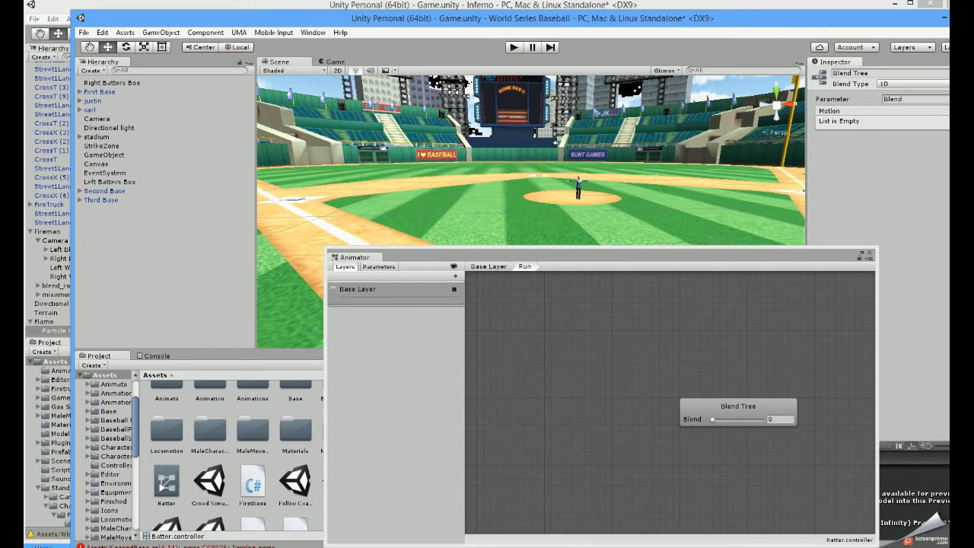
Add two child blend trees to the root Blend Tree, and resize and reposition the Animator window so both are visible
key(ctrl+z)
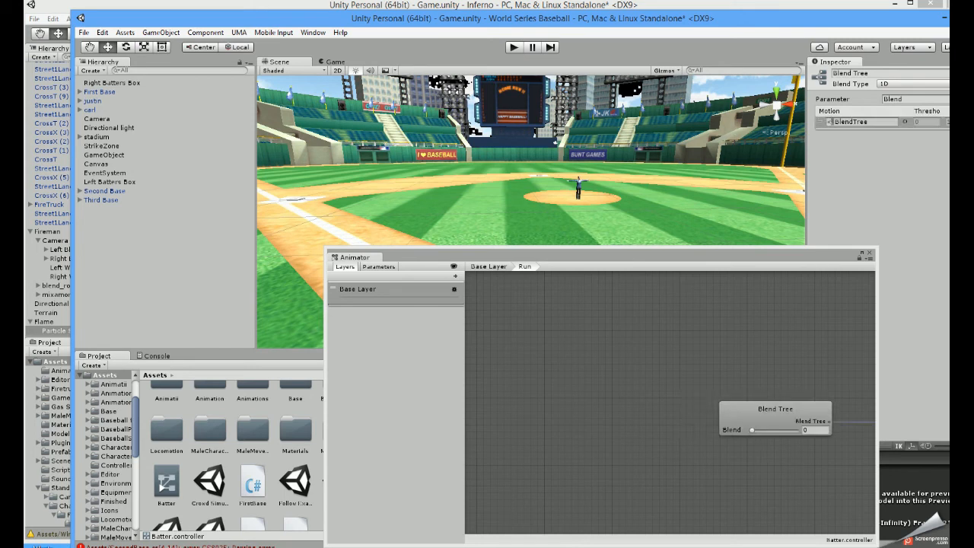
click(770, 434)
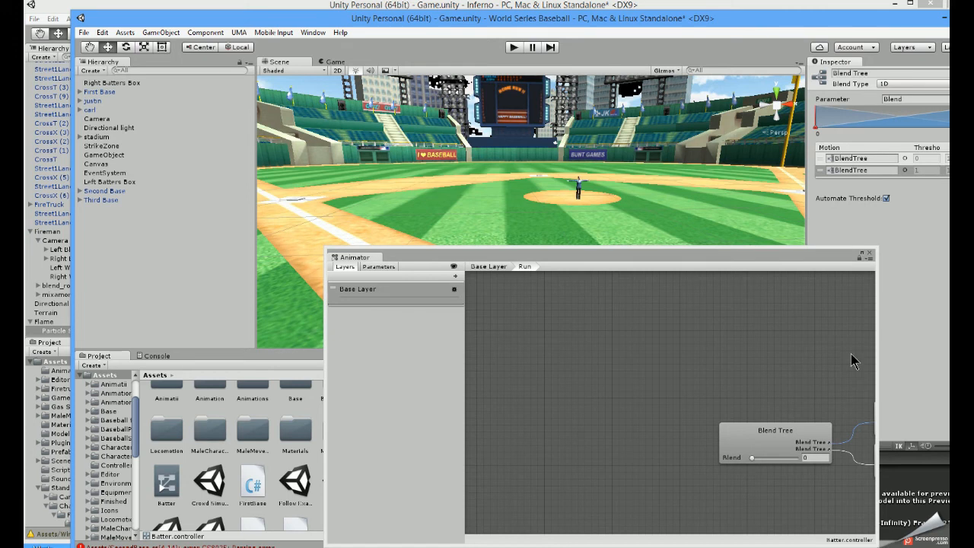
scroll(797, 395, down, 3)
scroll(797, 395, up, 3)
scroll(796, 395, down, 3)
scroll(797, 395, up, 2)
scroll(797, 401, up, 1)
scroll(798, 401, down, 3)
scroll(797, 396, up, 3)
drag(875, 360, 948, 343)
drag(880, 251, 692, 227)
drag(811, 259, 865, 259)
Add three empty motion fields to the upper child blend tree
click(793, 394)
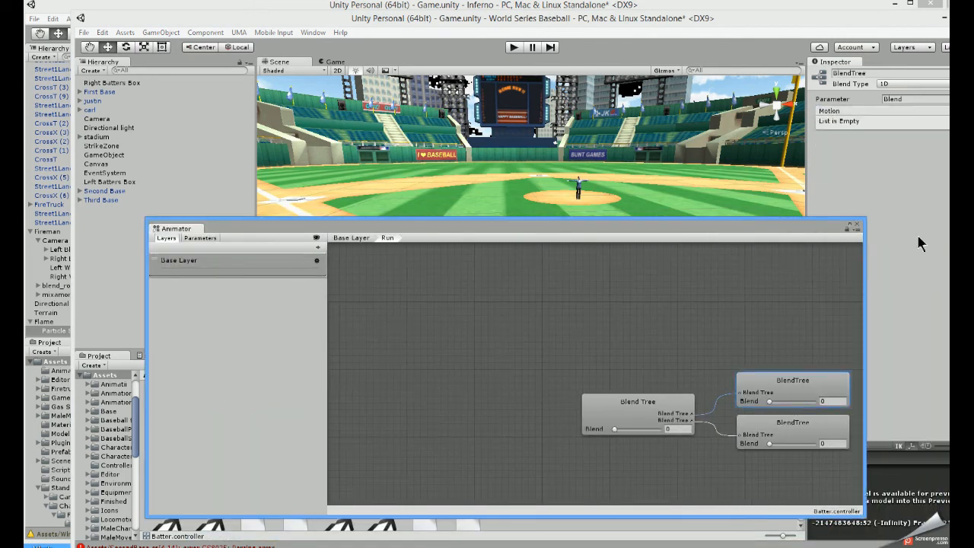
click(948, 132)
click(948, 143)
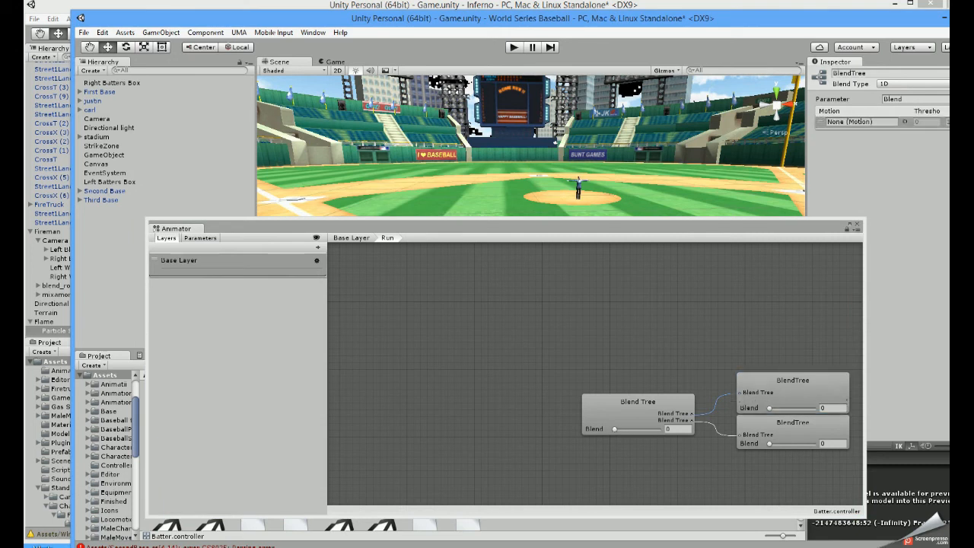
click(948, 143)
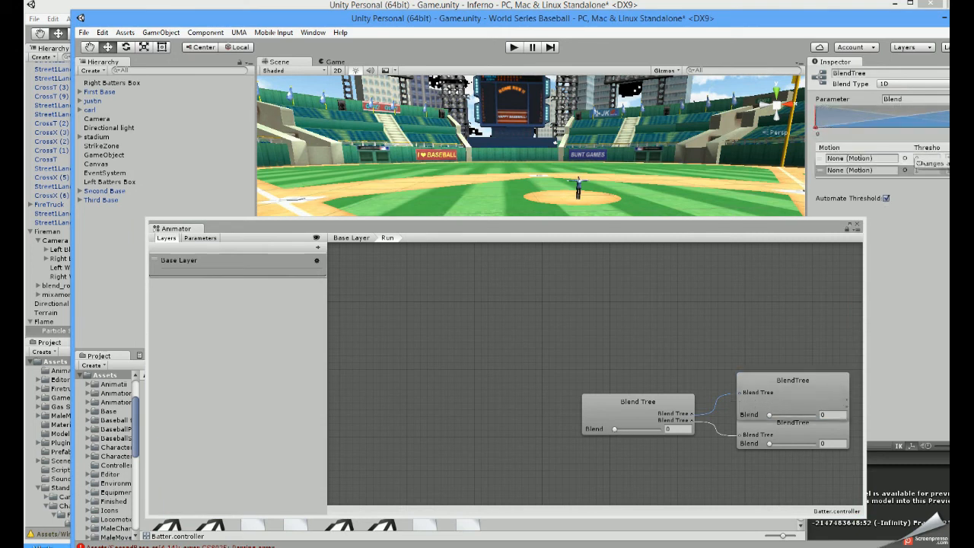
click(948, 190)
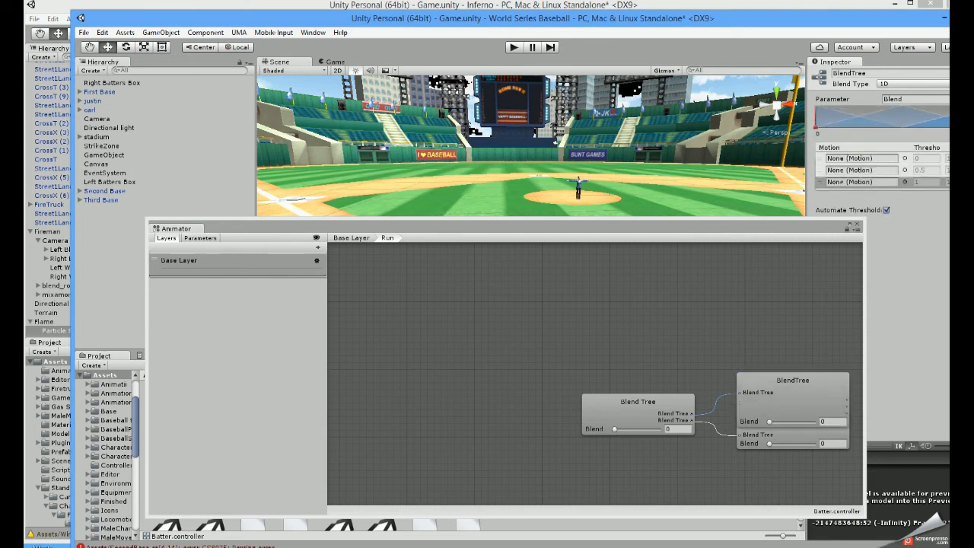
Turn off automatic thresholds for the upper child blend tree and set its first two motion thresholds to -1 and 0
drag(749, 236, 648, 130)
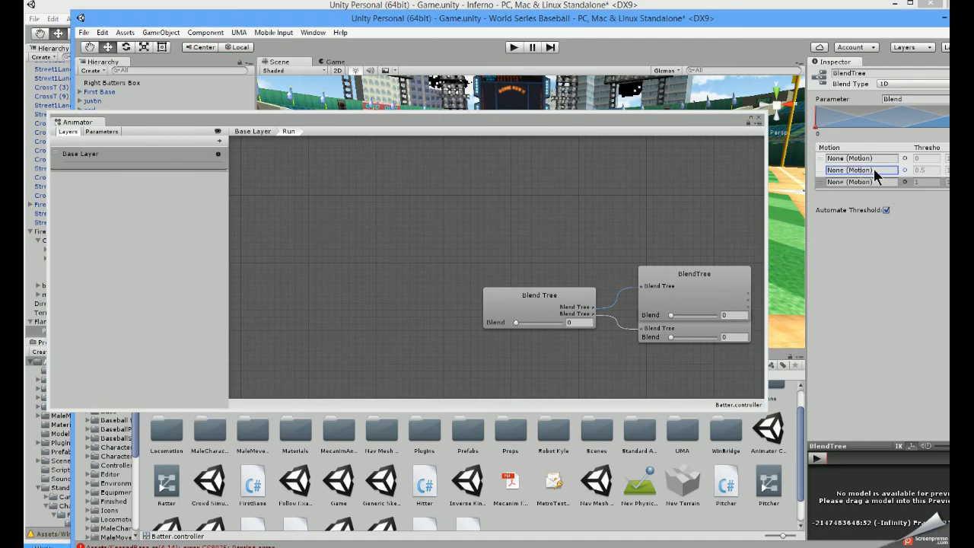
click(933, 169)
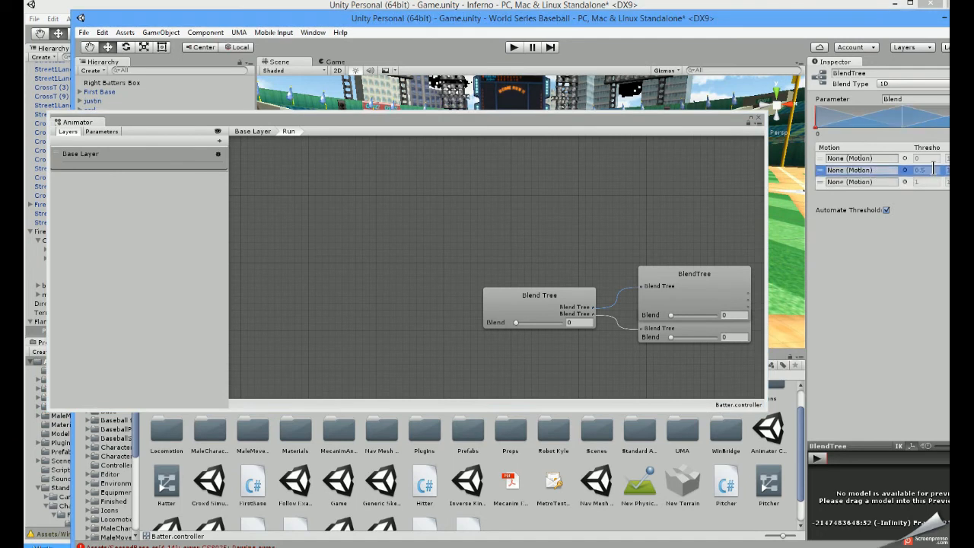
click(886, 210)
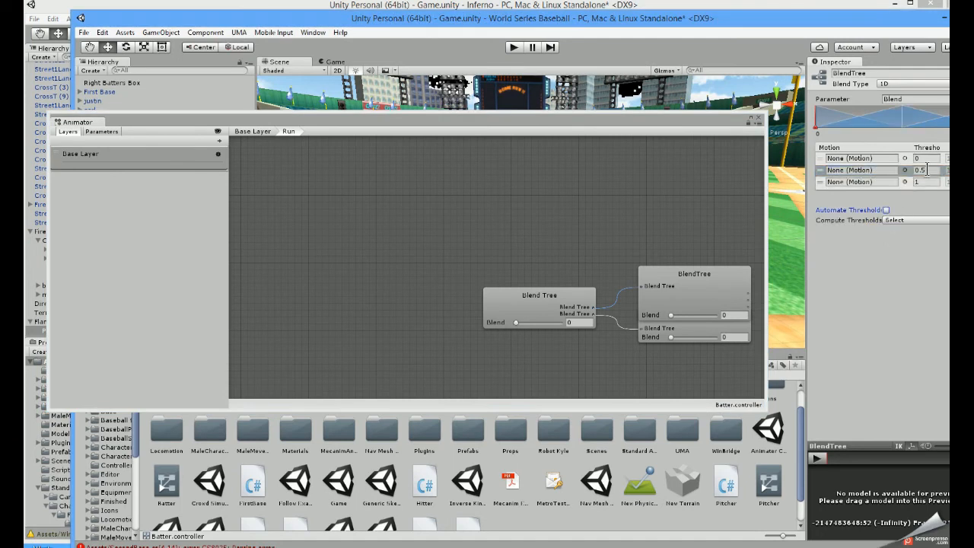
click(927, 168)
click(921, 158)
text(-1)
click(927, 171)
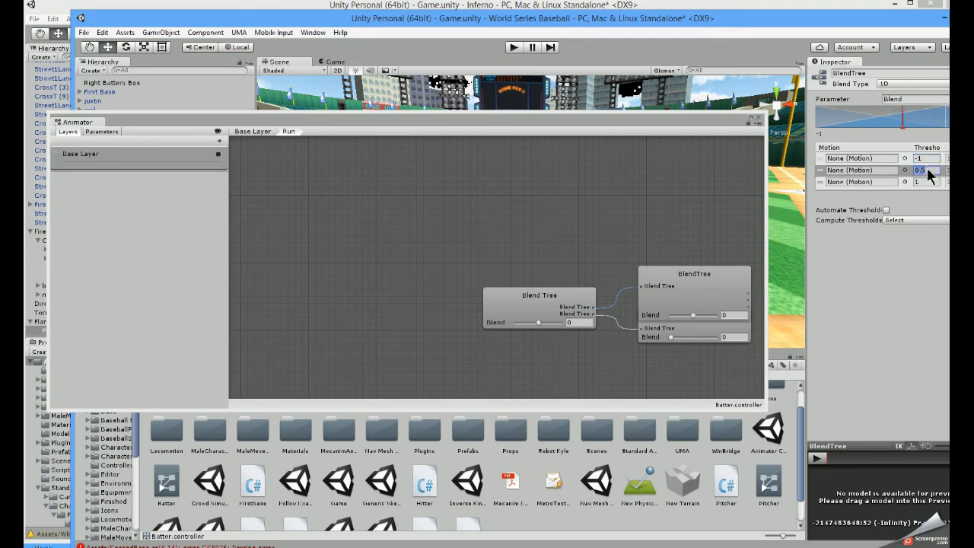
text(0)
click(925, 183)
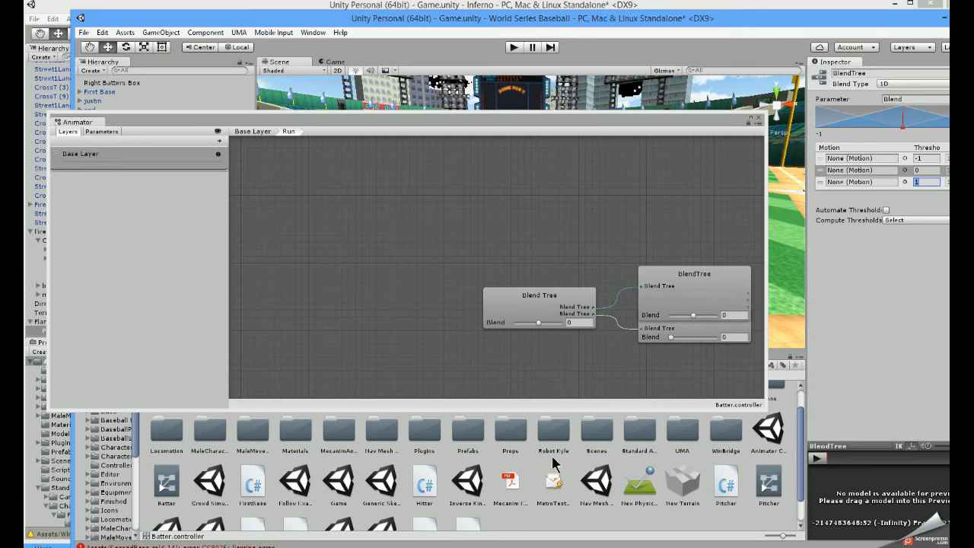
Move the Animator clear of the project files, then open the MaleMovements folder and select the running model's mixamo.com clip
click(522, 124)
drag(522, 125, 536, 82)
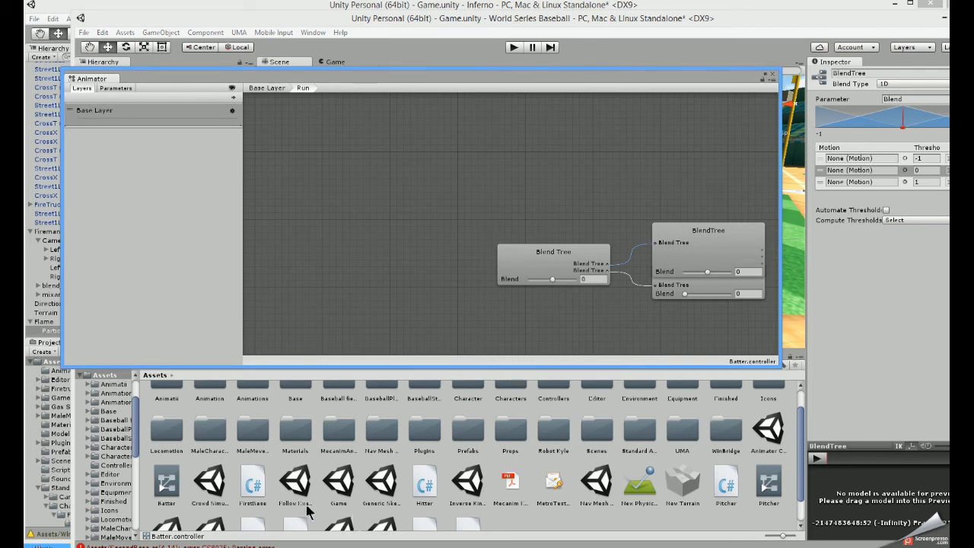
double_click(252, 430)
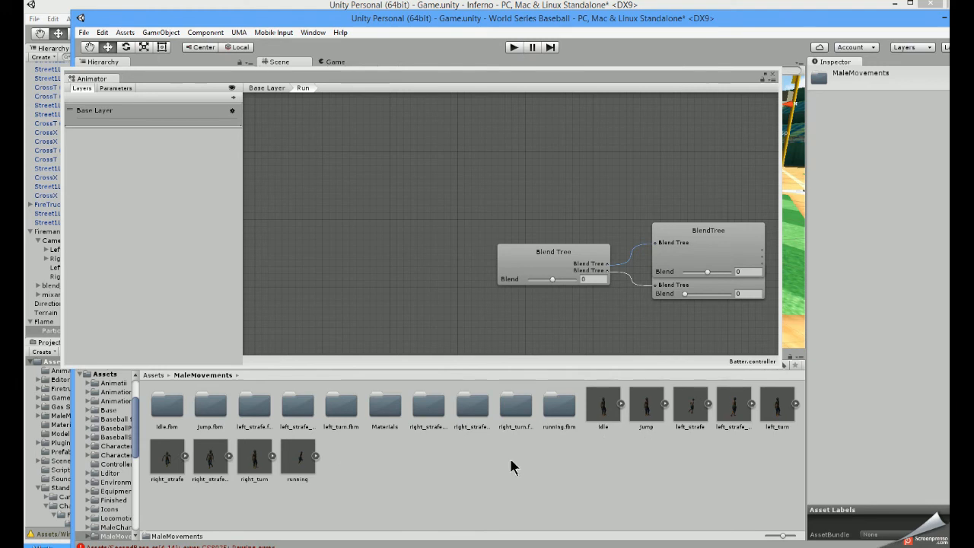
click(316, 456)
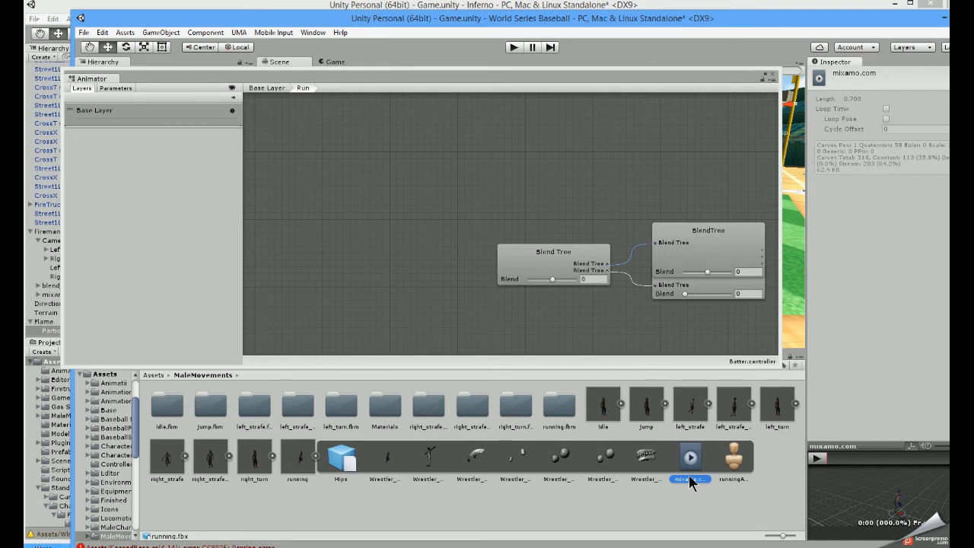
key(r)
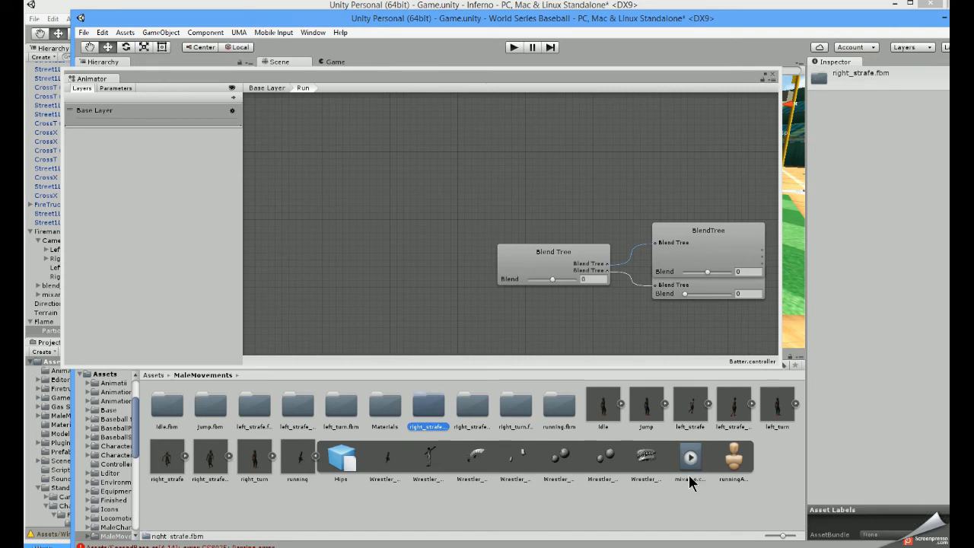
click(690, 479)
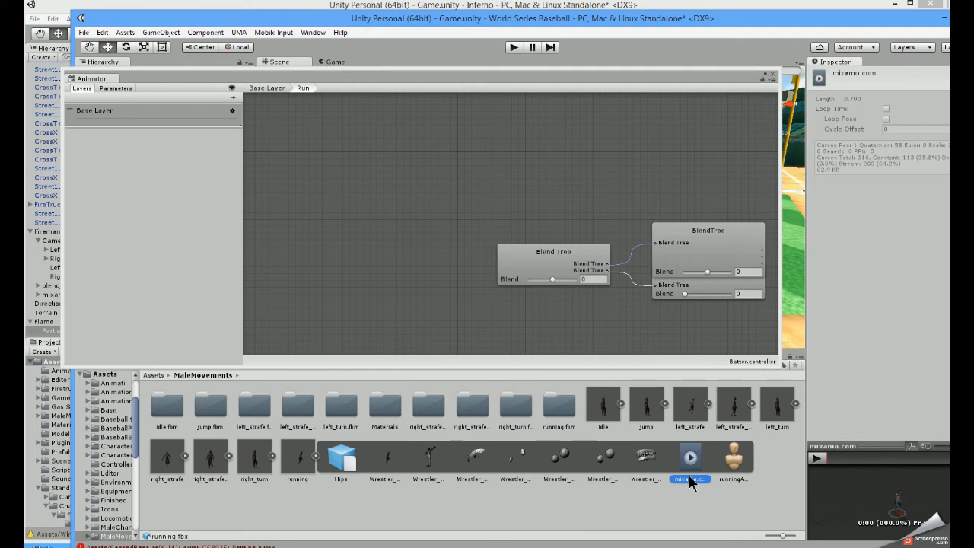
Try to assign the running model's mixamo.com clip to the upper child blend tree
click(711, 262)
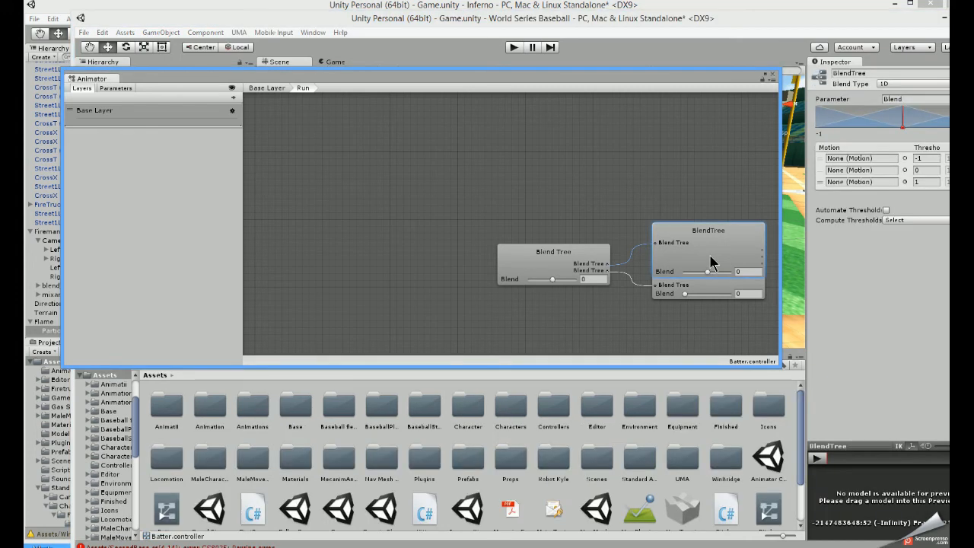
double_click(266, 470)
mouse_move(696, 461)
mouse_down()
mouse_move(703, 439)
mouse_move(693, 461)
mouse_up()
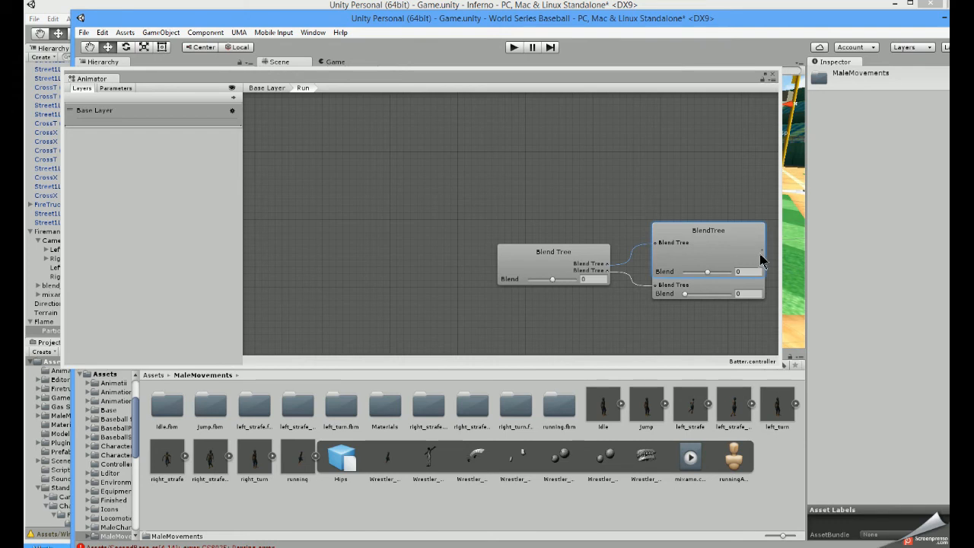
Add a third, empty motion field to the root Blend Tree and close the Animator window
click(755, 293)
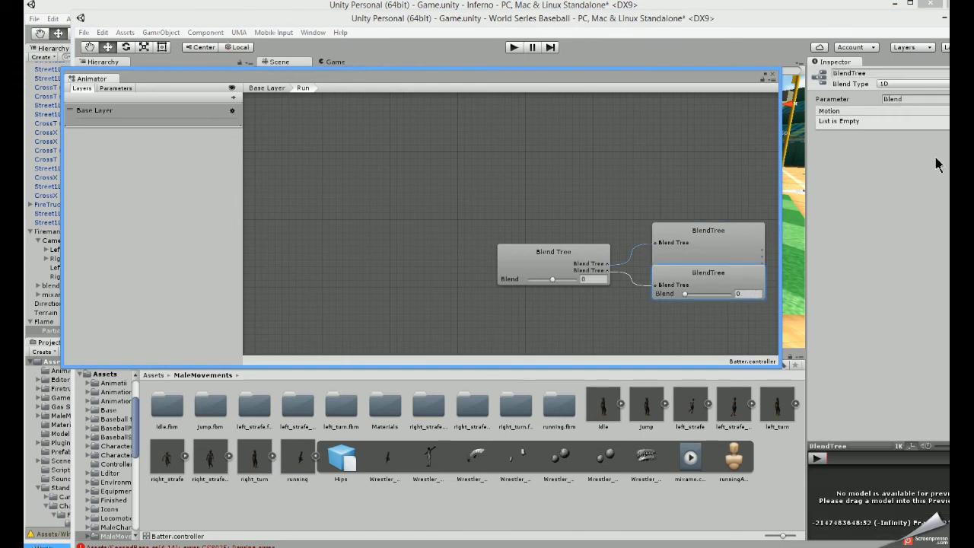
click(960, 131)
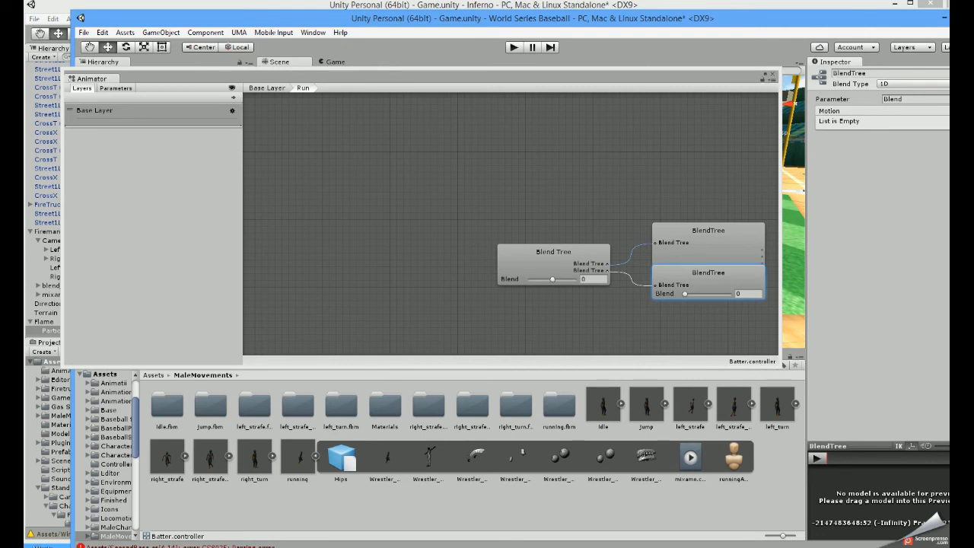
click(567, 259)
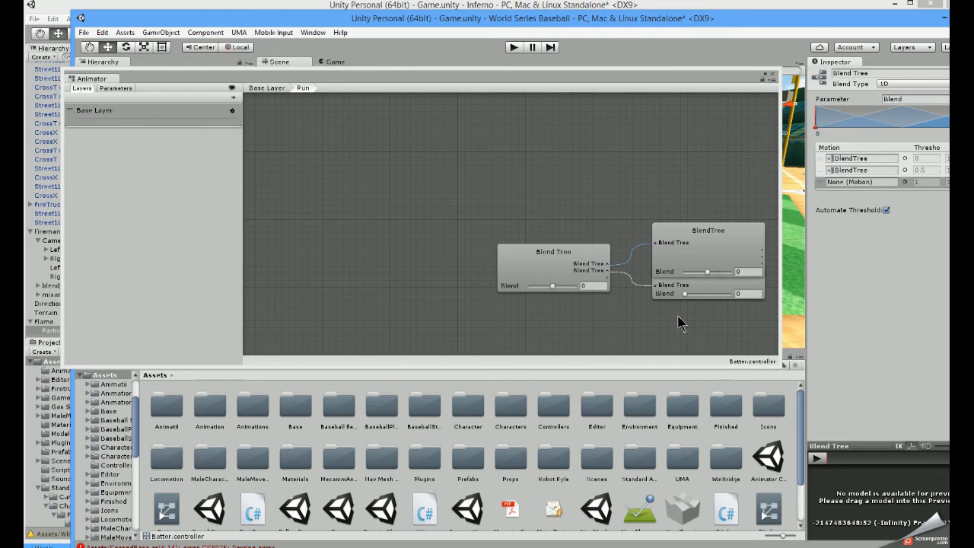
click(773, 76)
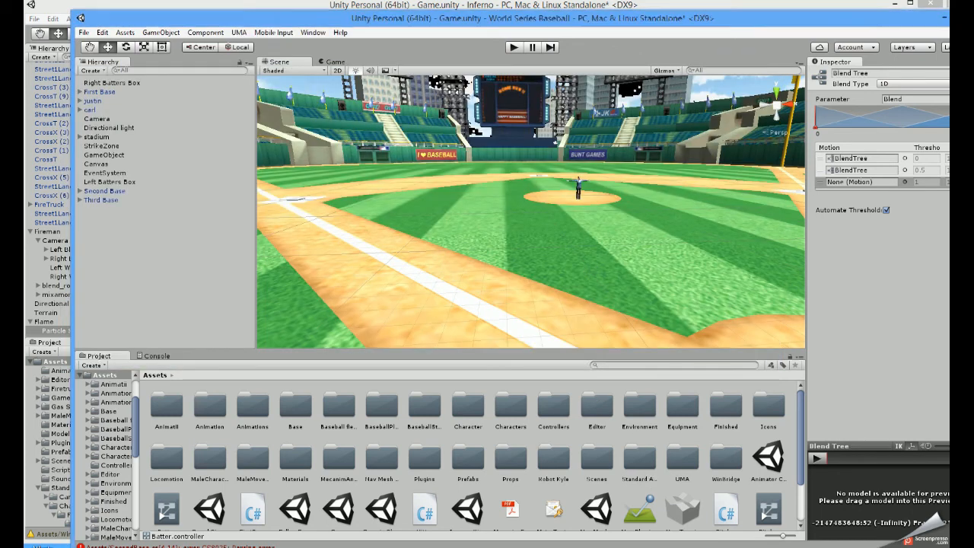
Switch to MonoDevelop, review the Pitcher.cs code, and quit the editor while saving Pitcher.cs and Hitter.cs
click(625, 546)
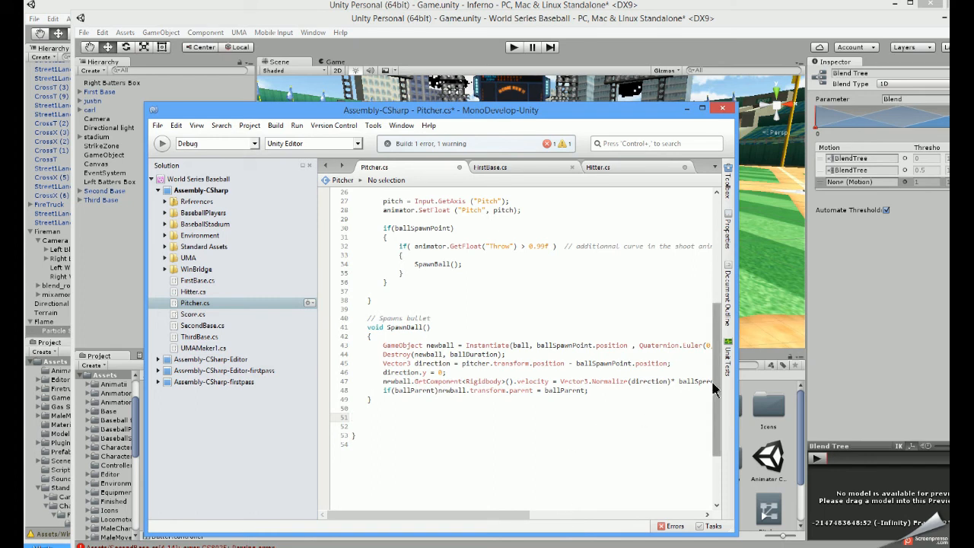
drag(714, 388, 717, 352)
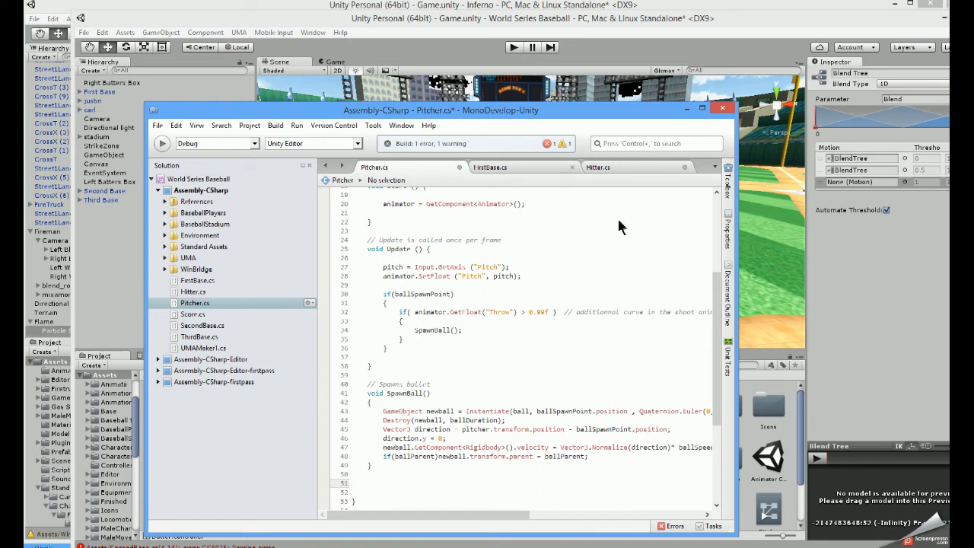
drag(713, 308, 720, 246)
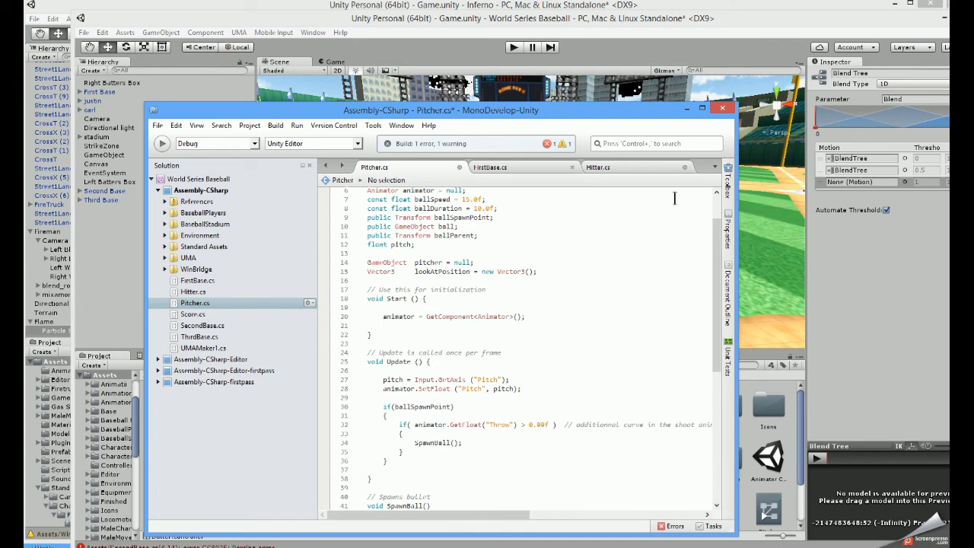
click(723, 110)
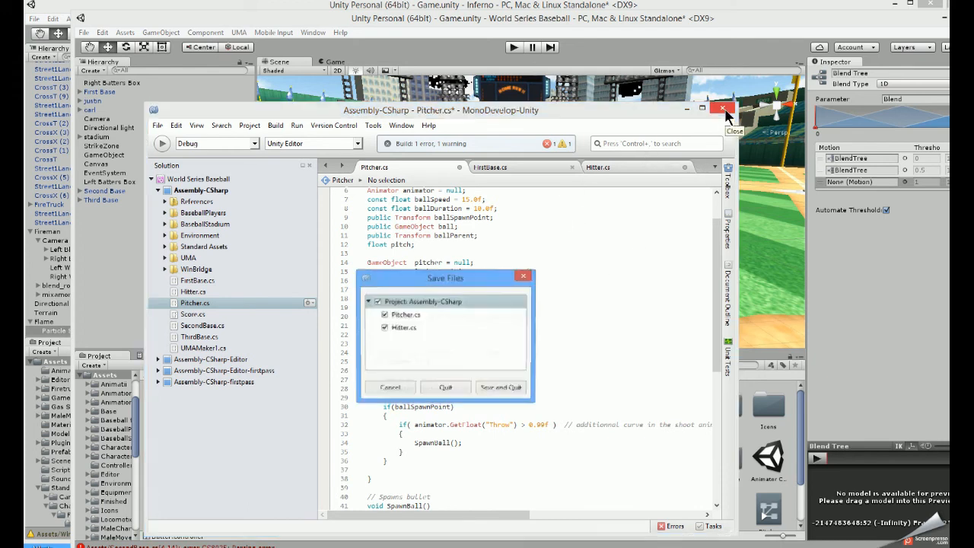
click(498, 388)
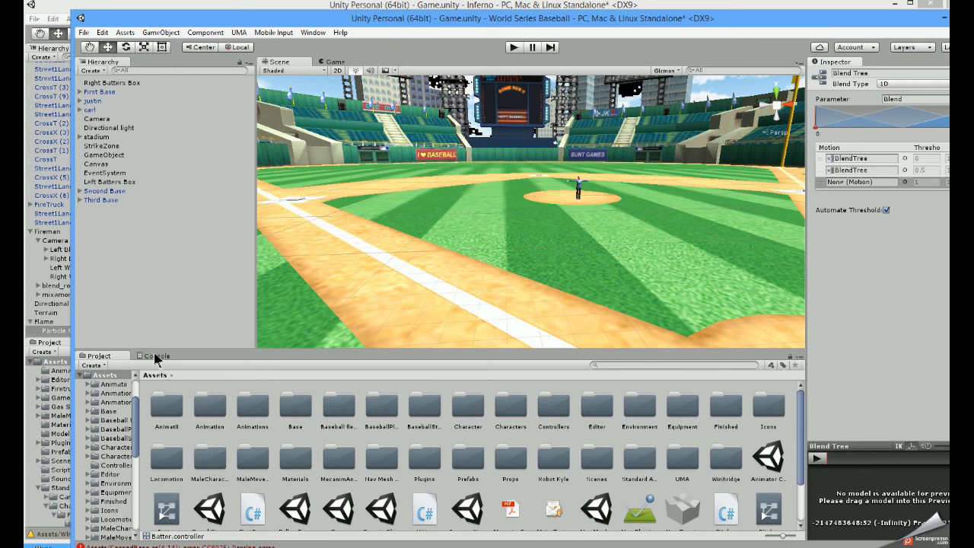
Show the Console messages and select the parsing error reported for SecondBase.cs
click(156, 355)
click(167, 478)
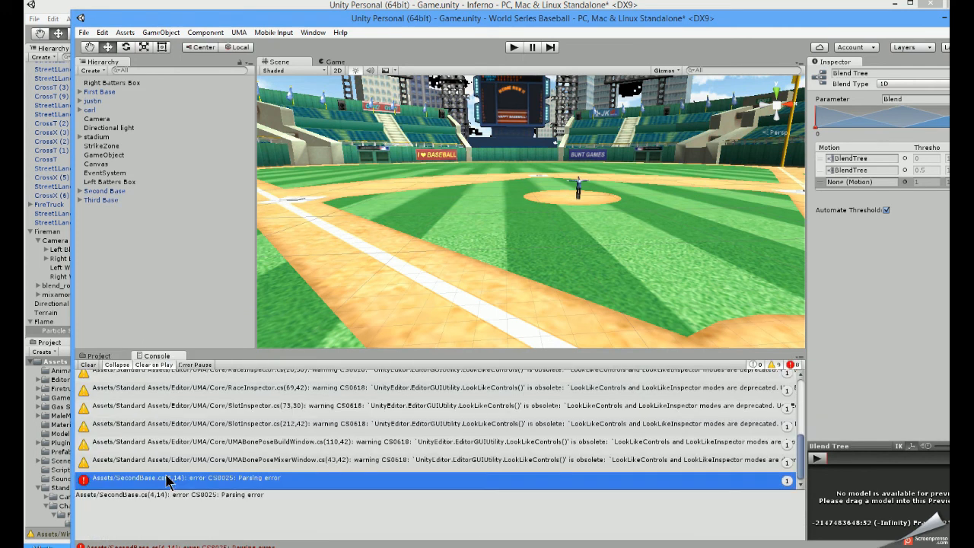
Select the Second Base object, open the SecondBase.cs parsing error in the script editor, and look through the other Console messages
click(123, 191)
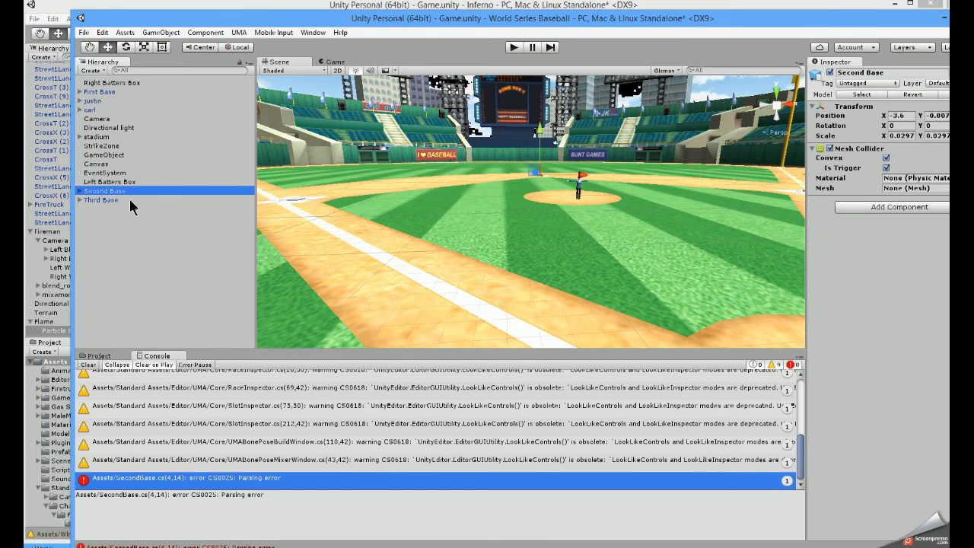
click(178, 479)
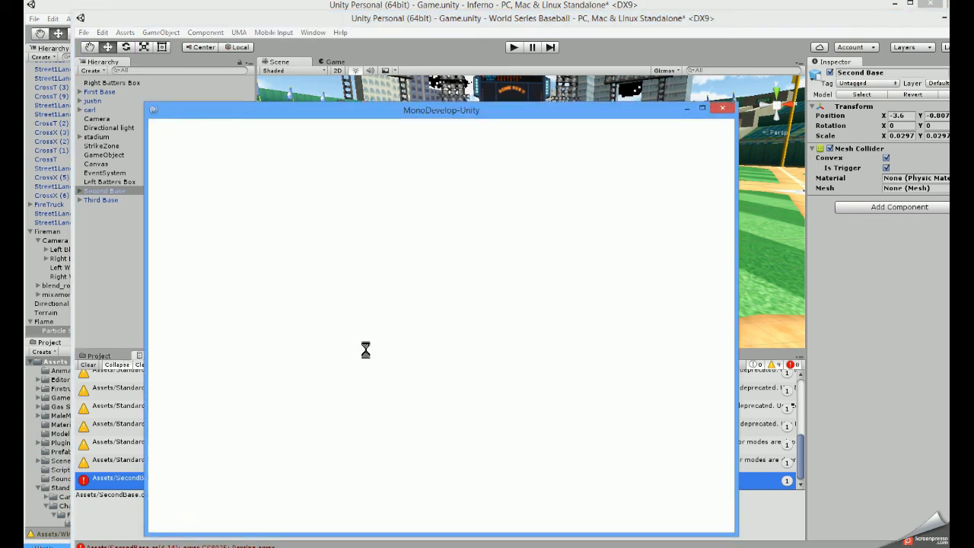
click(802, 435)
drag(802, 439, 809, 384)
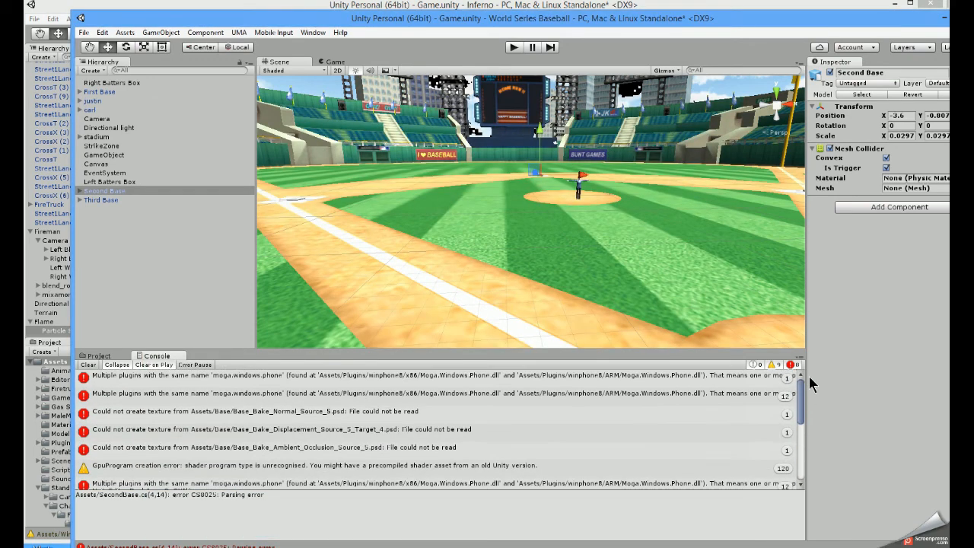
click(347, 435)
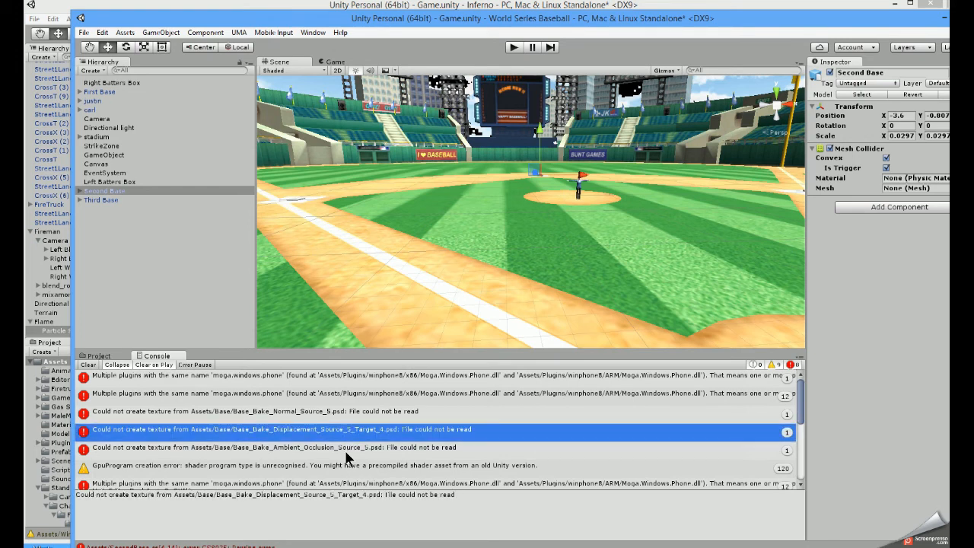
scroll(347, 456, down, 3)
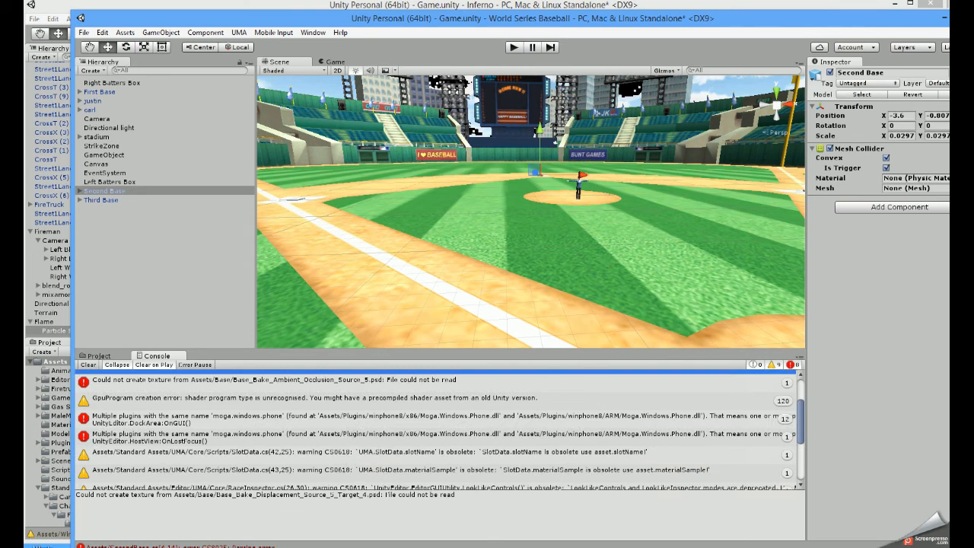
Switch to MonoDevelop and review the code in FirstBase.cs and the Update method in Hitter.cs
key(alt+Tab)
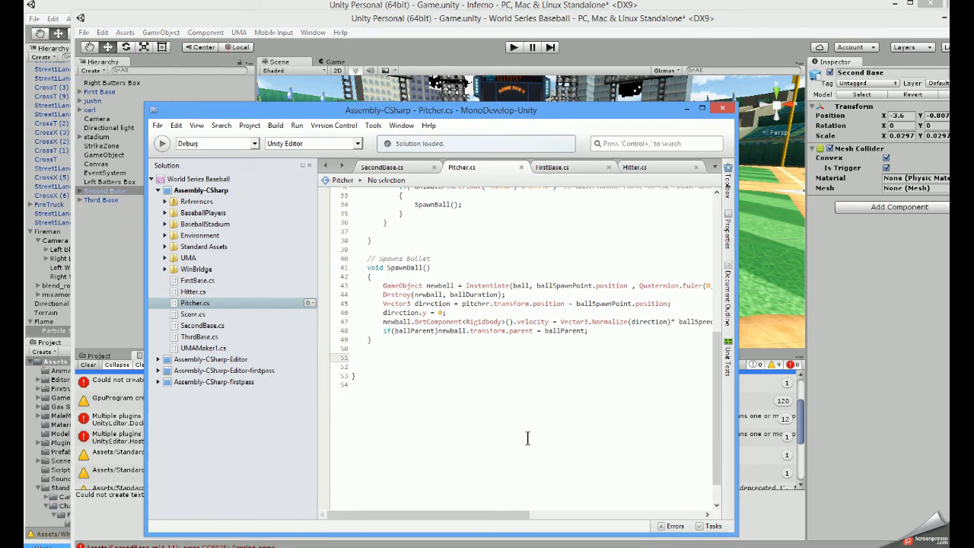
click(575, 170)
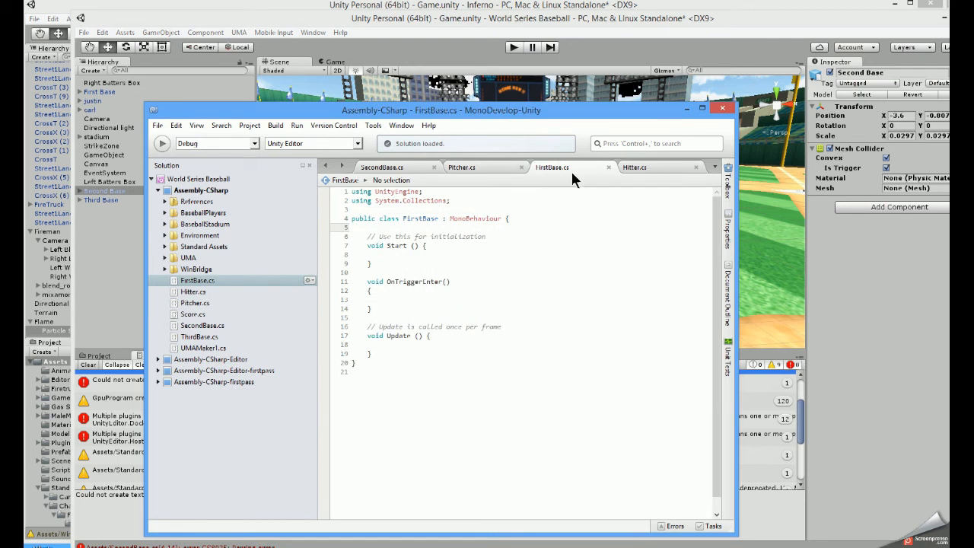
click(628, 166)
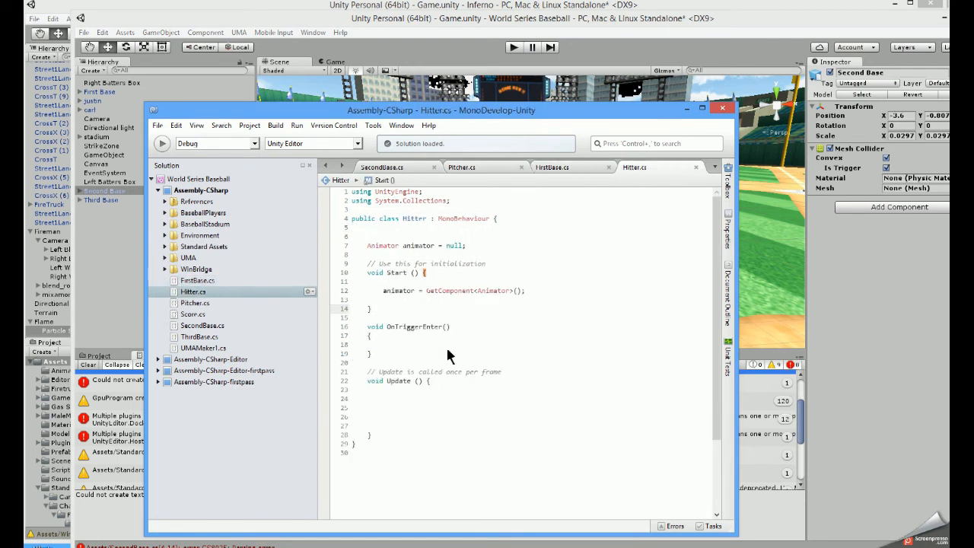
click(393, 407)
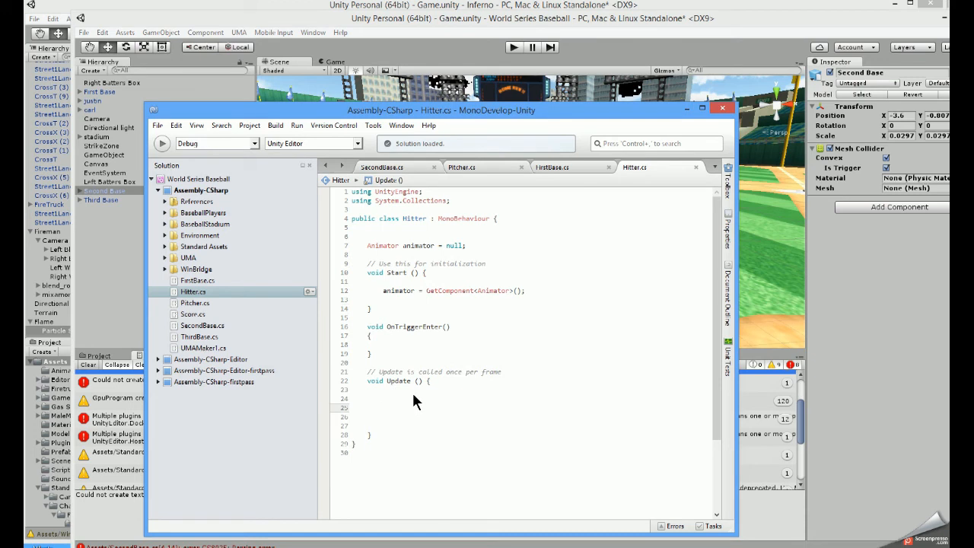
Rename the class in SecondBase.cs to SecondBase and build the whole solution
click(415, 165)
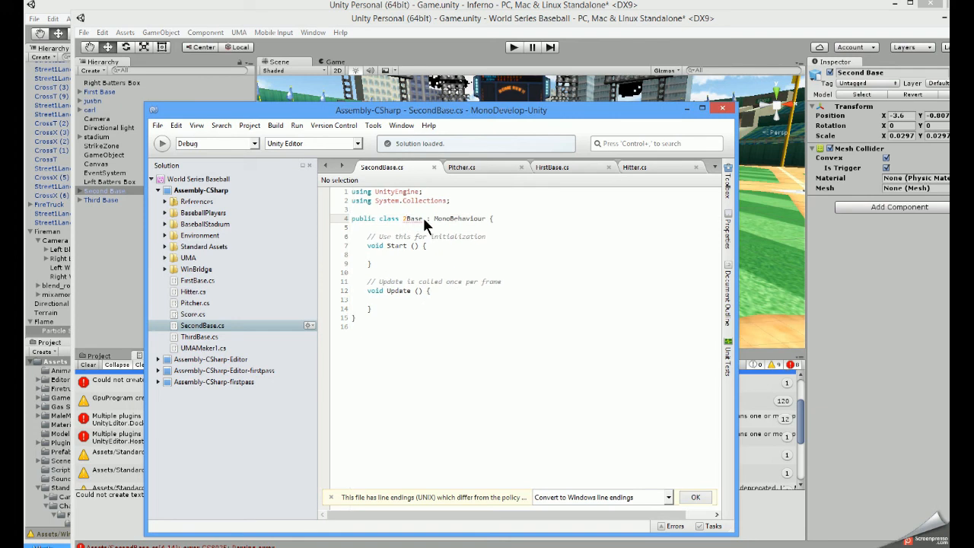
key(BackSpace)
text(Second)
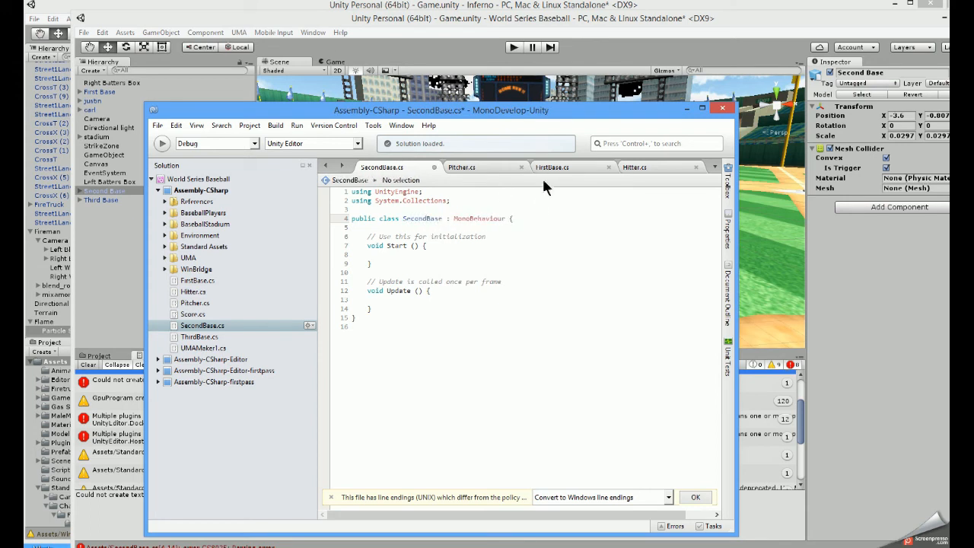
click(276, 126)
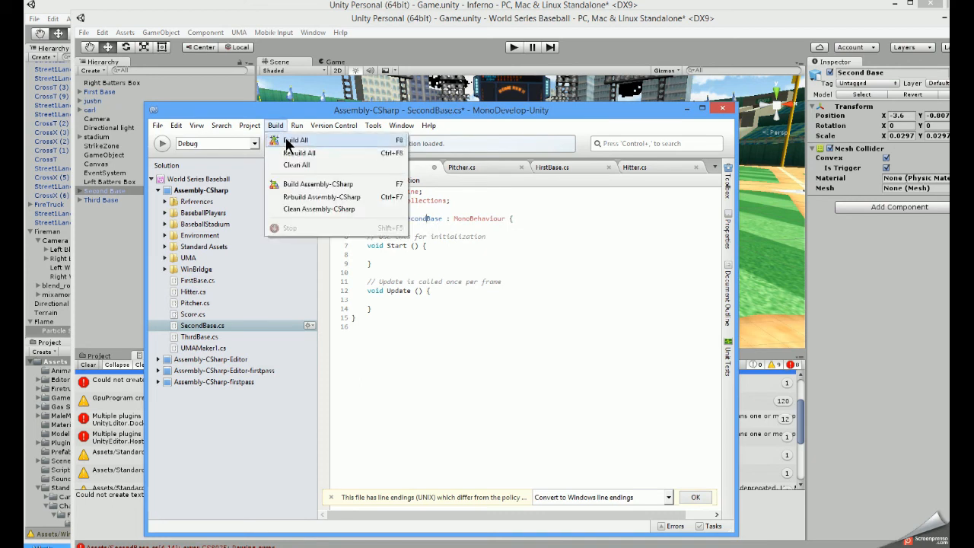
click(293, 137)
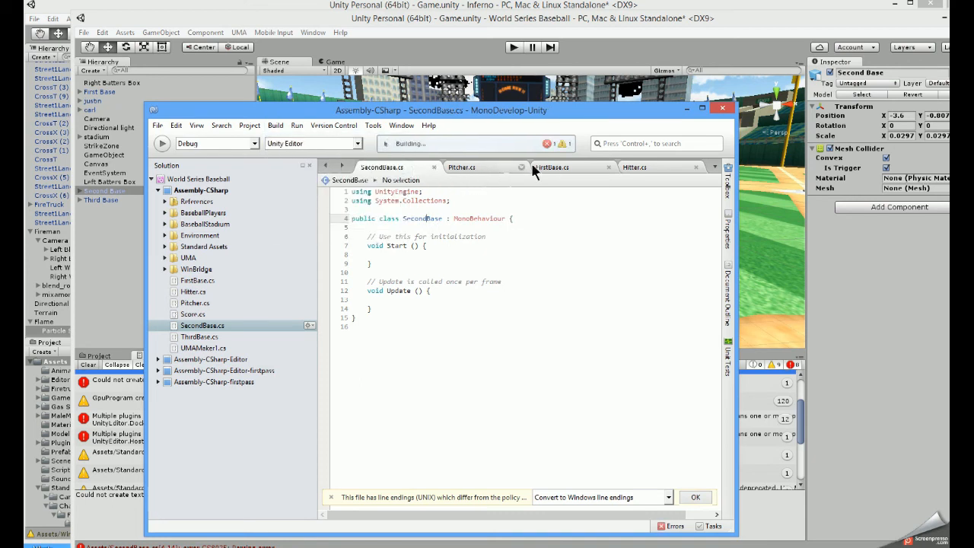
Check FirstBase.cs and Hitter.cs, and examine the Start and Update methods in Pitcher.cs
click(570, 169)
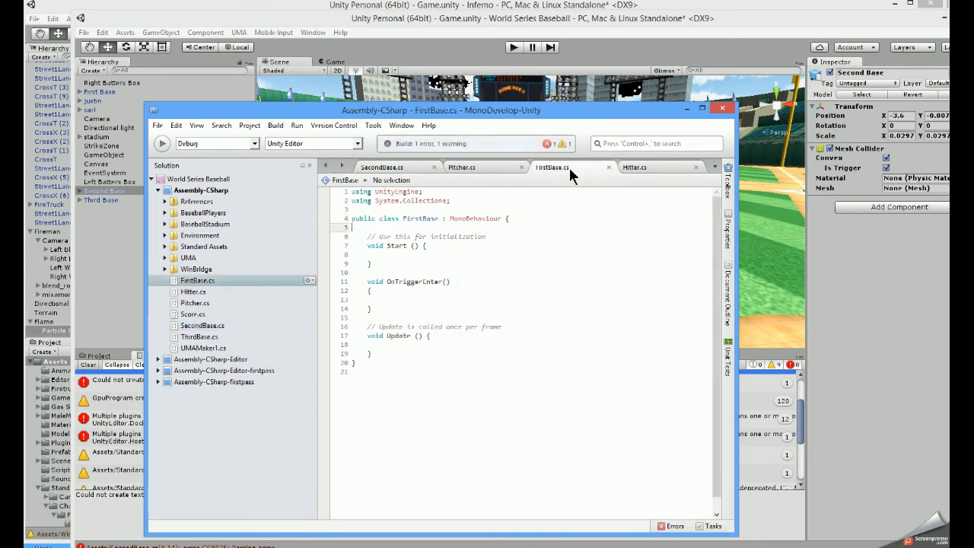
click(617, 173)
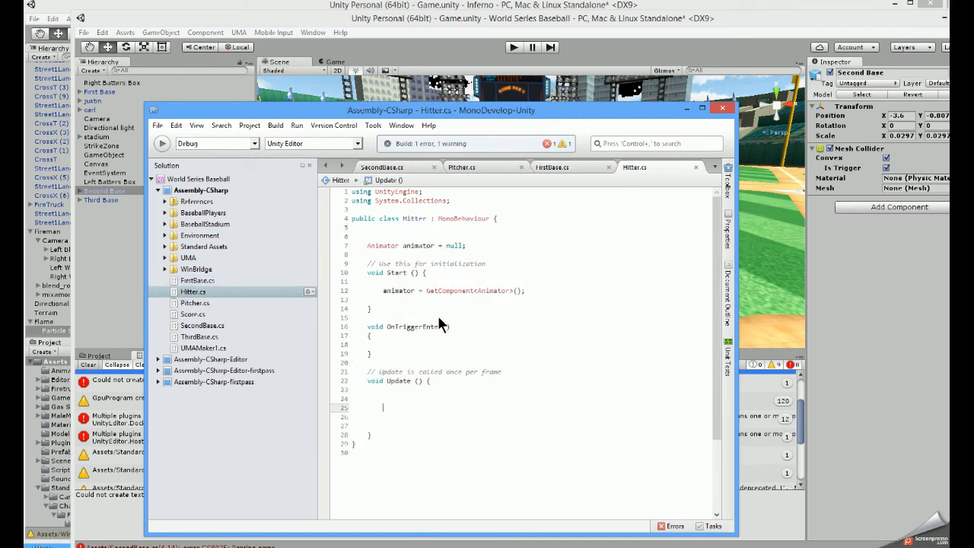
click(482, 163)
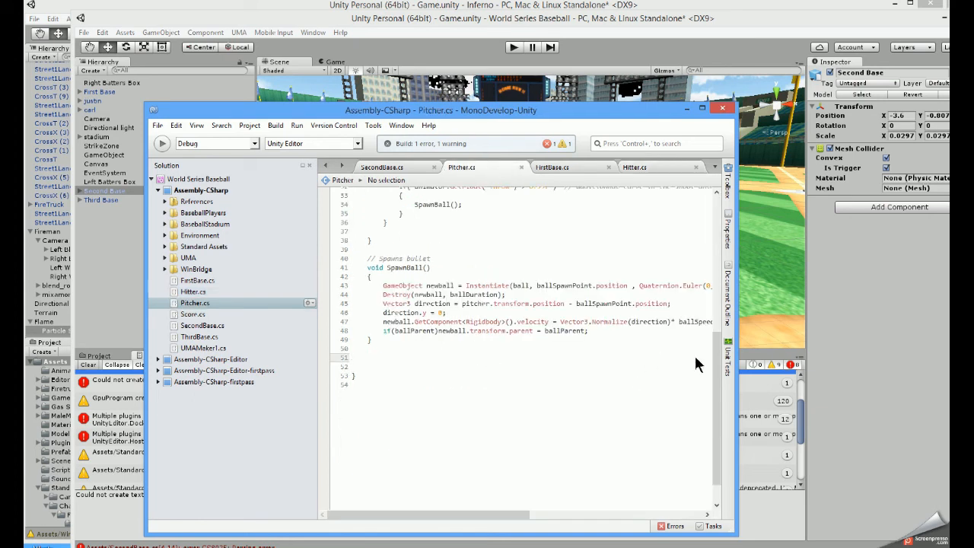
drag(721, 363, 715, 285)
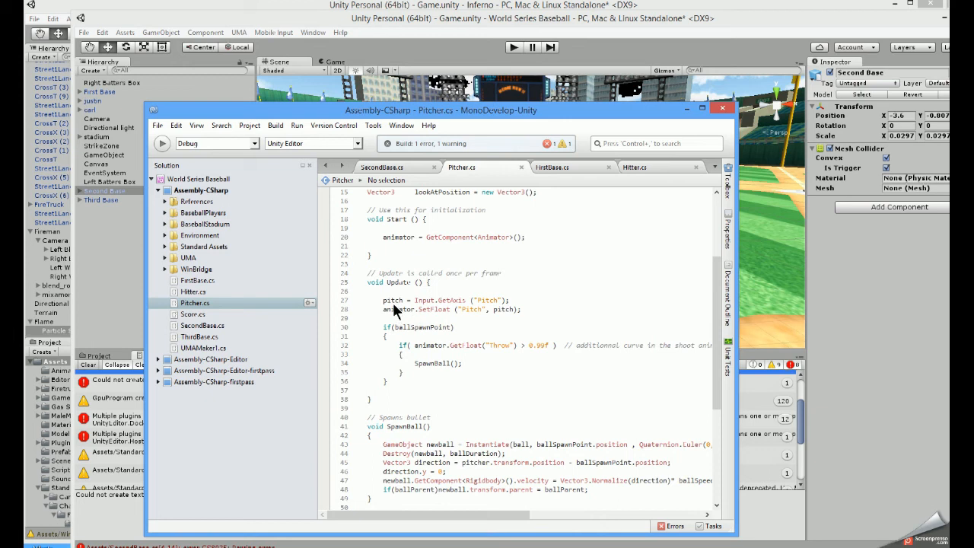
Add blank lines above the Animator declaration in Hitter.cs and declare a float variable named hit there
click(635, 167)
click(488, 236)
key(Return)
key(Return)
key(Return)
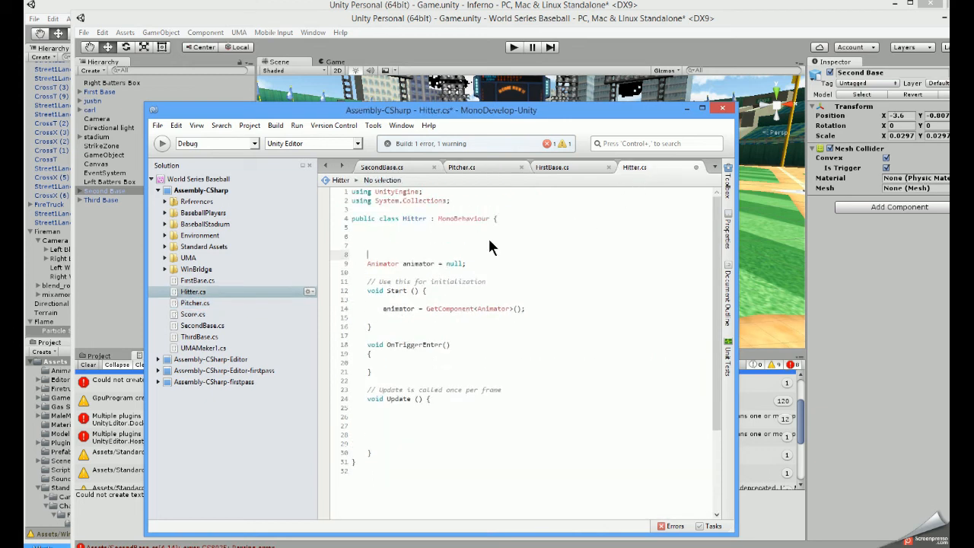
click(401, 245)
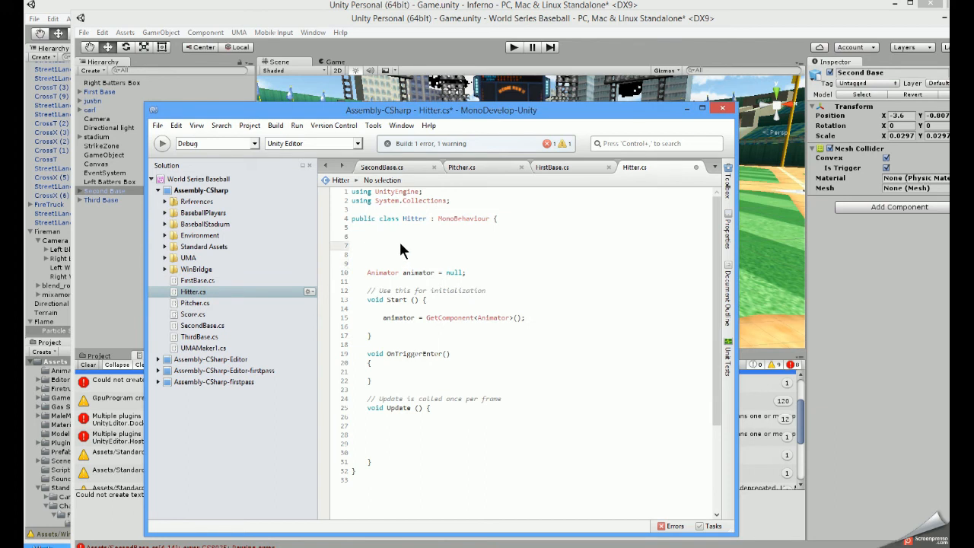
text(hit)
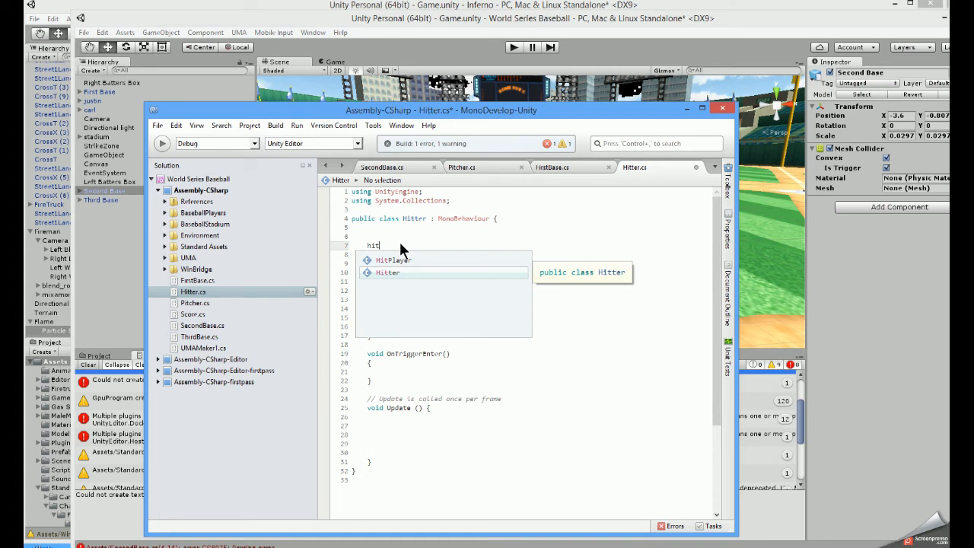
key(BackSpace)
key(BackSpace)
key(BackSpace)
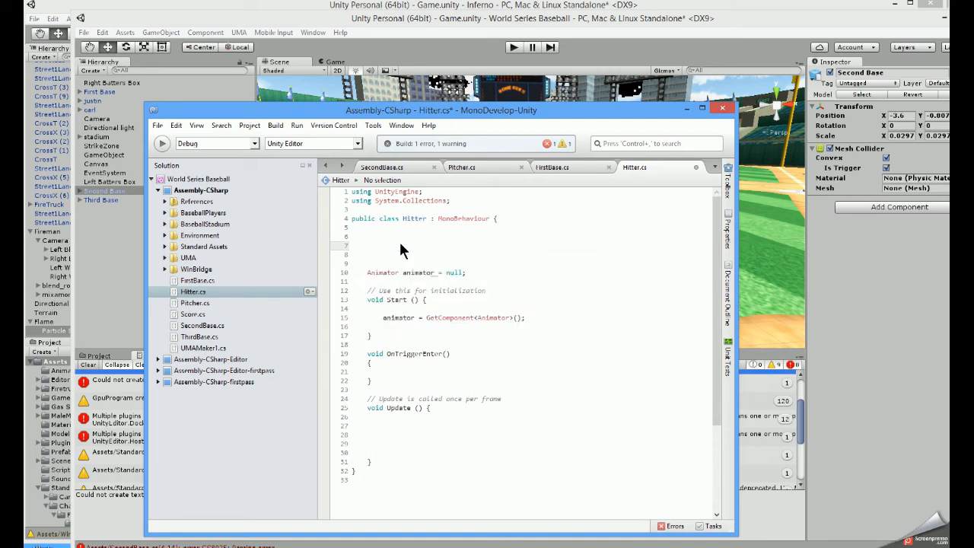
text(float hit)
key(Return)
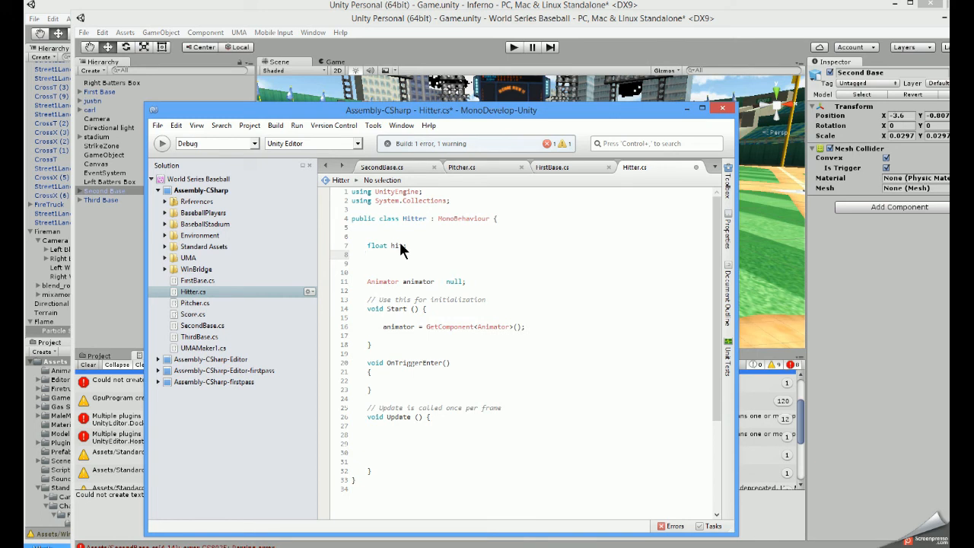
Rename the hit variable to swing and declare a float variable named run beneath it
text(float ri)
click(401, 247)
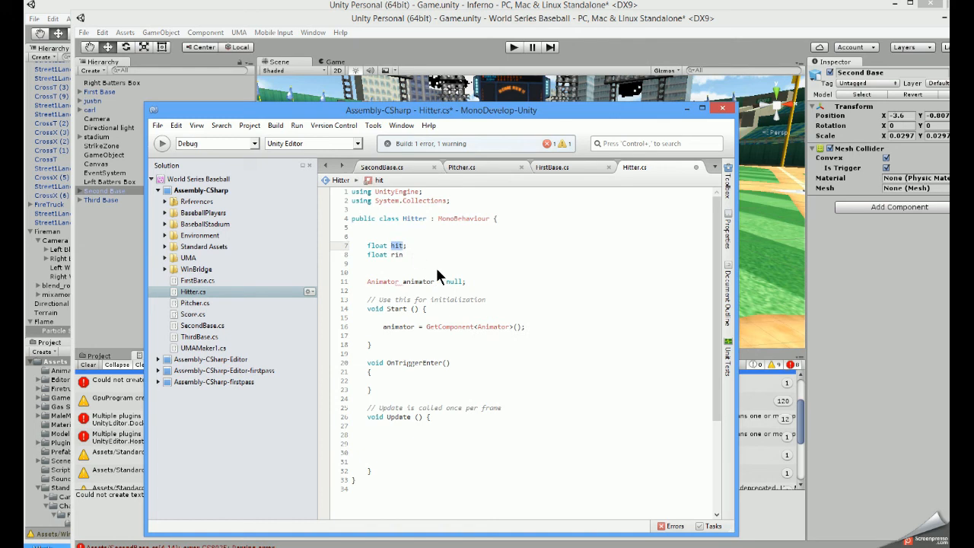
text(swing)
click(398, 253)
key(BackSpace)
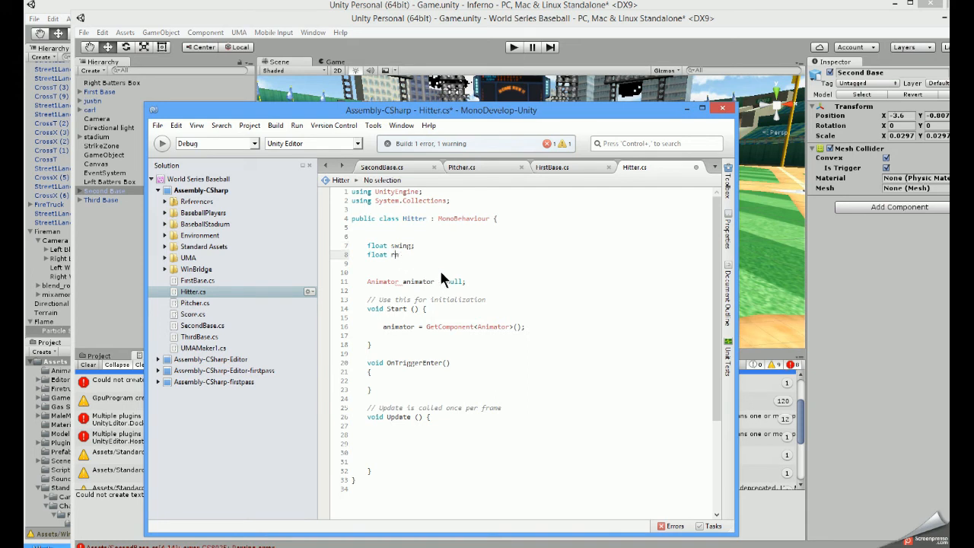
text(un;)
key(Return)
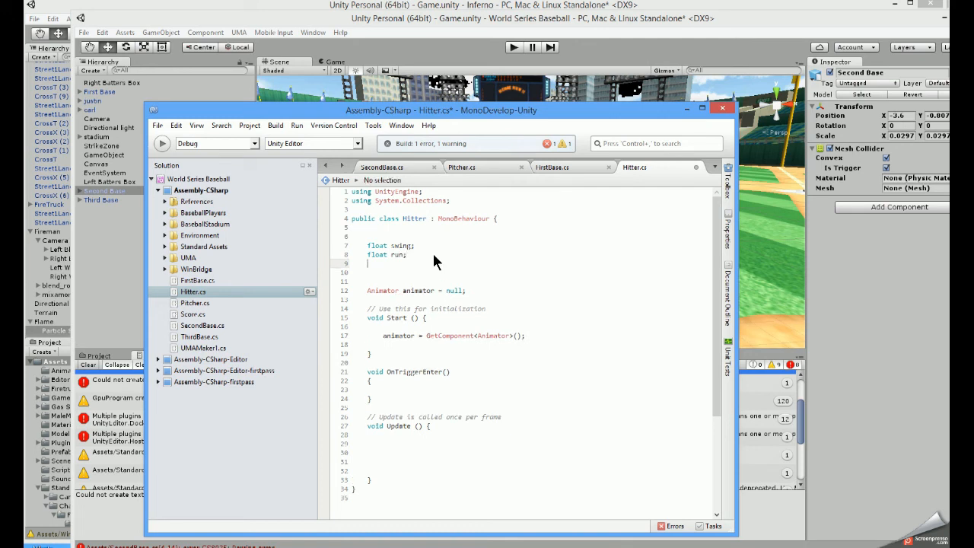
Declare two more float variables named left and right below run in the Hitter class
text(fo)
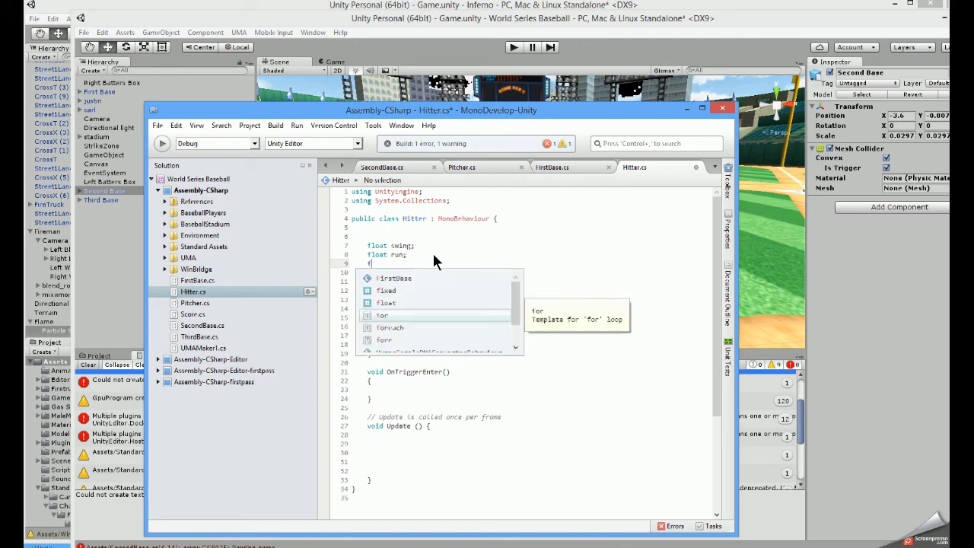
key(BackSpace)
text(loat)
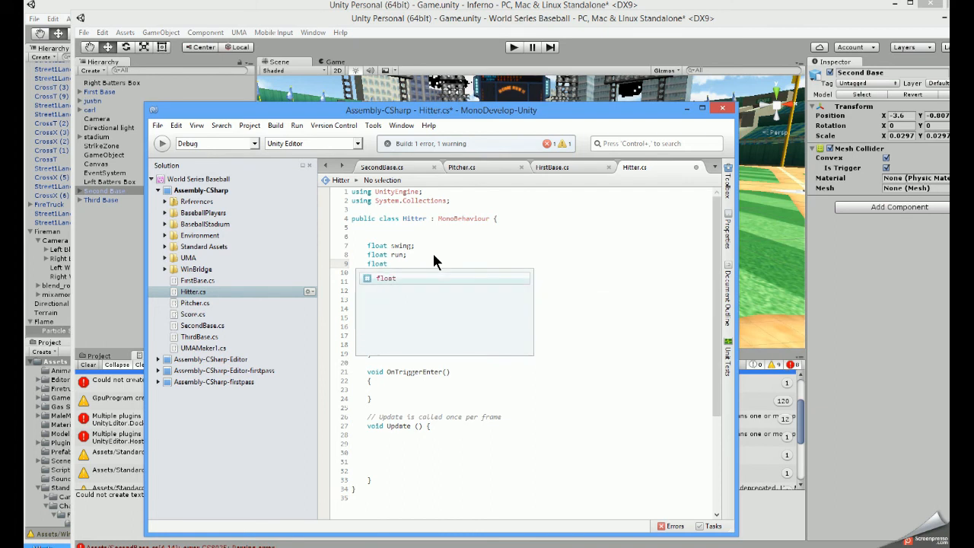
key(Escape)
text(turn;)
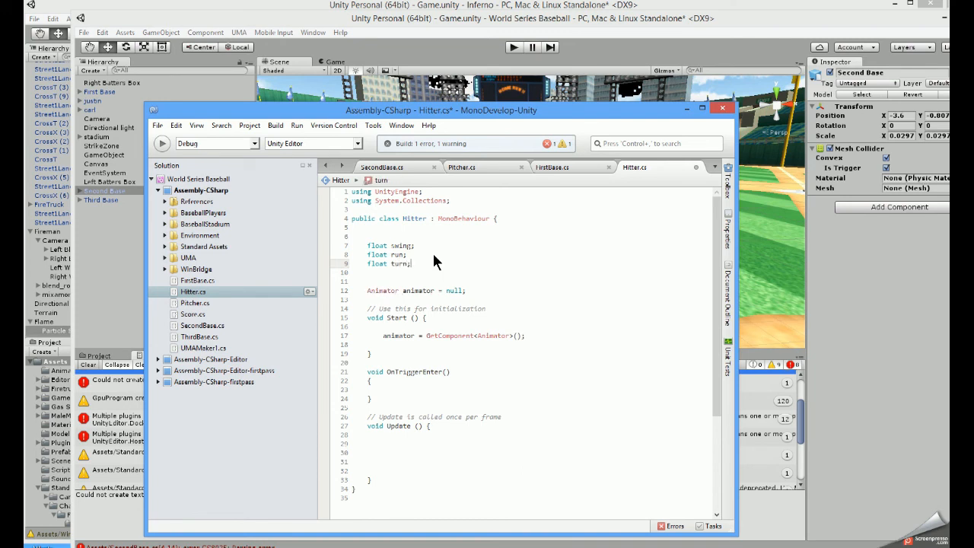
key(BackSpace)
key(BackSpace)
text(left;)
key(Return)
text(f)
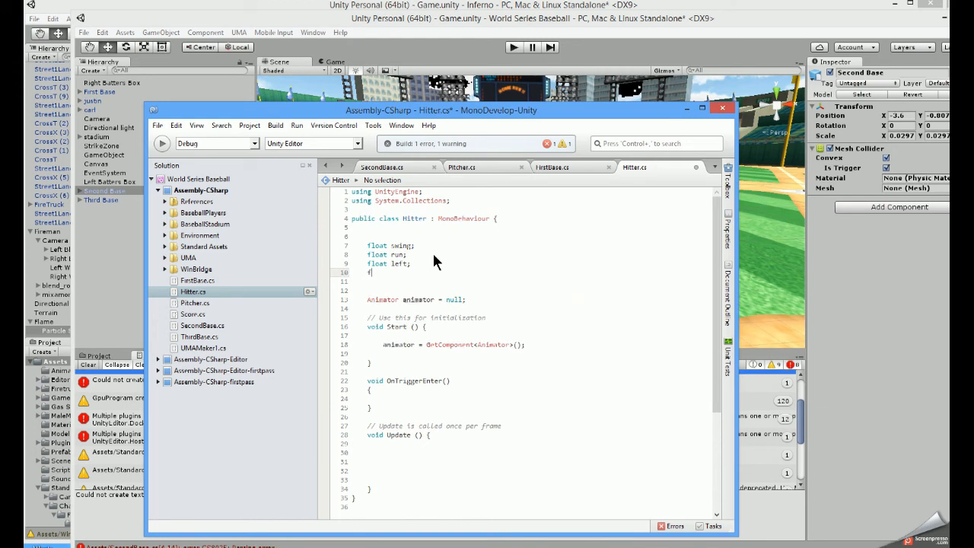
text(loat right;)
Begin an assignment to swing in the Update method of Hitter.cs and check how Pitcher.cs assigns pitch
click(425, 453)
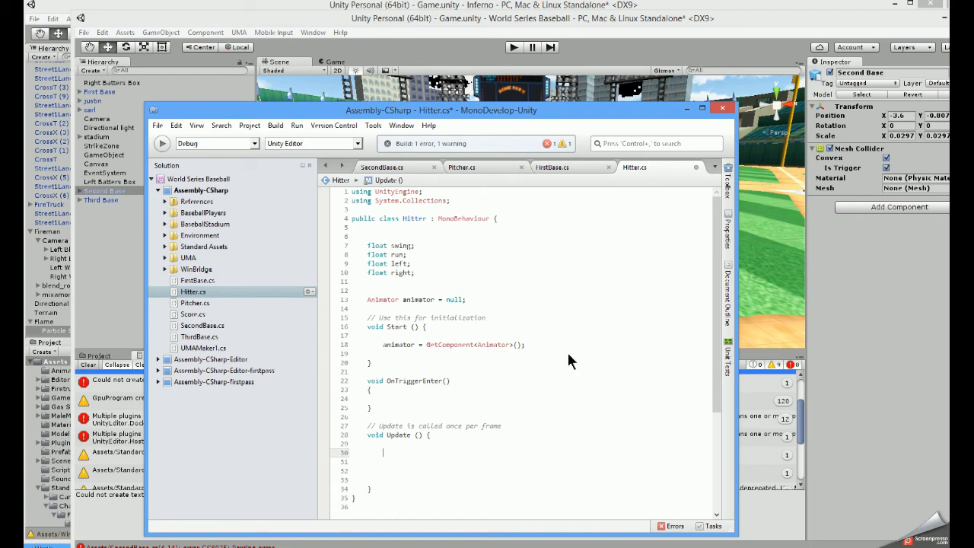
text(swing)
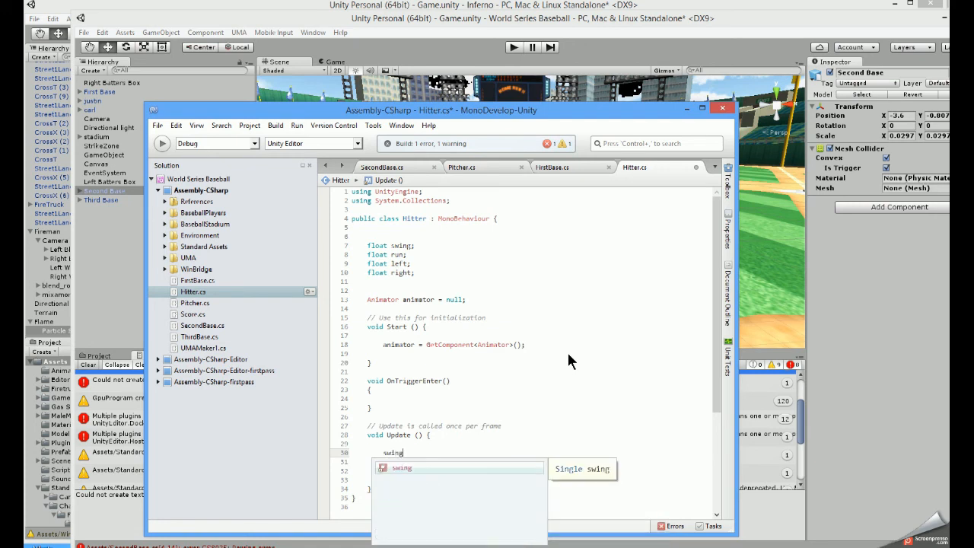
text( = )
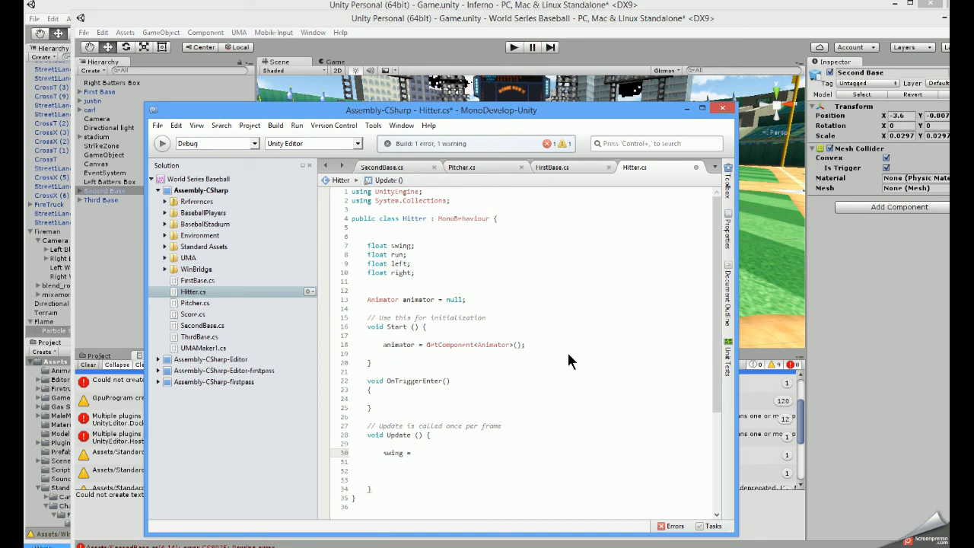
text(ge)
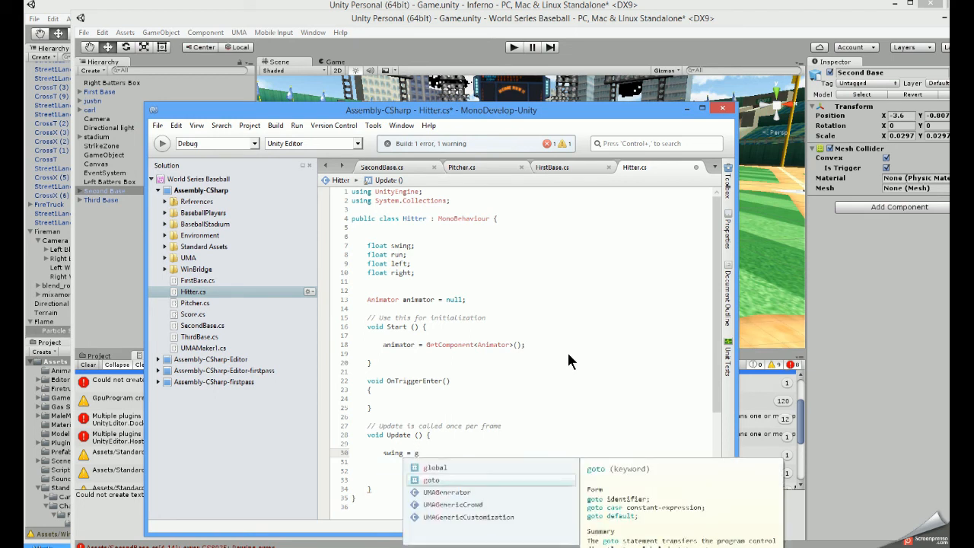
key(BackSpace)
key(BackSpace)
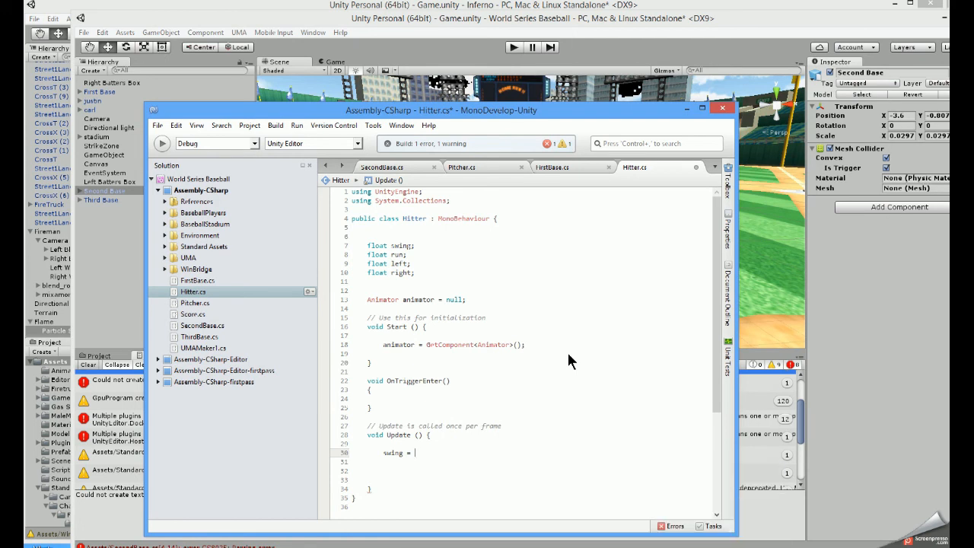
click(463, 167)
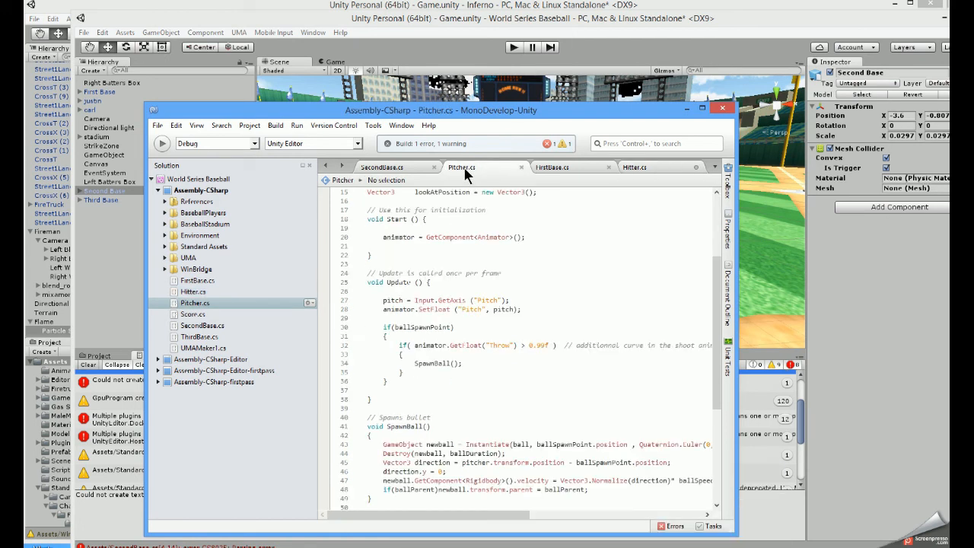
click(634, 169)
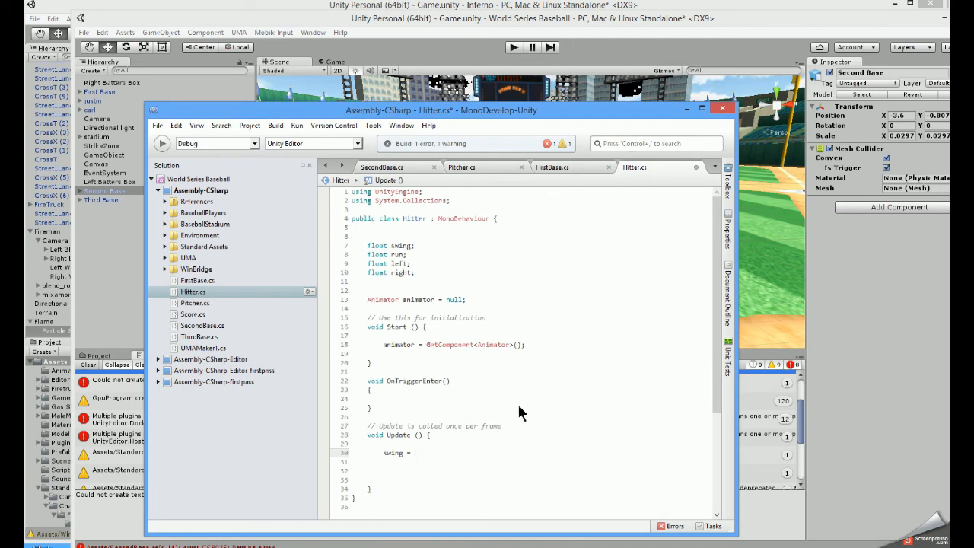
text(Input)
key(BackSpace)
text(.)
key(BackSpace)
key(BackSpace)
key(BackSpace)
key(BackSpace)
key(BackSpace)
key(BackSpace)
key(BackSpace)
key(BackSpace)
key(BackSpace)
key(BackSpace)
key(BackSpace)
text(inp)
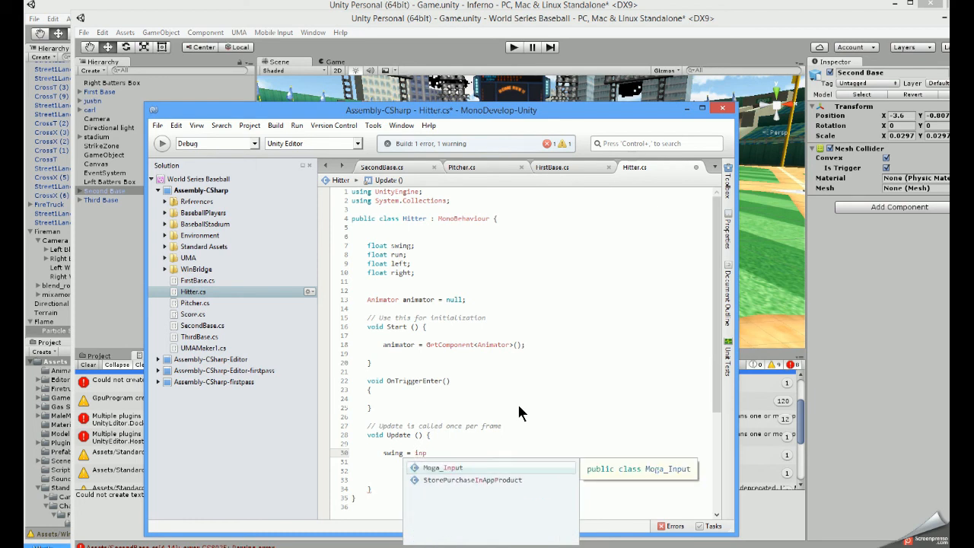
Copy the line pitch = Input.GetAxis ("Pitch"); from Pitcher.cs and paste it after "swing =" in Hitter.cs, replacing the partial word
click(469, 164)
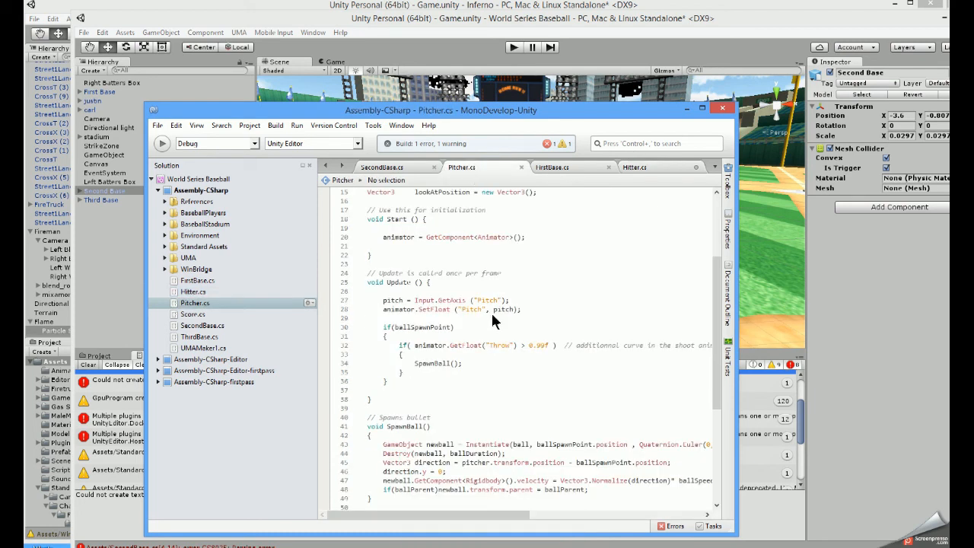
drag(508, 301, 385, 305)
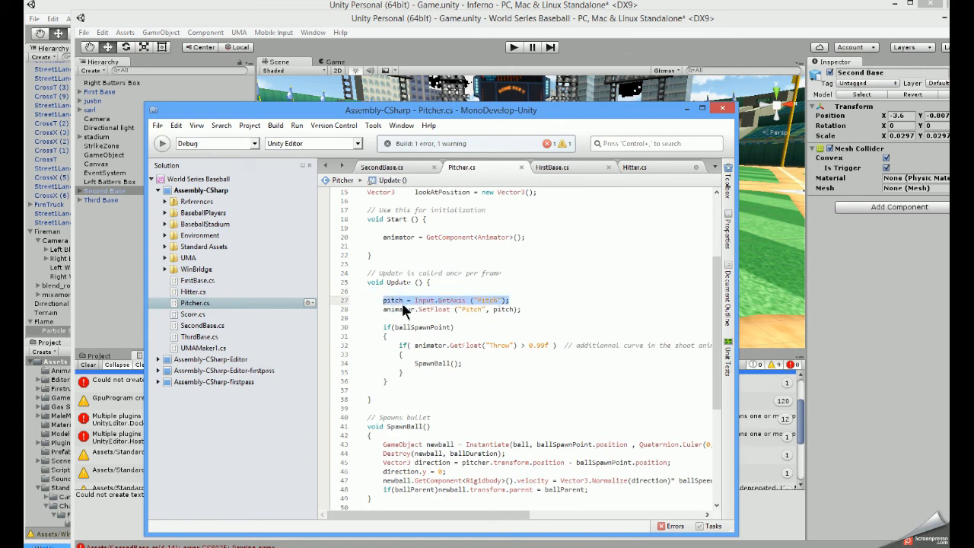
right_click(409, 302)
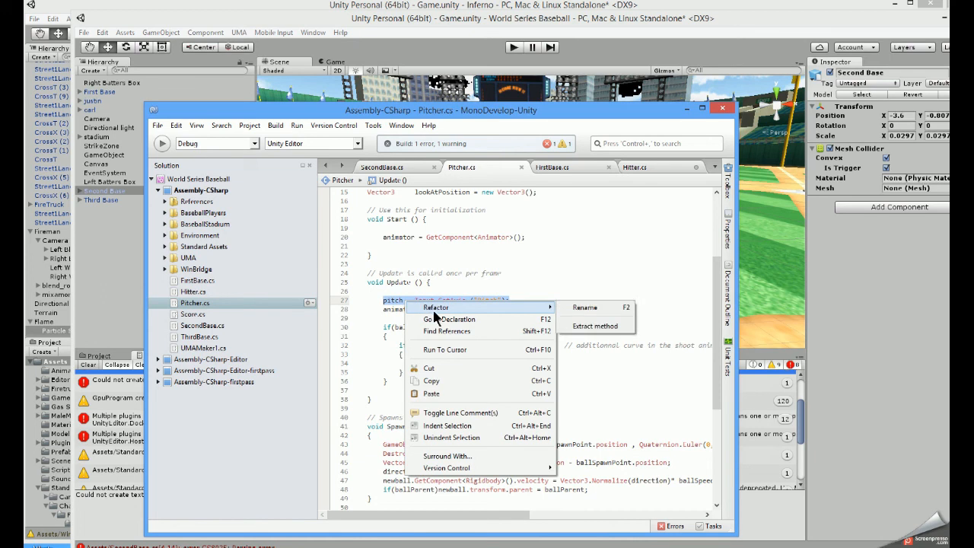
click(454, 389)
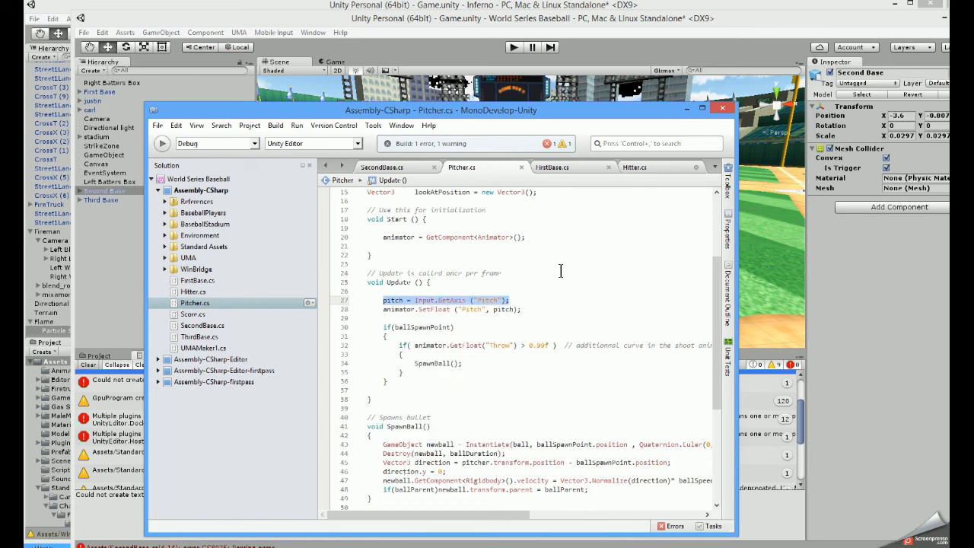
click(634, 168)
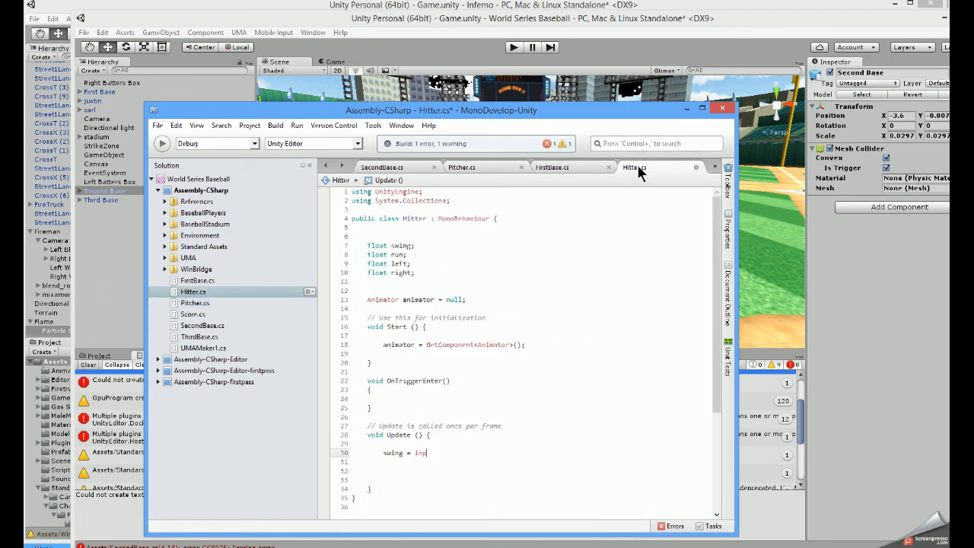
double_click(420, 454)
double_click(421, 453)
right_click(425, 452)
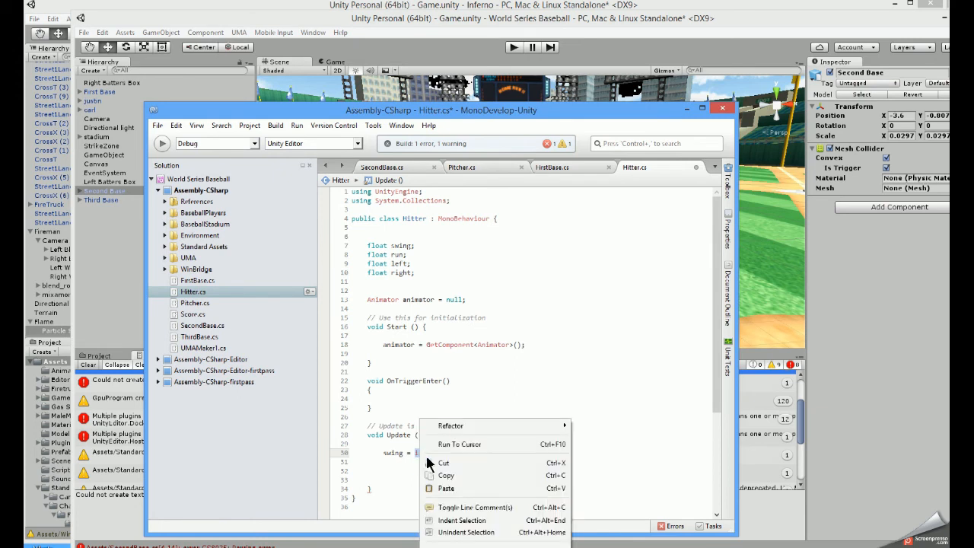
click(451, 486)
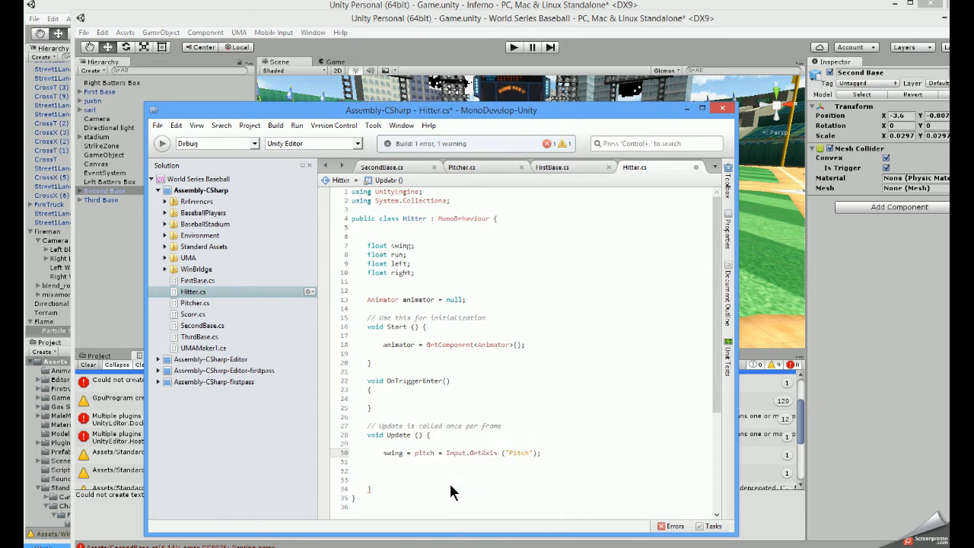
Change the axis name in the pasted Input.GetAxis call to "Swing"
double_click(511, 452)
text(Swing)
click(559, 459)
Copy the line animator.SetFloat ("Pitch", pitch); from Pitcher.cs and paste it below the swing assignment in Hitter.cs
click(500, 167)
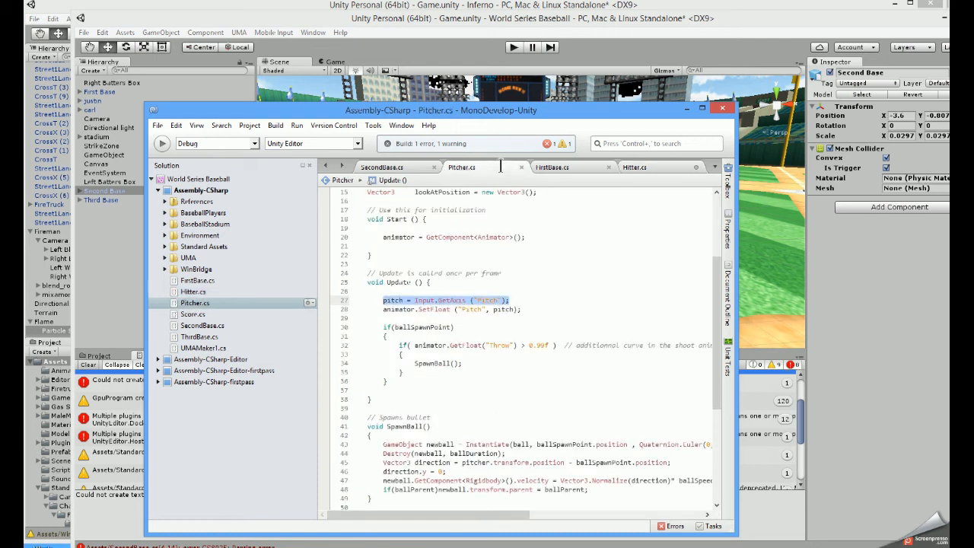
click(529, 316)
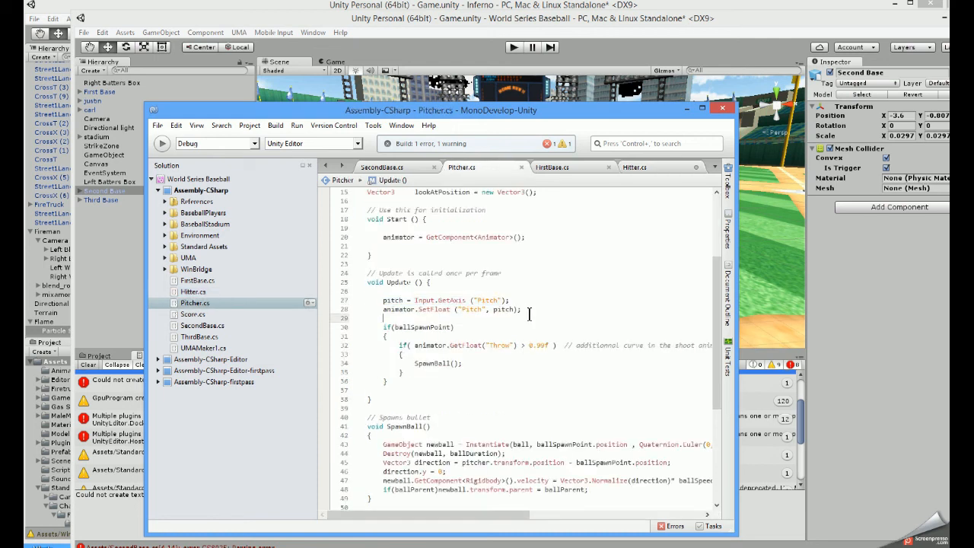
drag(529, 307, 383, 309)
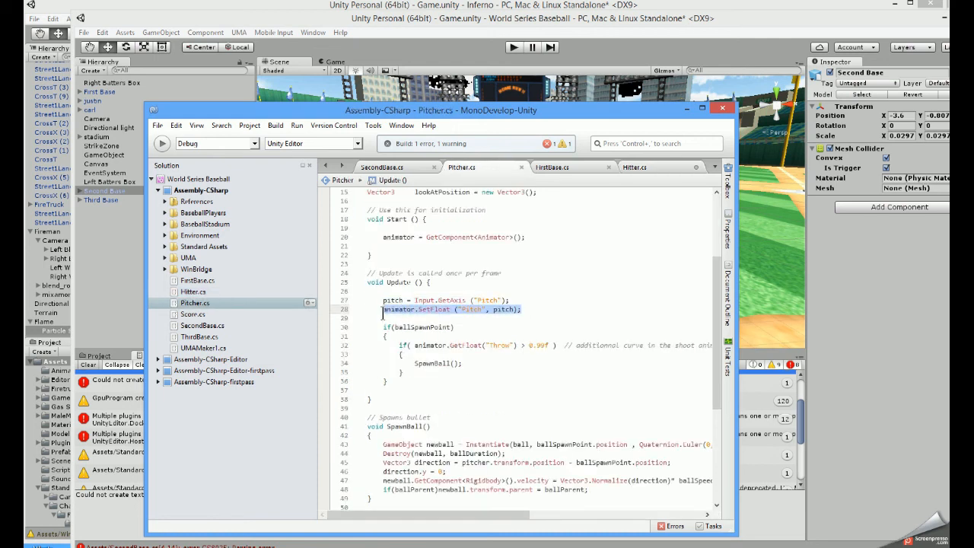
right_click(433, 309)
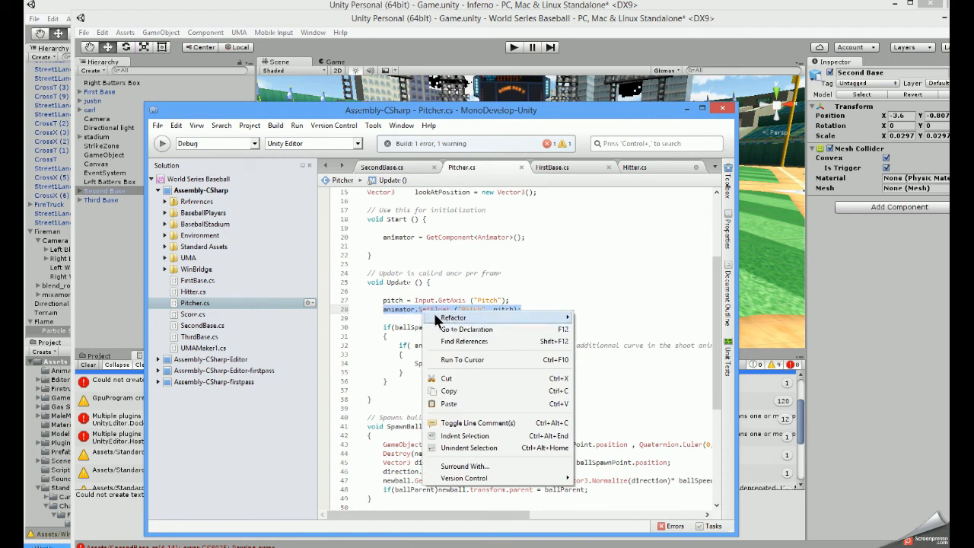
click(466, 392)
click(633, 168)
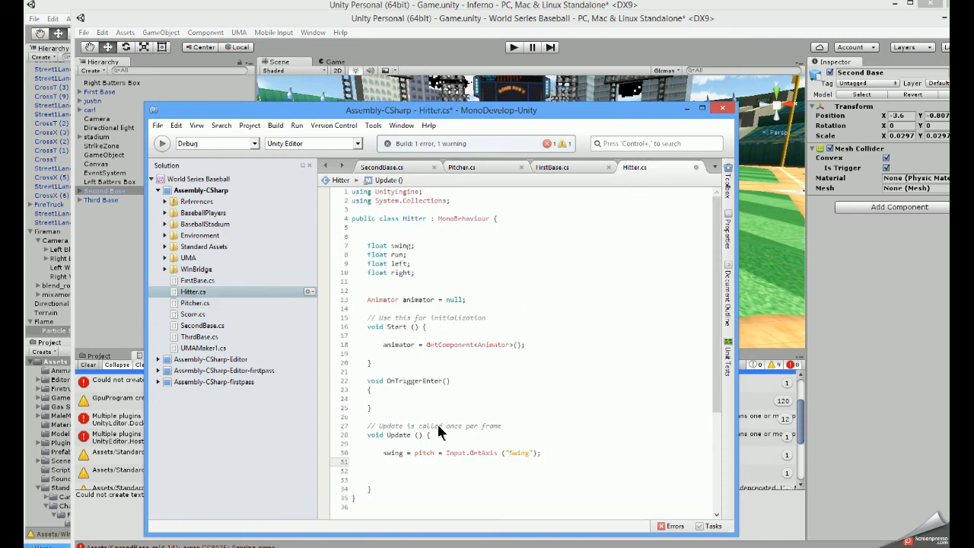
right_click(406, 461)
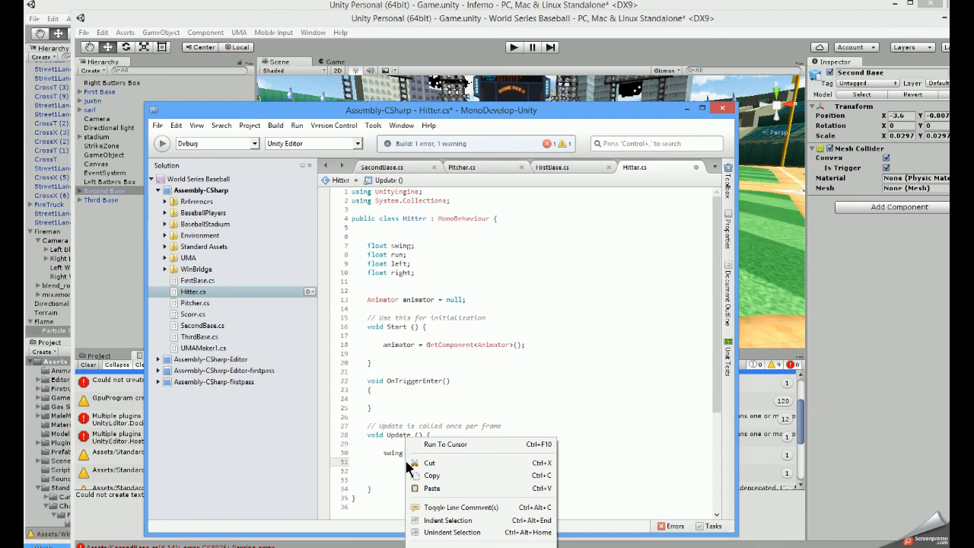
click(434, 487)
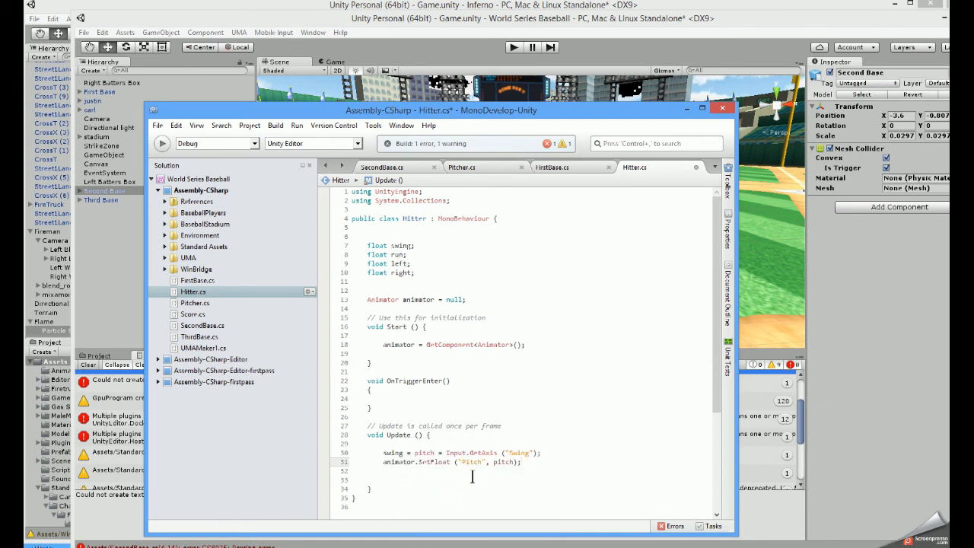
Replace the pasted SetFloat call's parameter name with "Swing" copied from the line above, and its variable with swing
click(509, 452)
double_click(517, 452)
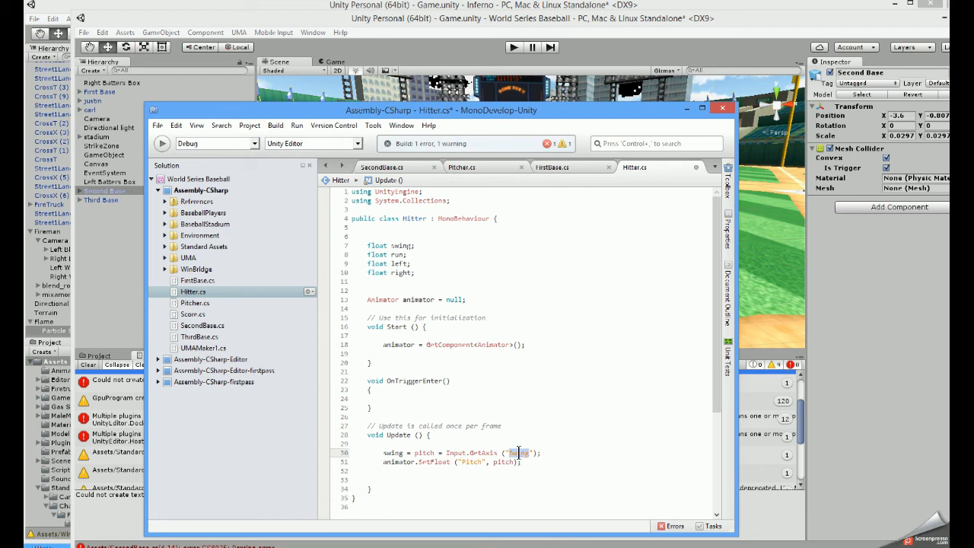
right_click(520, 453)
click(546, 471)
double_click(467, 462)
right_click(467, 462)
click(492, 487)
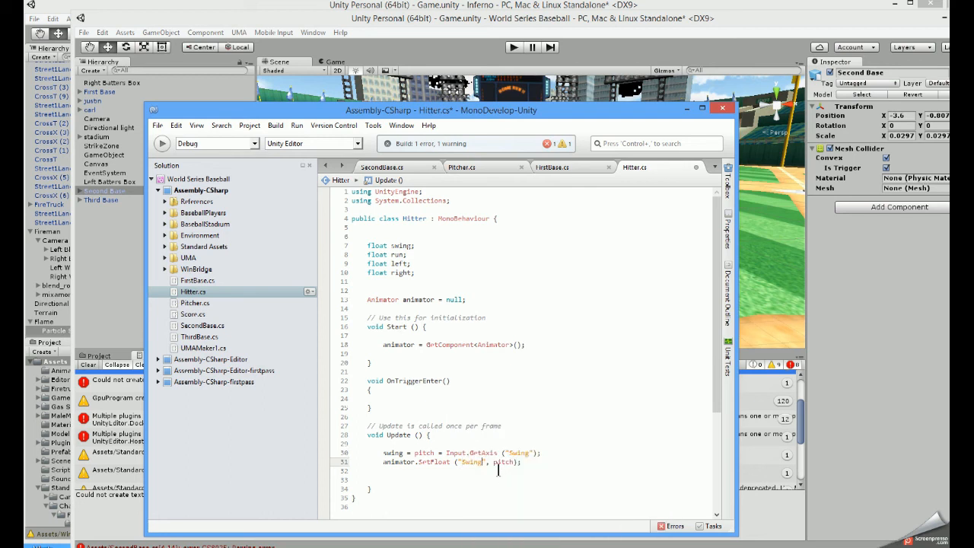
double_click(501, 462)
text(swing)
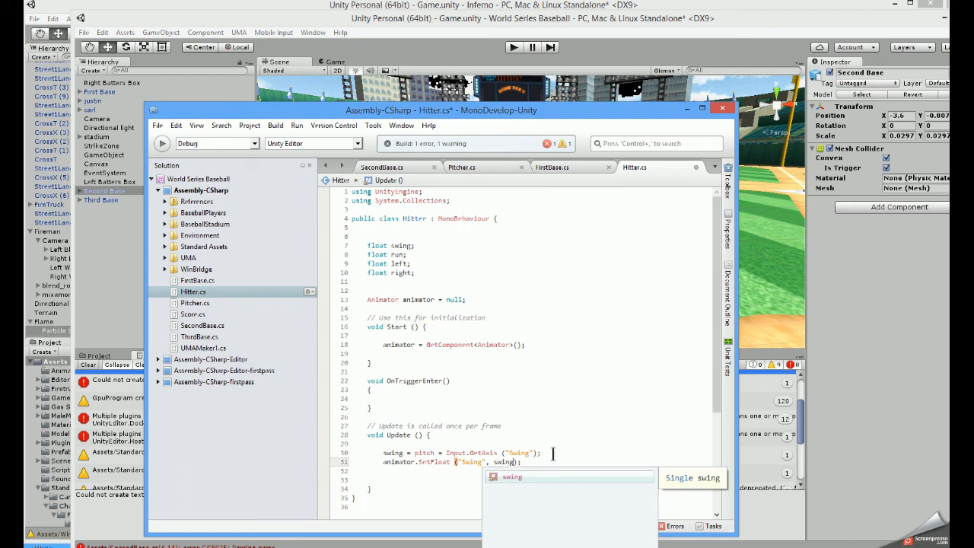
Add two new lines below the swing SetFloat call in Hitter.cs and check the Update method in Pitcher.cs
click(548, 461)
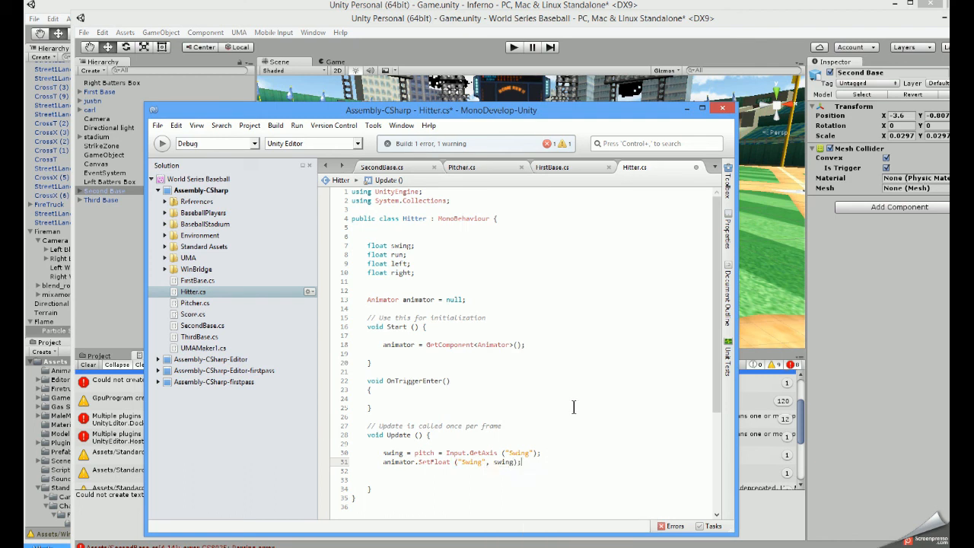
key(Return)
key(Return)
click(487, 168)
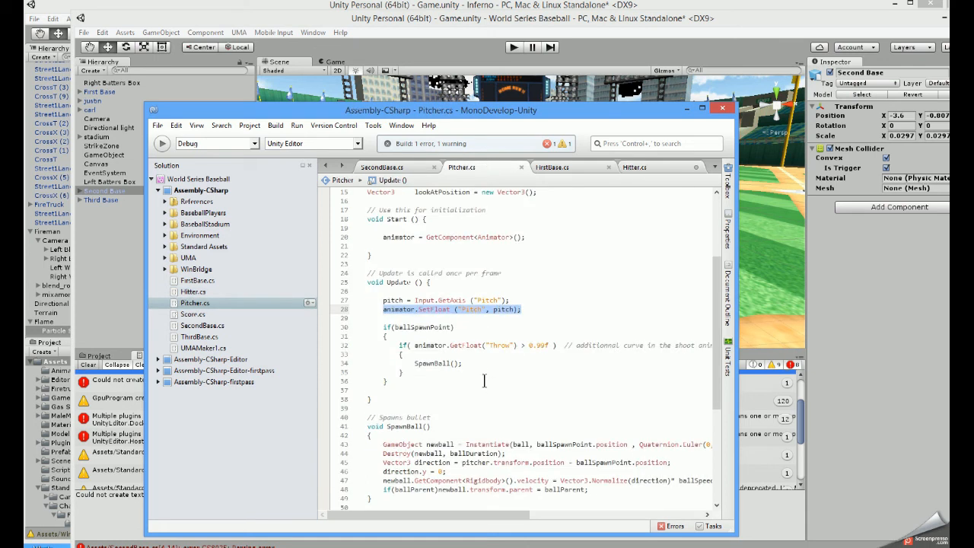
click(635, 168)
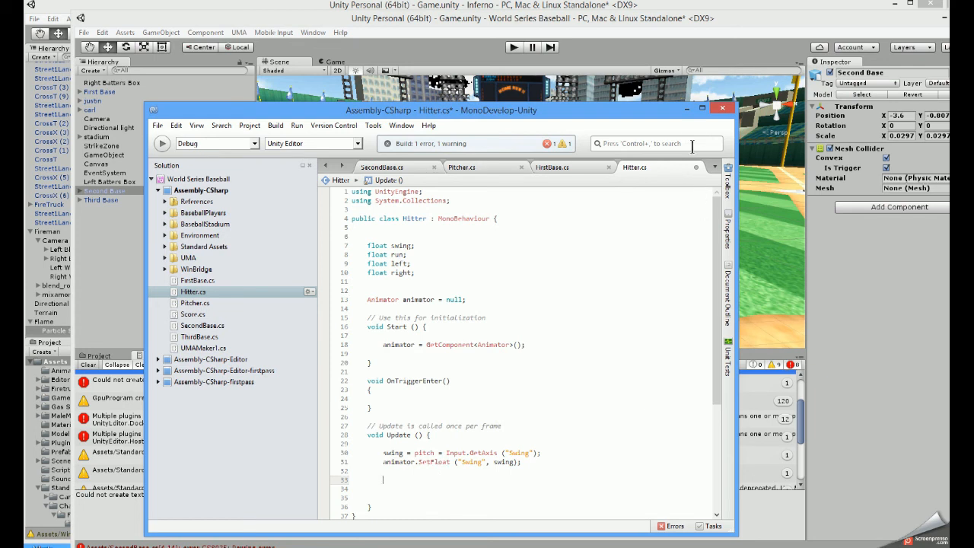
Switch to Unity, create a C# script with the default name in the Base assets folder, and delete it
click(687, 109)
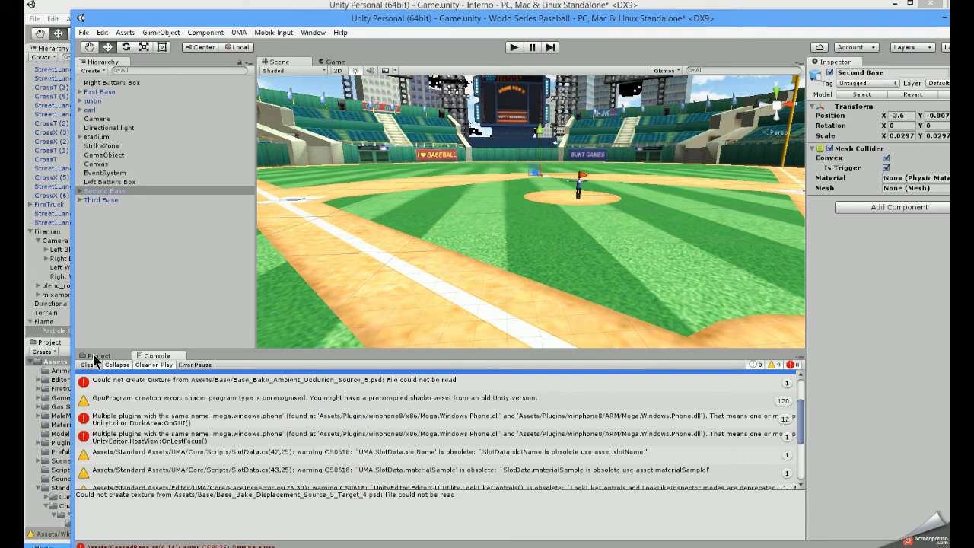
click(94, 359)
click(92, 365)
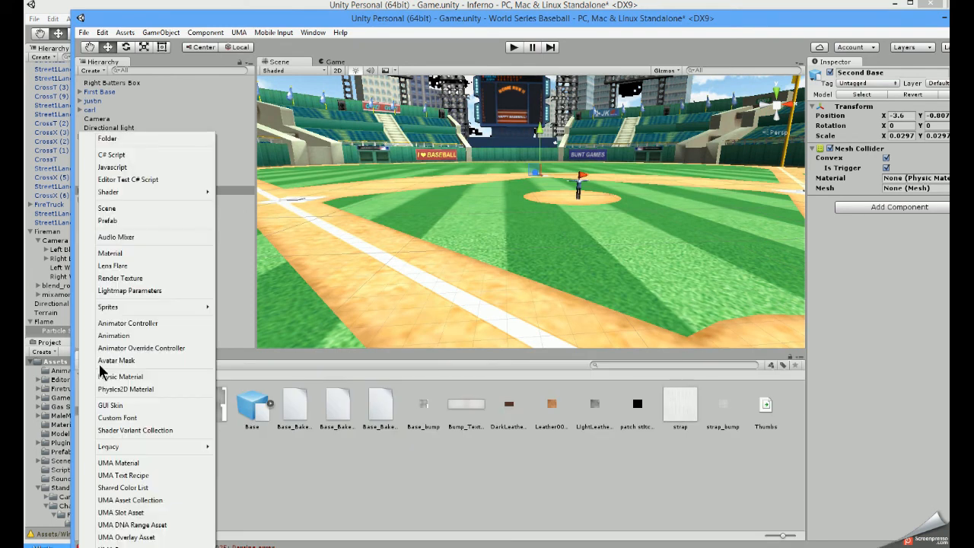
click(148, 156)
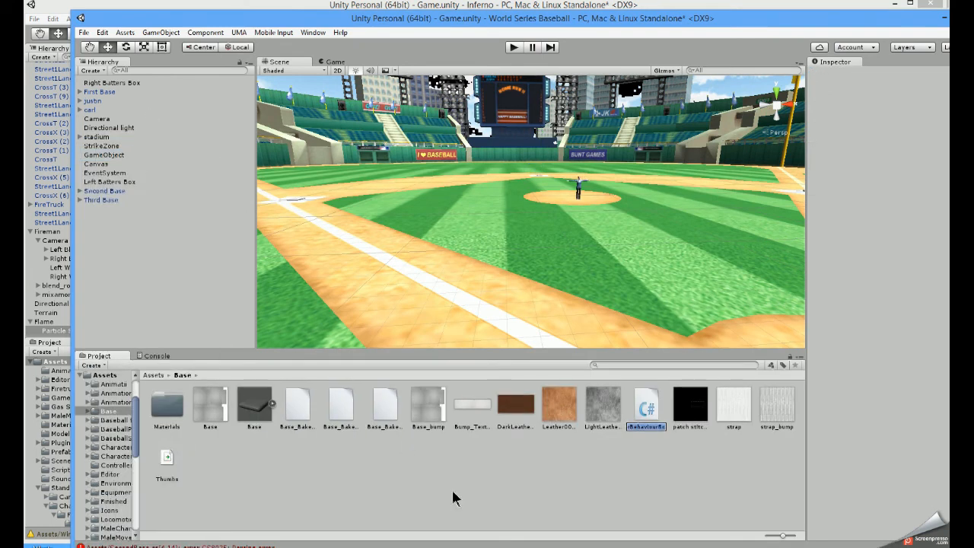
key(Return)
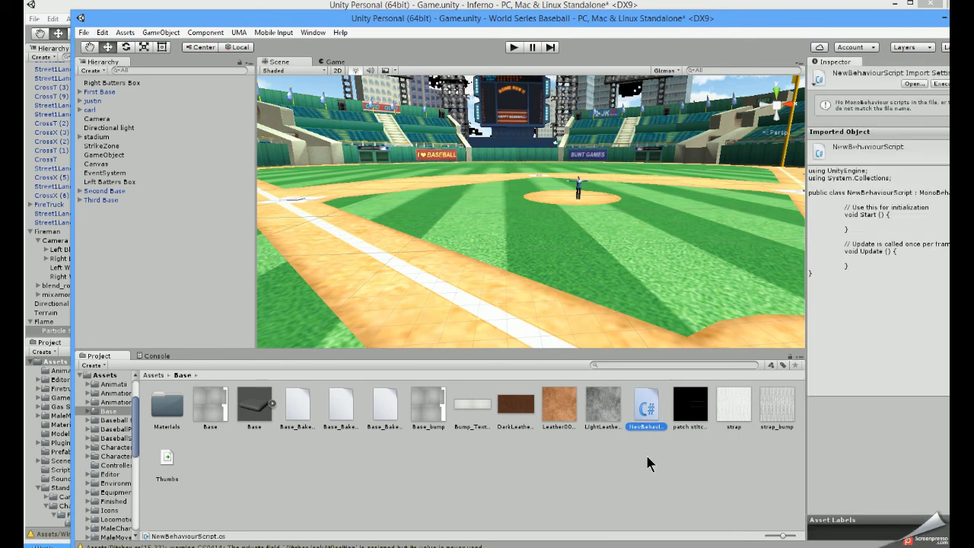
key(Delete)
click(573, 314)
Create a C# script named Bat in the root Assets folder and open it in MonoDevelop
click(155, 375)
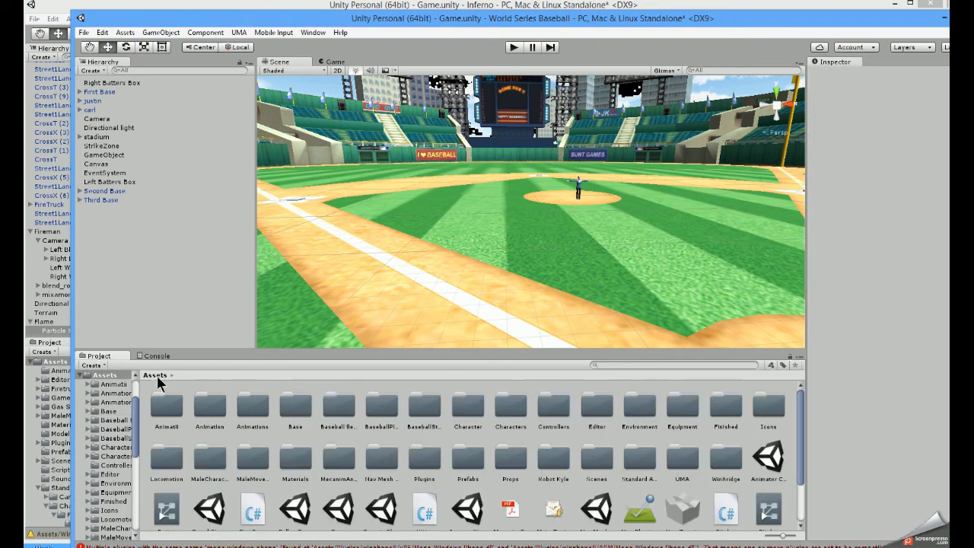
click(103, 366)
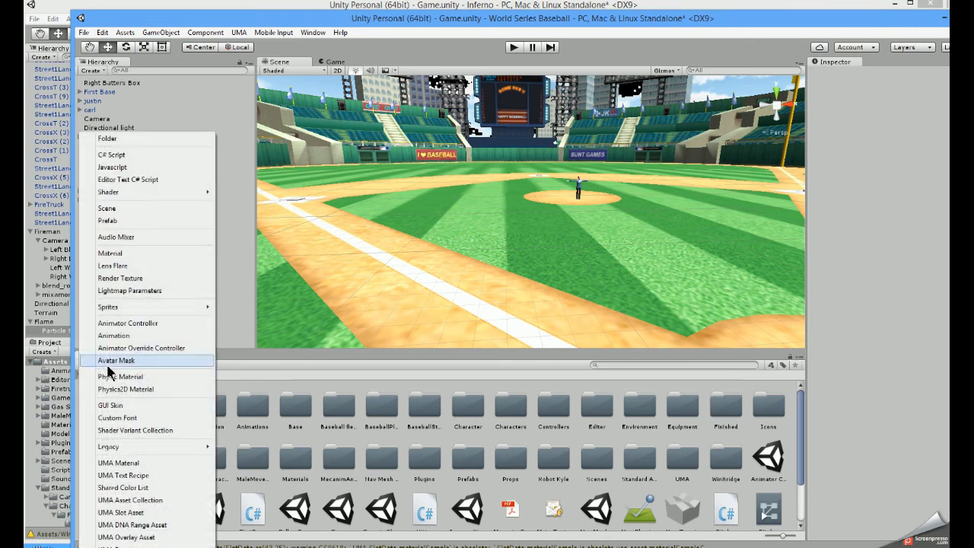
click(121, 166)
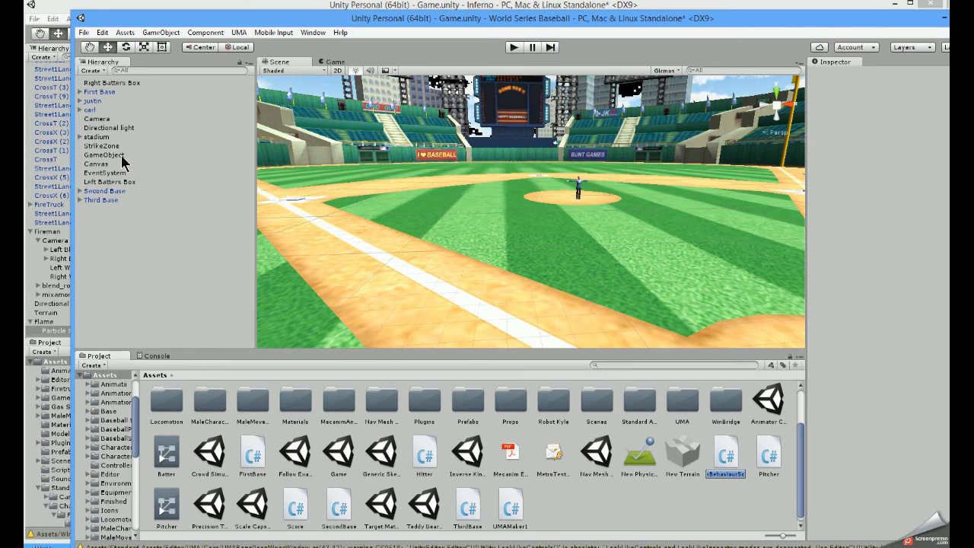
key(Left)
drag(707, 475, 800, 490)
text(BaBat)
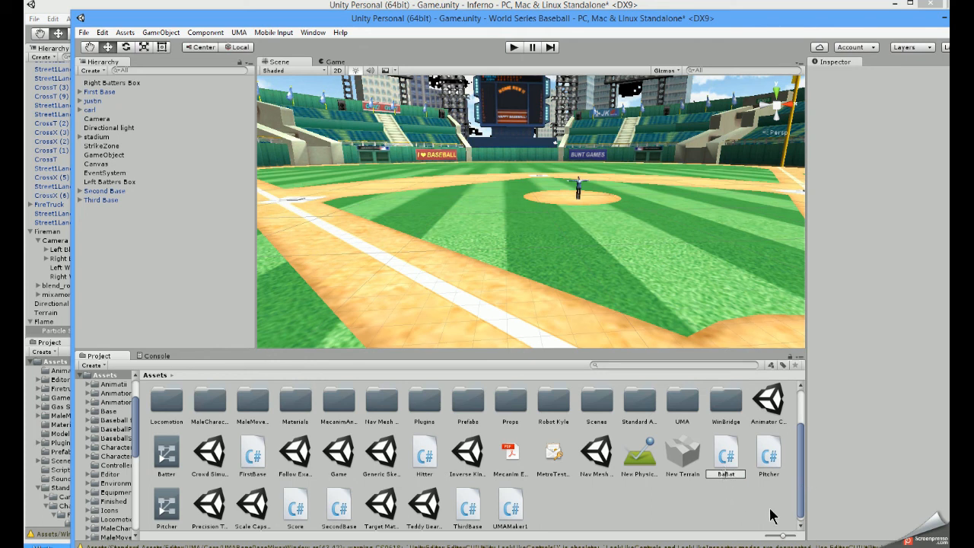
key(BackSpace)
key(BackSpace)
key(Return)
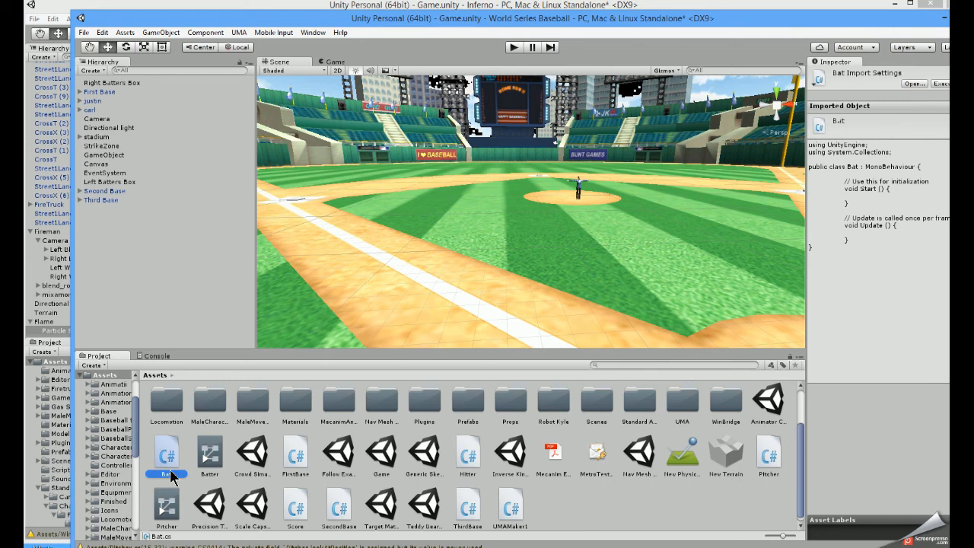
double_click(170, 471)
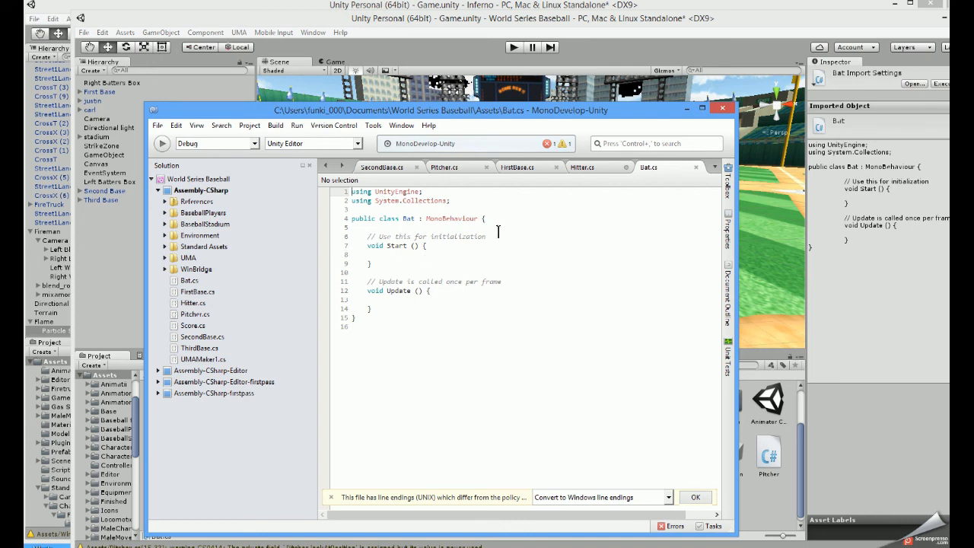
Copy the empty OnTriggerEnter() method from Hitter.cs
click(588, 169)
drag(373, 408, 364, 384)
right_click(365, 389)
click(414, 420)
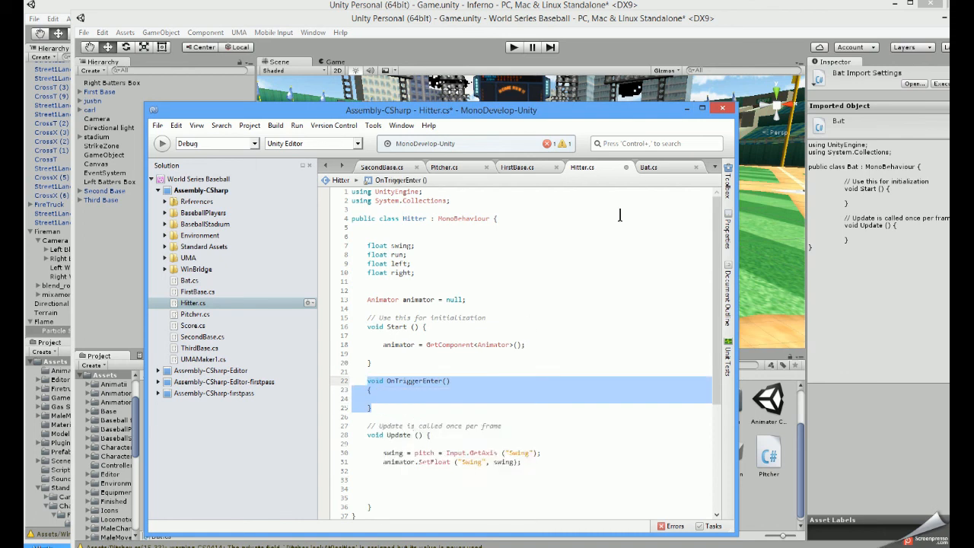
Try to replace the Start and Update methods in Bat.cs with the copied OnTriggerEnter() method, and undo the paste
click(651, 167)
drag(382, 308, 363, 233)
right_click(378, 245)
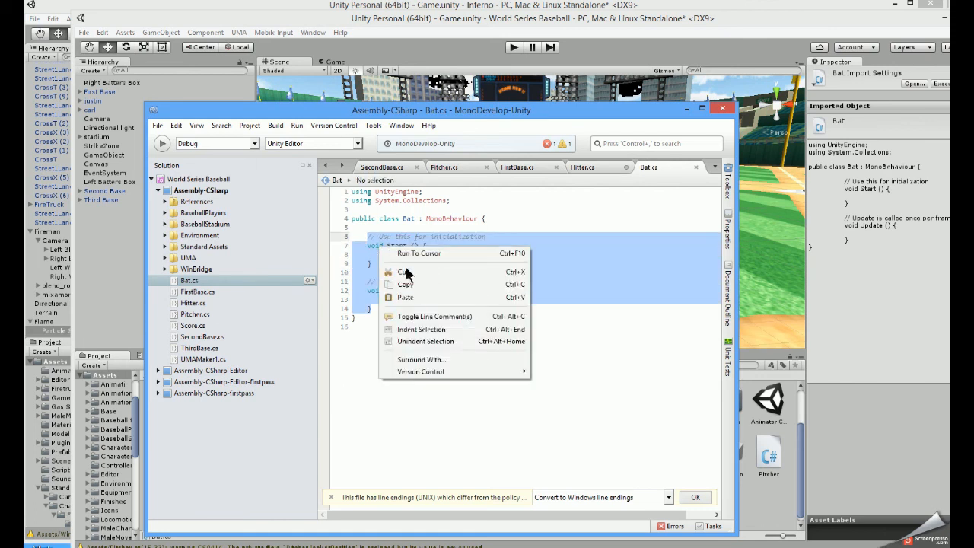
click(418, 293)
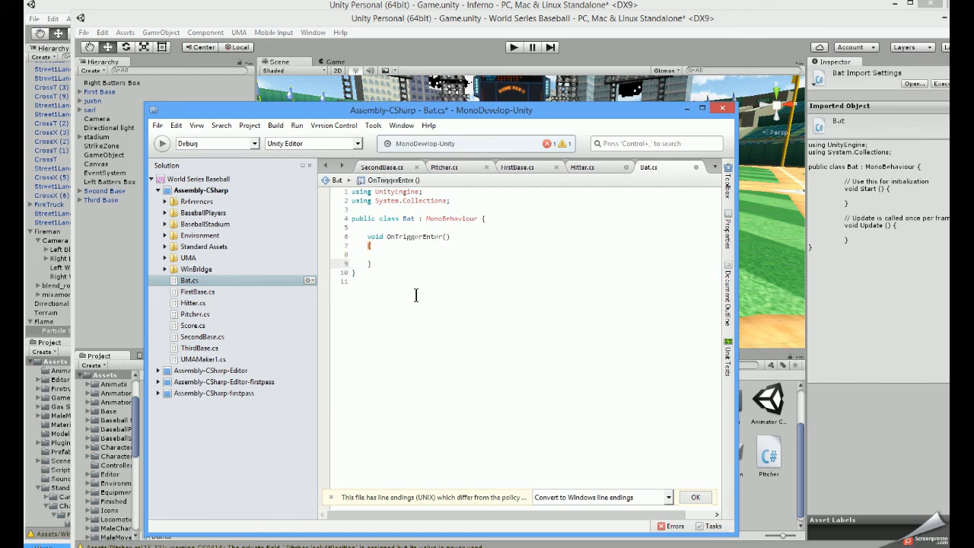
key(ctrl+z)
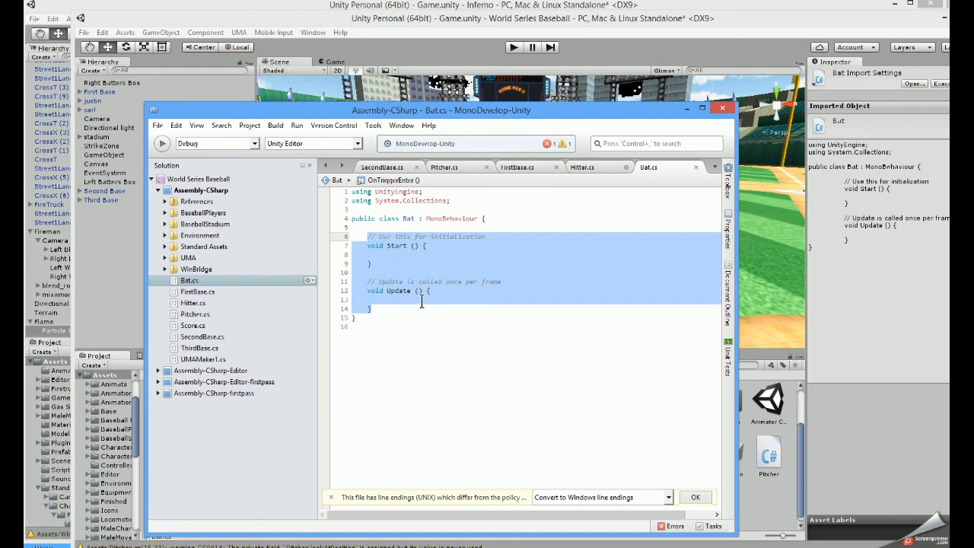
Add blank lines below the Start method in Bat.cs and paste the copied OnTriggerEnter() method there
click(385, 273)
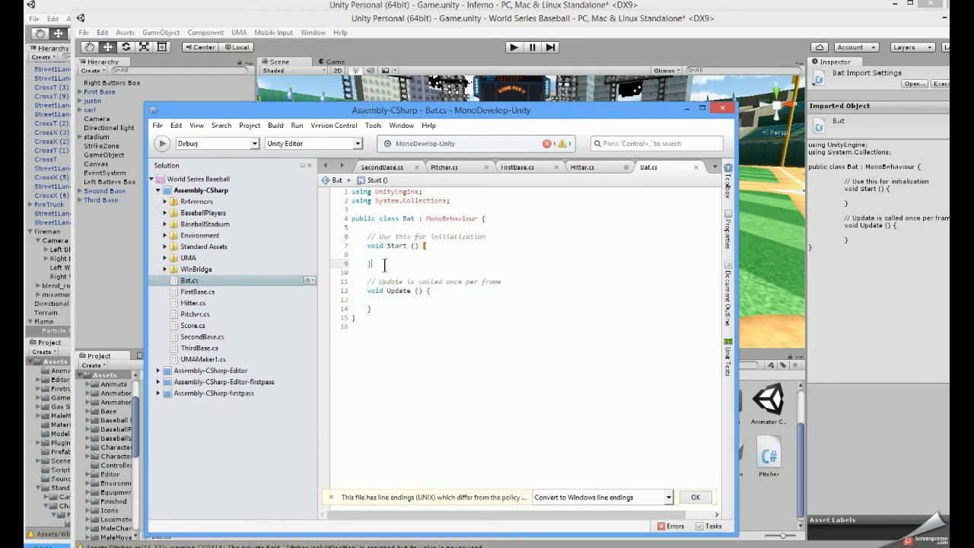
key(Return)
key(Return)
key(Up)
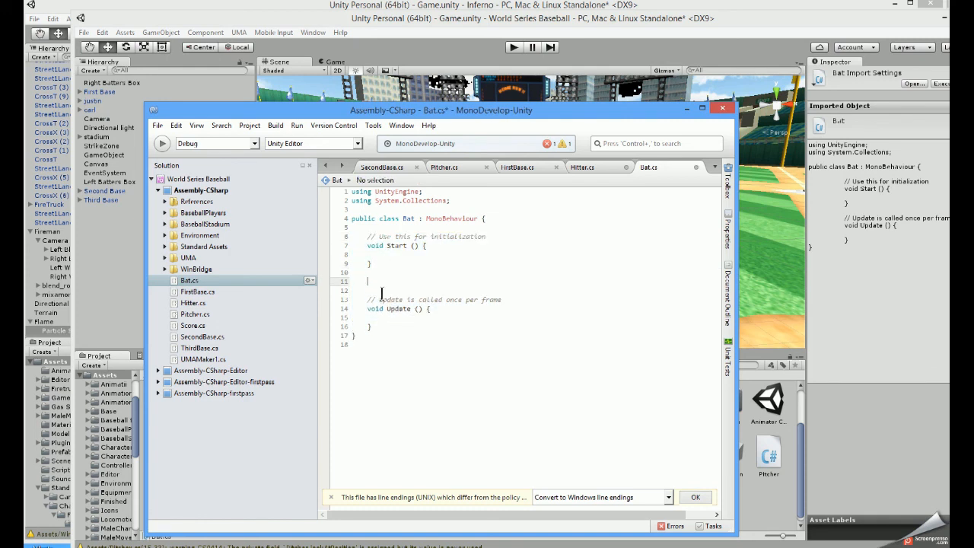
right_click(377, 280)
click(406, 330)
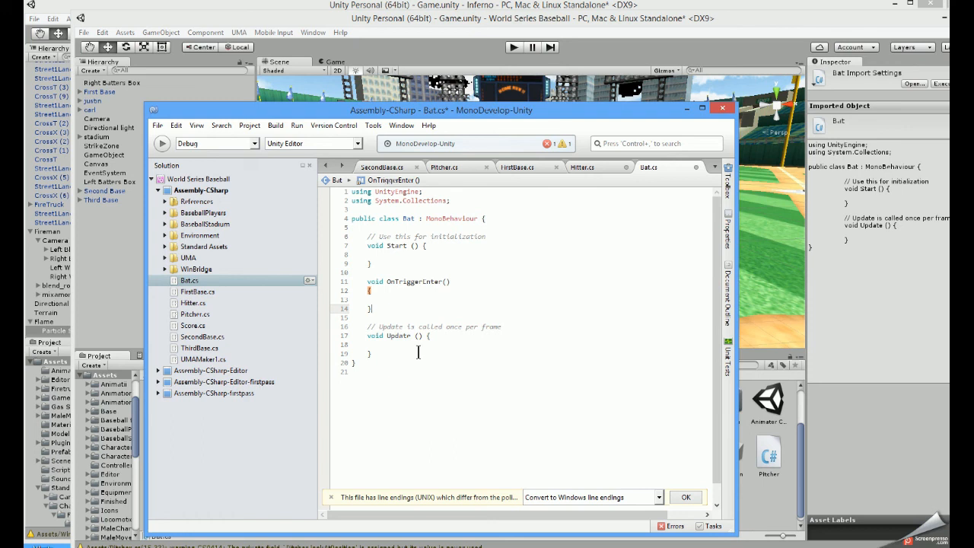
Enter GetComponent<Score> in the body of the OnTriggerEnter method in Bat.cs
click(398, 300)
text(Get)
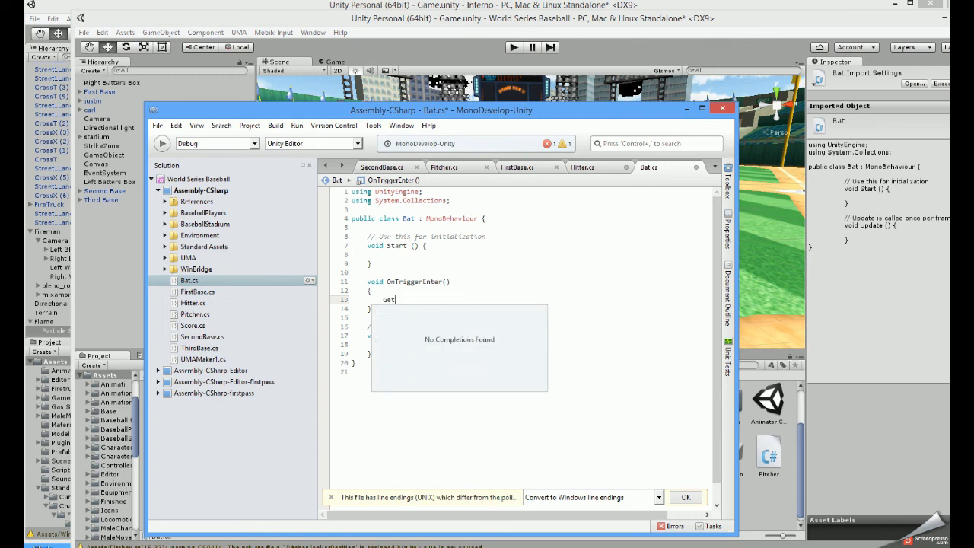
text(Component<)
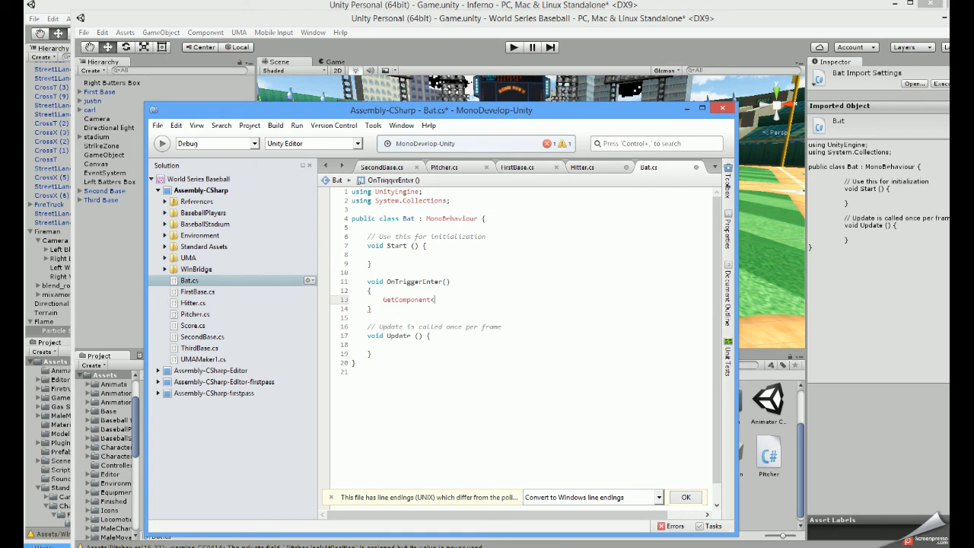
text(Sco)
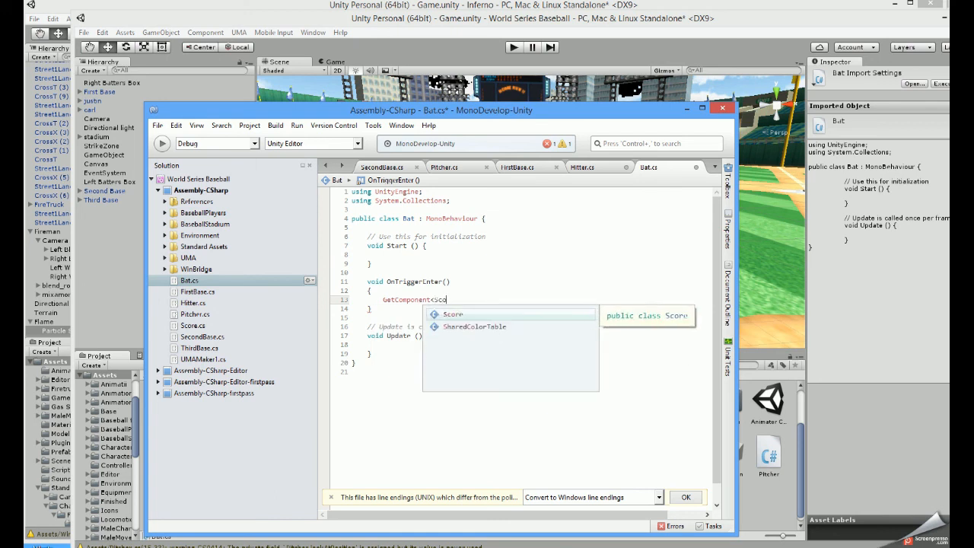
text(re>)
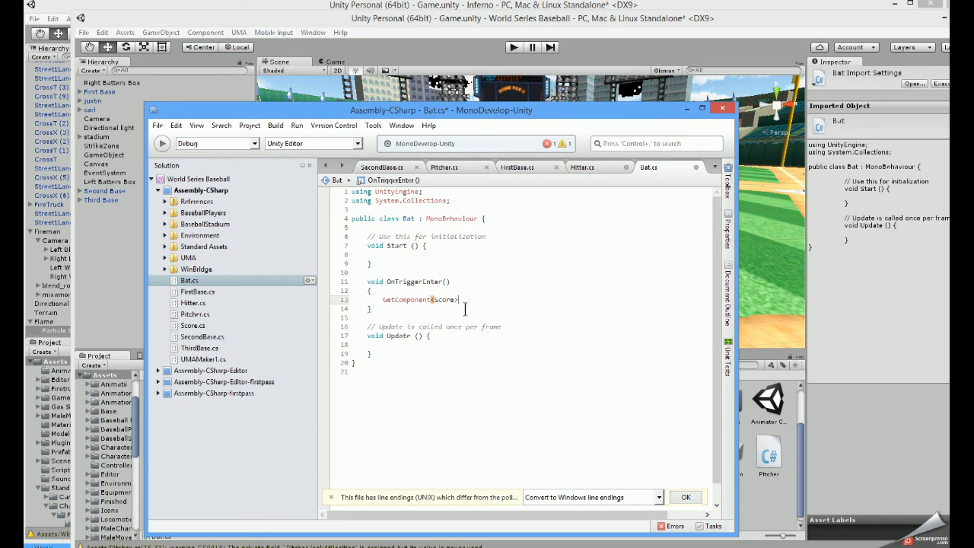
Replace the component type Score with Runner in the GetComponent call
drag(455, 299, 434, 299)
text(Runner)
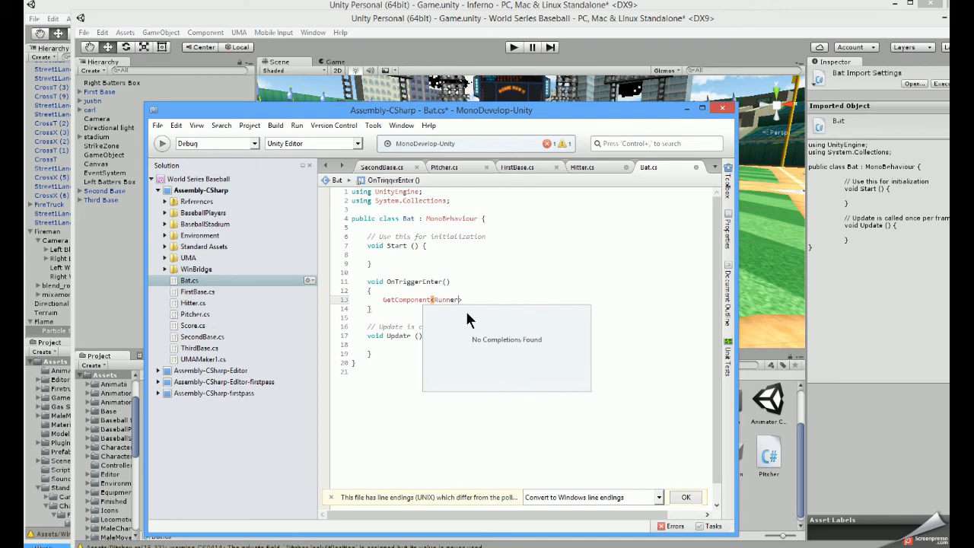
click(477, 298)
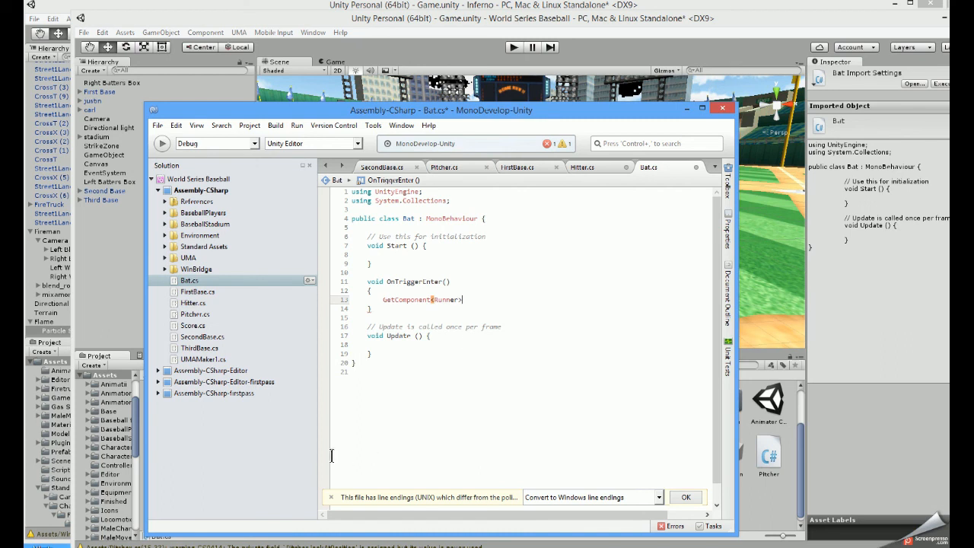
Check the GetComponent example on the Unity Answers page in the browser and prefix the call in Bat.cs with gameObject
click(172, 1)
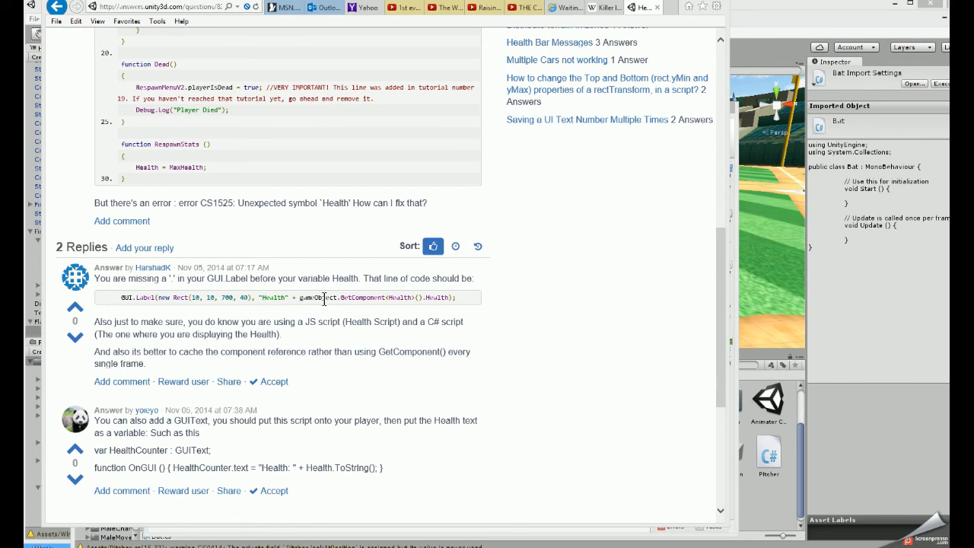
click(845, 452)
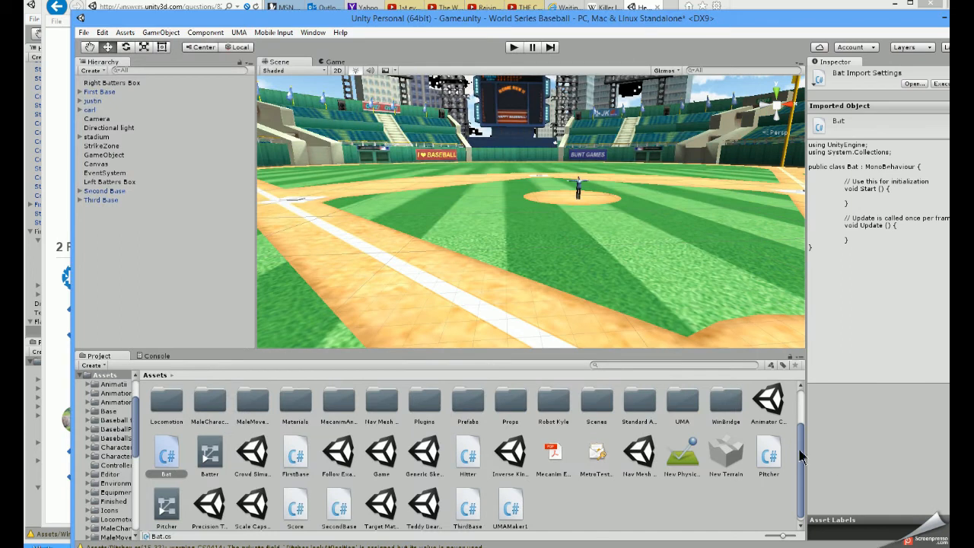
click(579, 546)
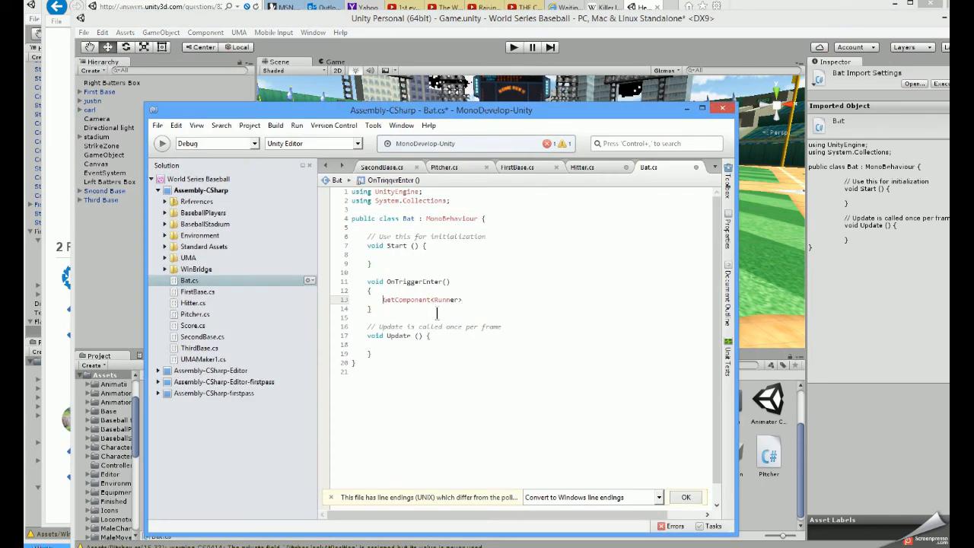
text(gameObje)
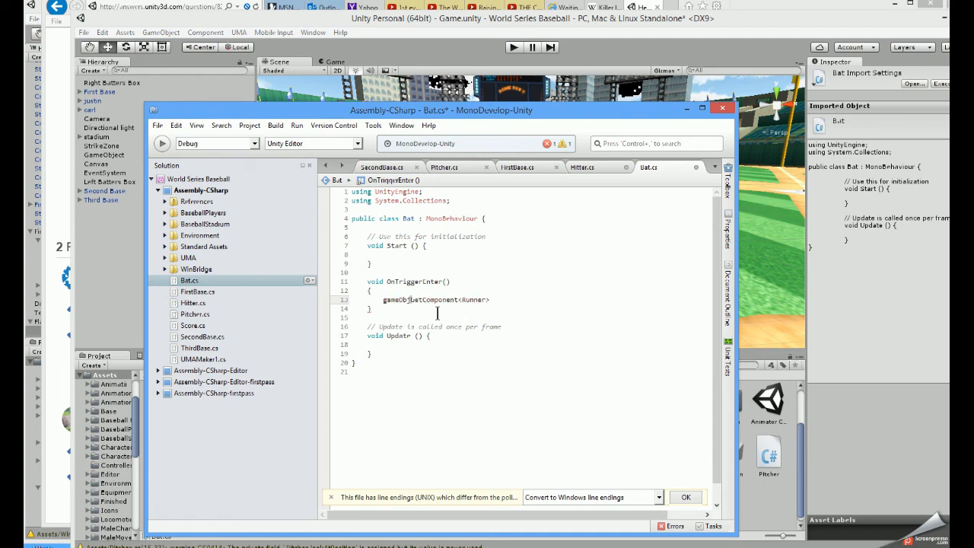
text(ct.)
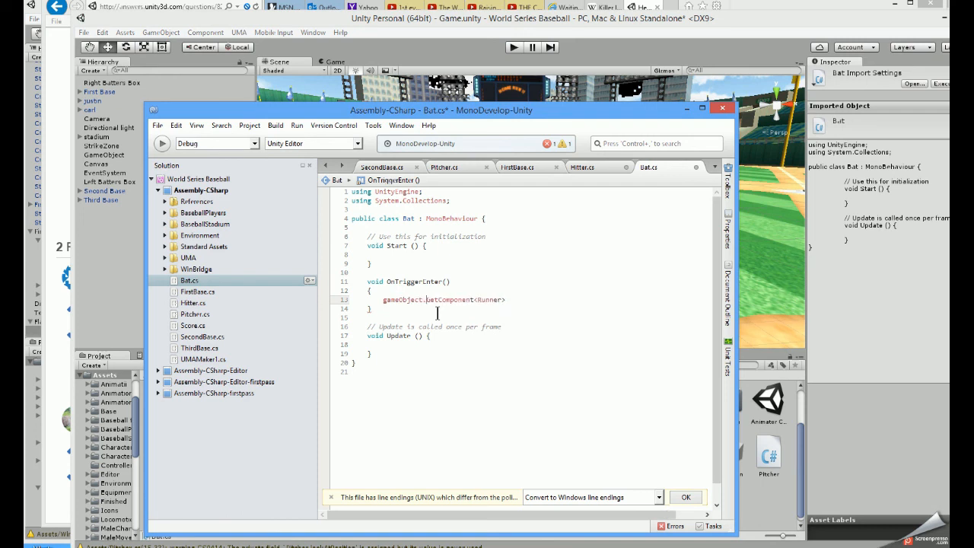
Review the Health UI Display question and its replies on Unity Answers, and return to Bat.cs in MonoDevelop
click(42, 305)
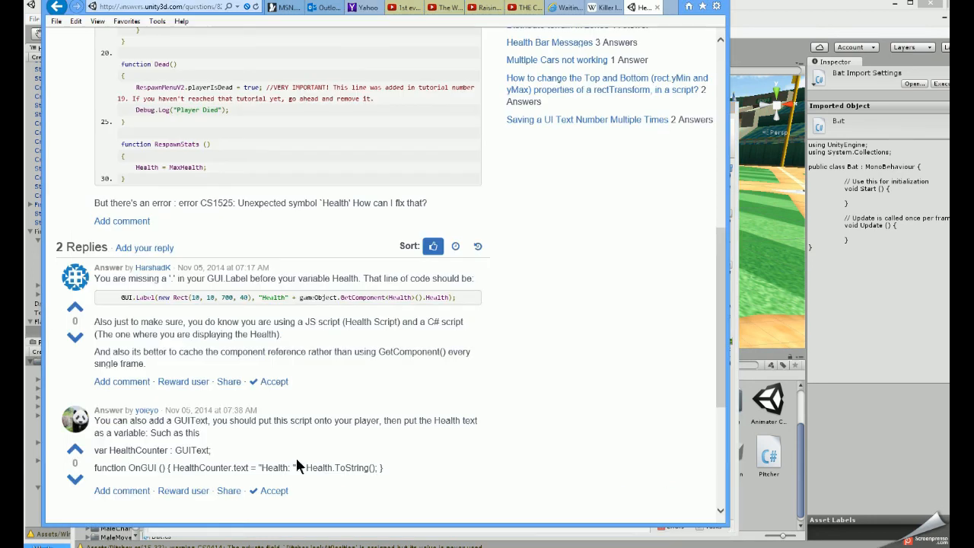
scroll(301, 460, up, 10)
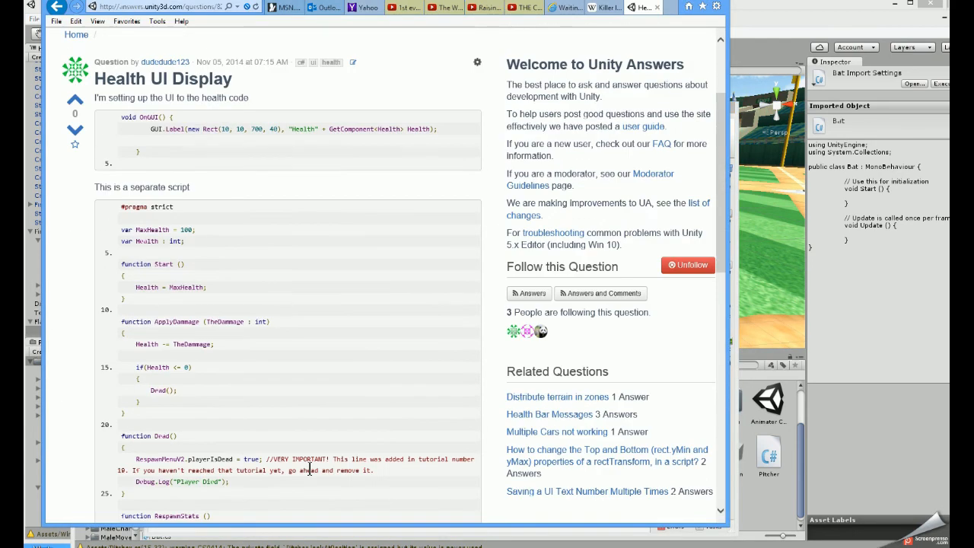
scroll(309, 467, down, 5)
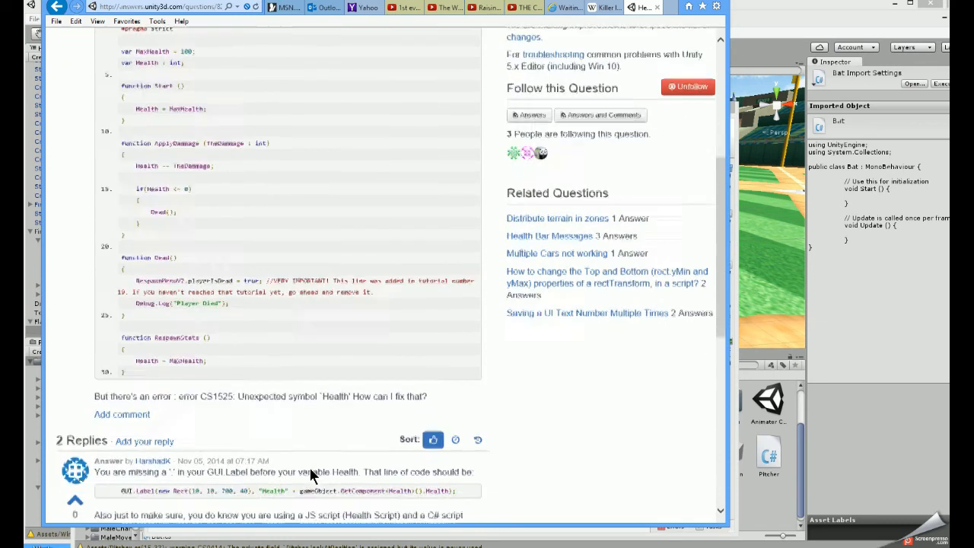
scroll(311, 475, down, 2)
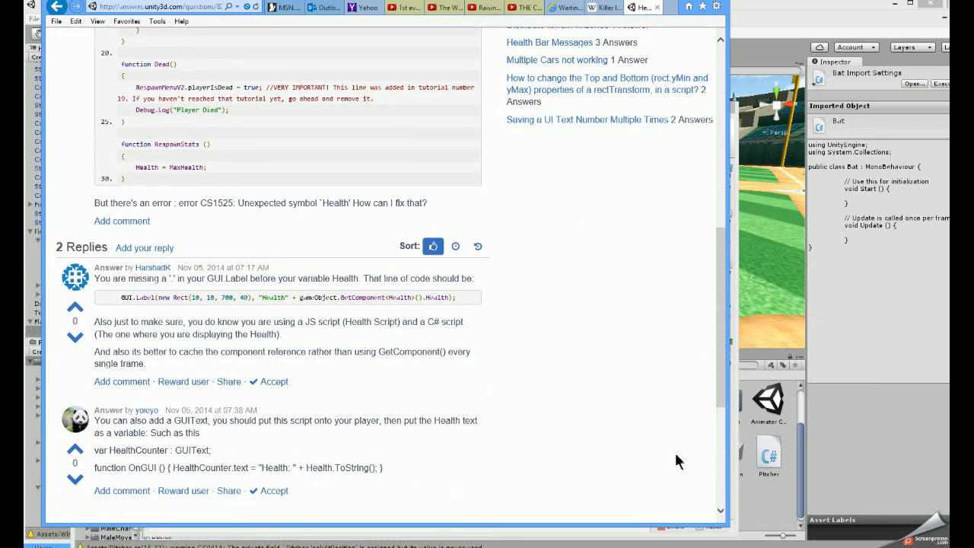
click(860, 455)
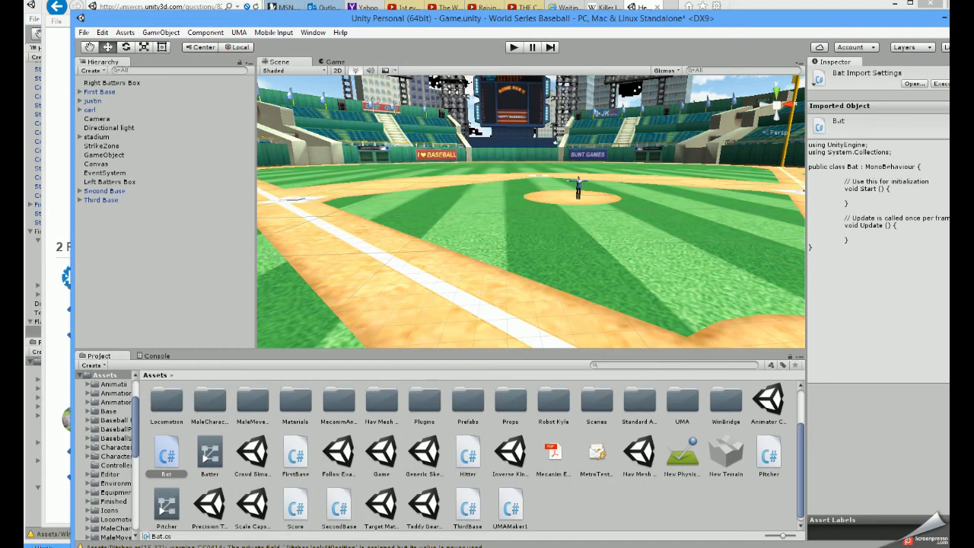
key(alt+Tab)
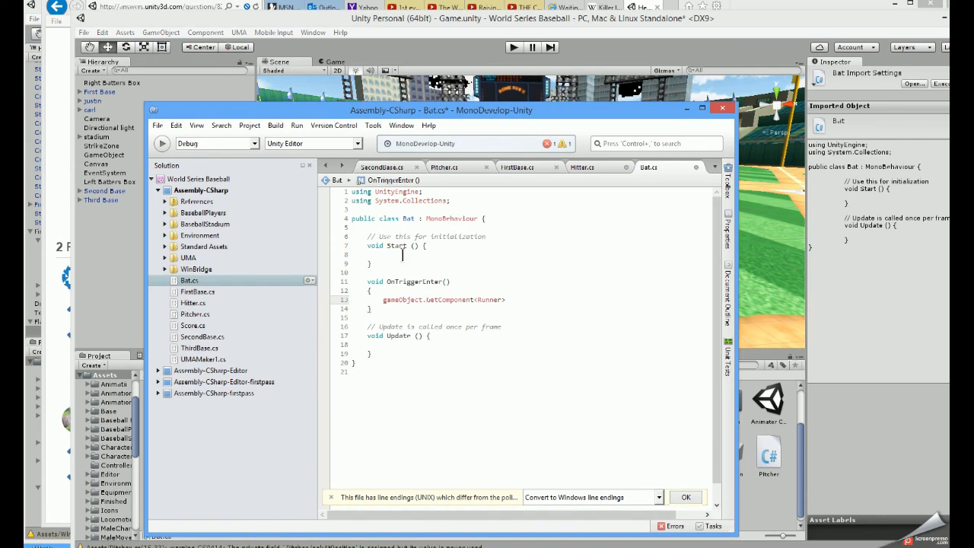
Add blank lines at the top of the Bat class and declare the field GameObject gameObject; above the Start method
click(466, 227)
key(Return)
key(Return)
key(Return)
key(Return)
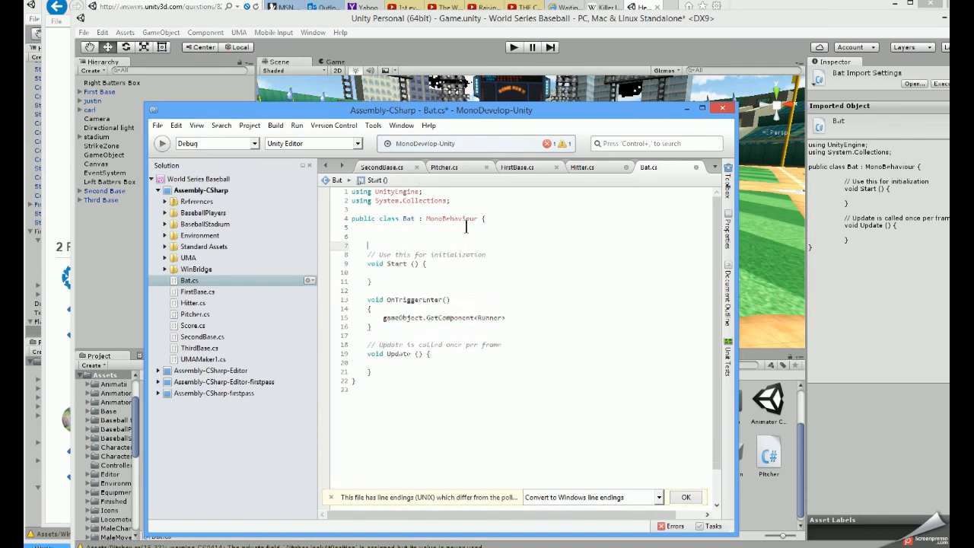
key(Up)
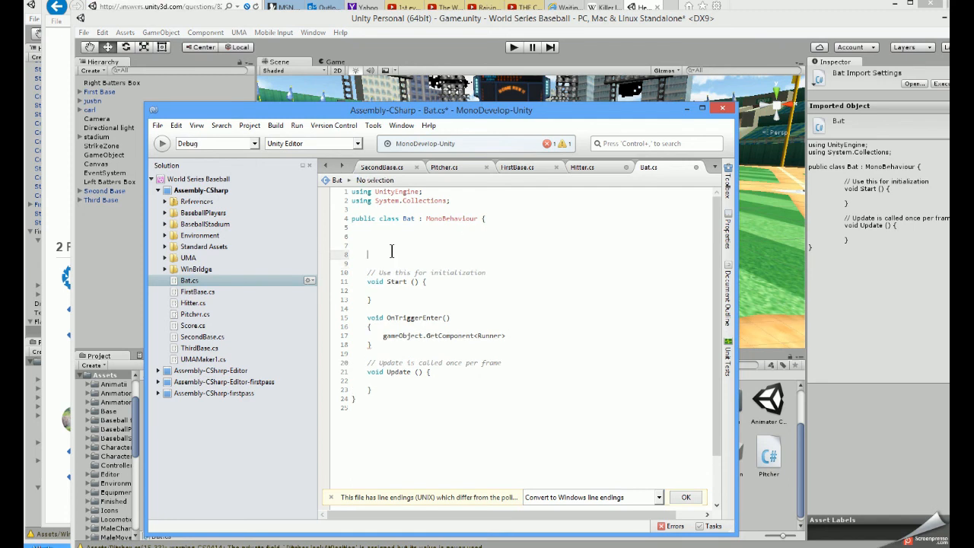
text(Game)
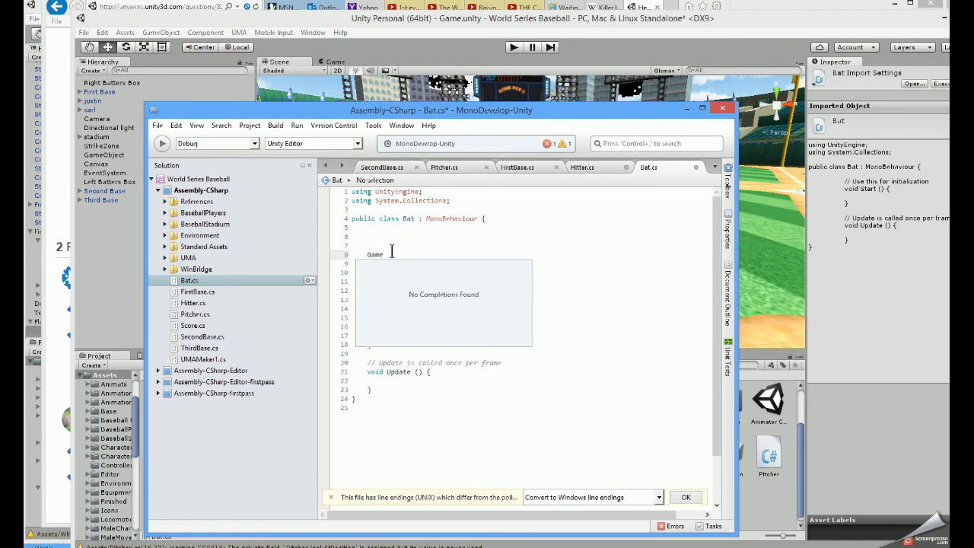
text(Object.)
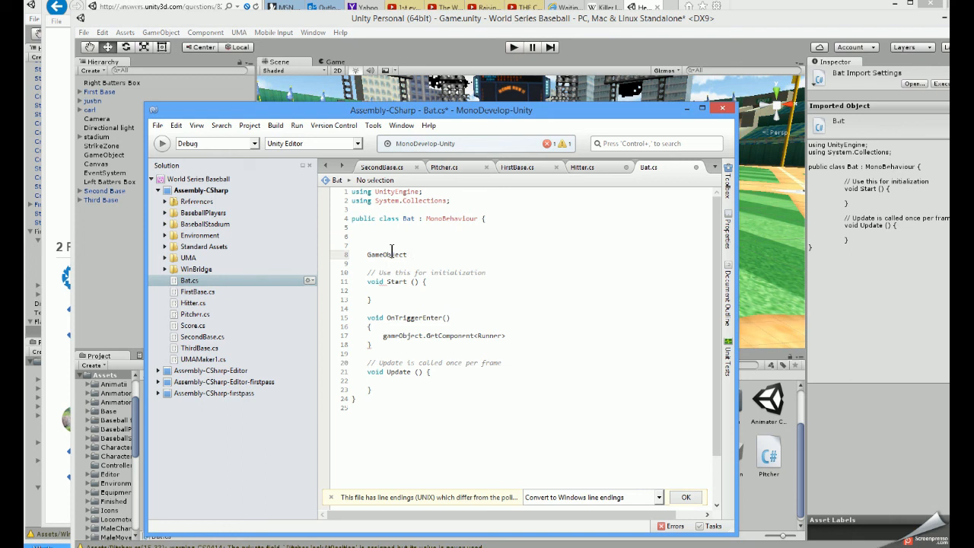
text(gameO)
text(bject)
text(;)
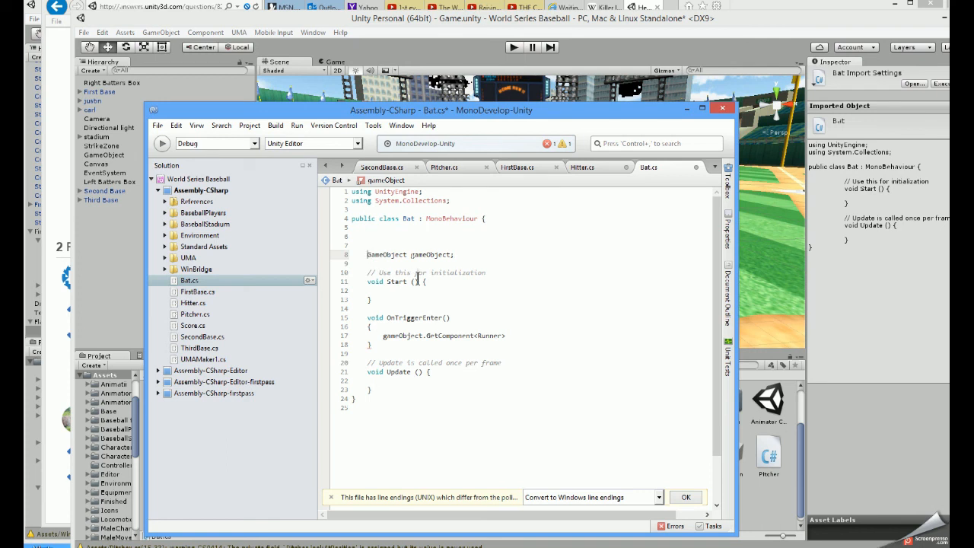
Prefix the gameObject field with Private and, following the GetComponent example in the browser, append (). to the GetComponent<Runner> call
text(Privatte)
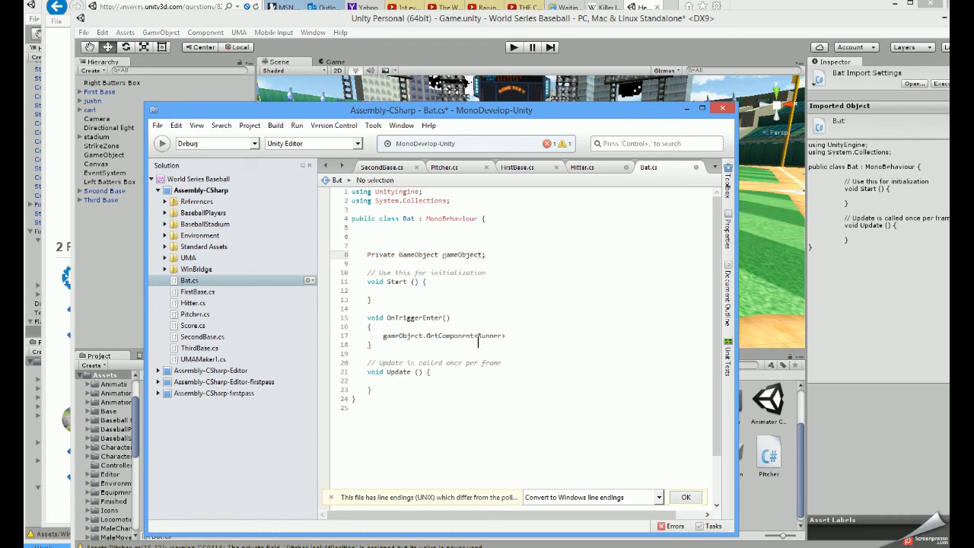
click(59, 351)
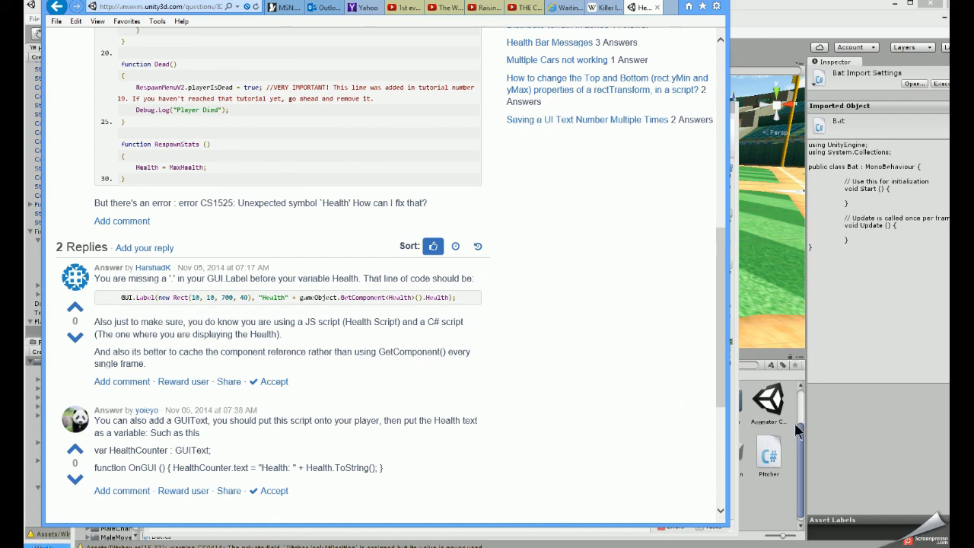
key(alt+Tab)
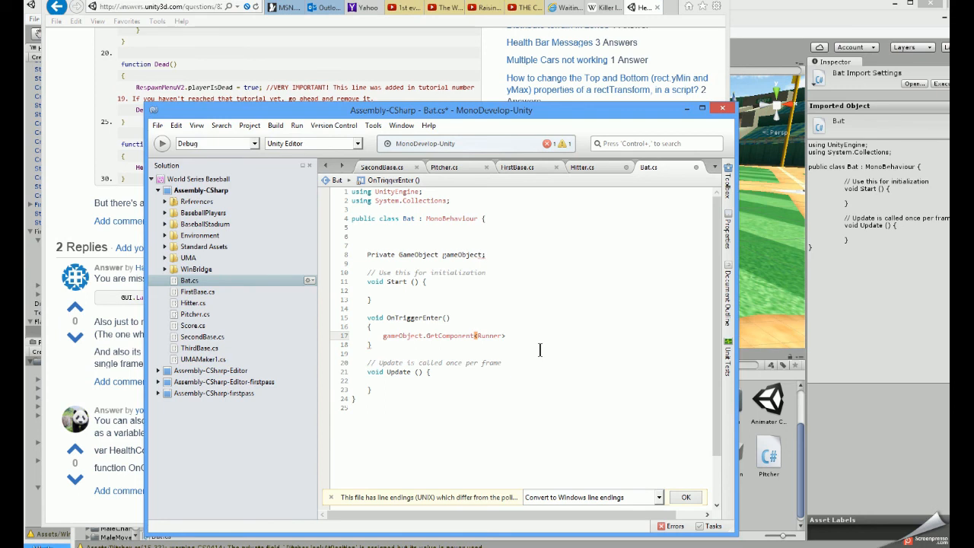
text(().)
Review the Health script code in the Unity Answers question in the browser and return to Bat.cs in MonoDevelop
click(116, 466)
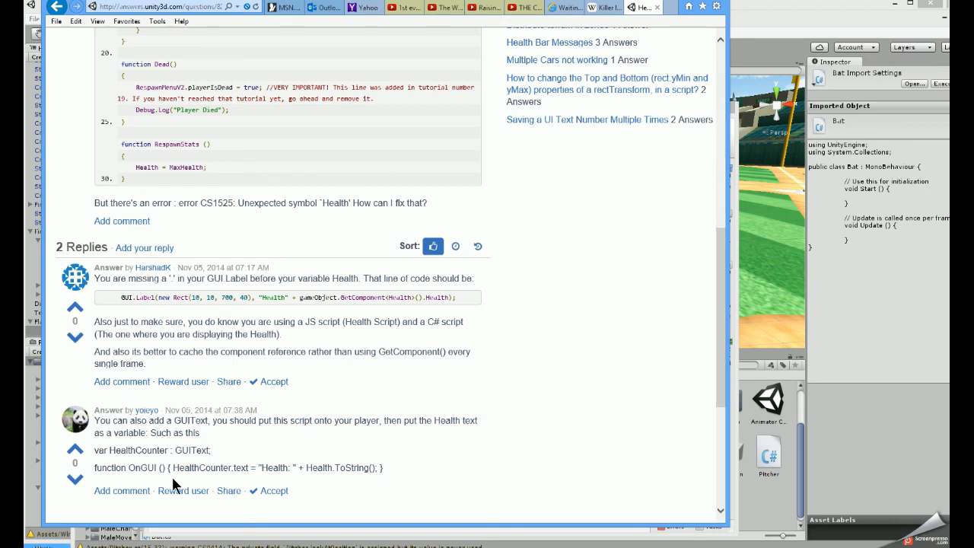
scroll(176, 477, up, 3)
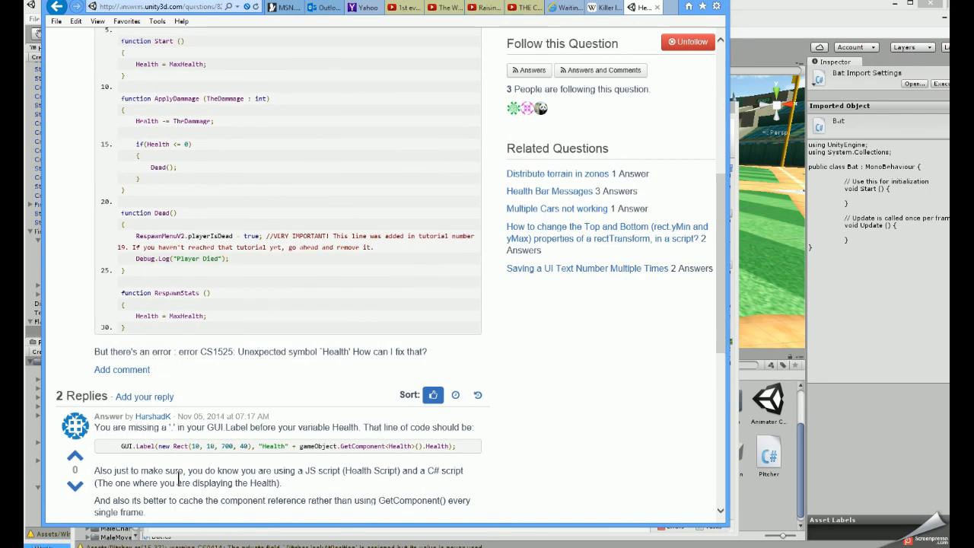
scroll(180, 477, up, 3)
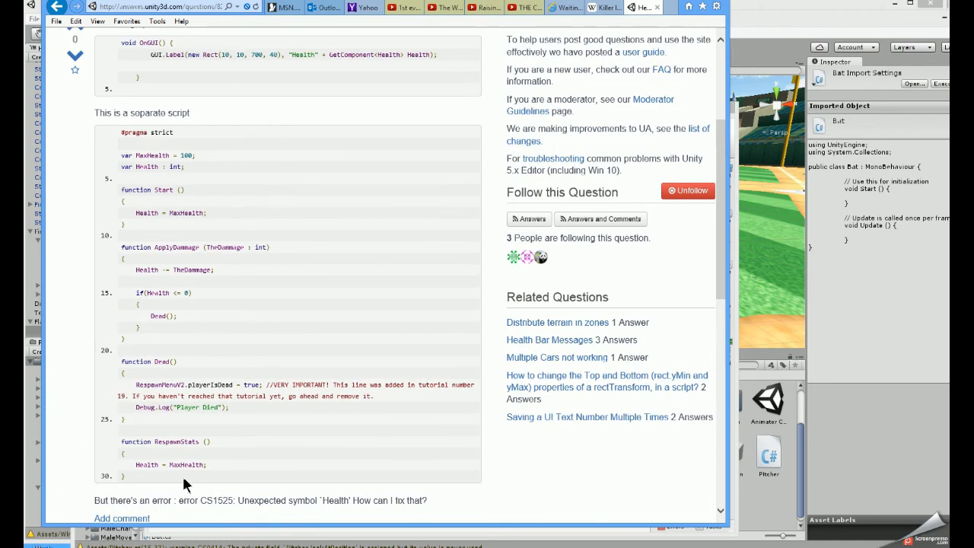
scroll(180, 474, up, 3)
scroll(182, 474, down, 3)
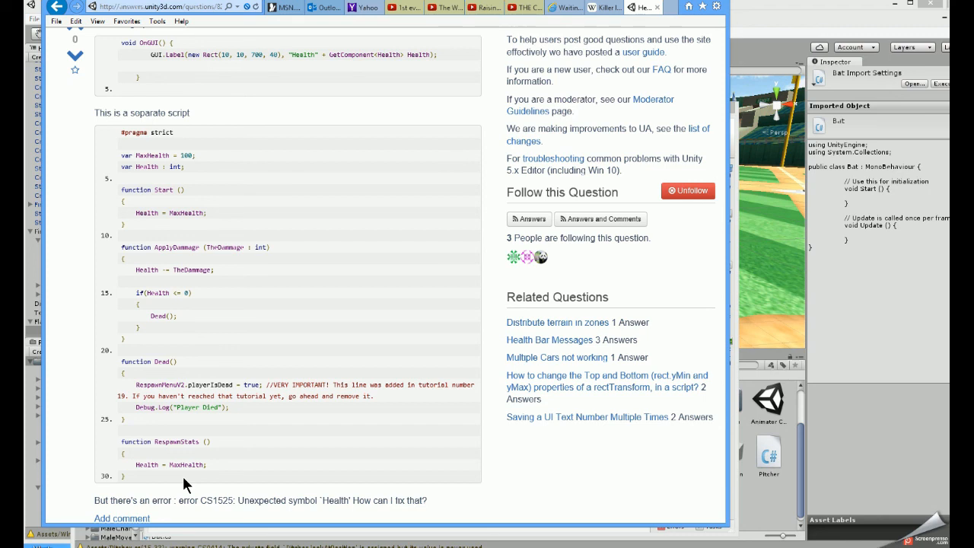
scroll(182, 474, down, 1)
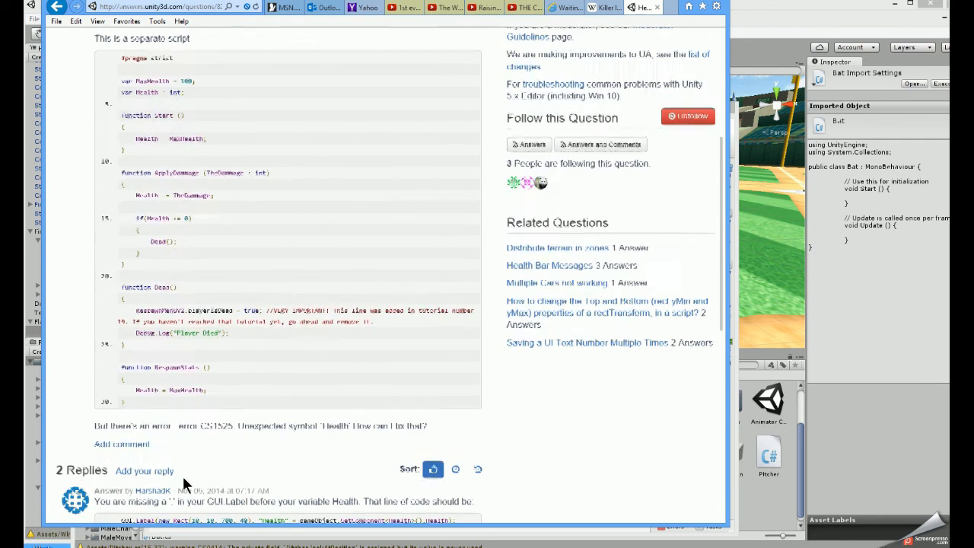
click(737, 488)
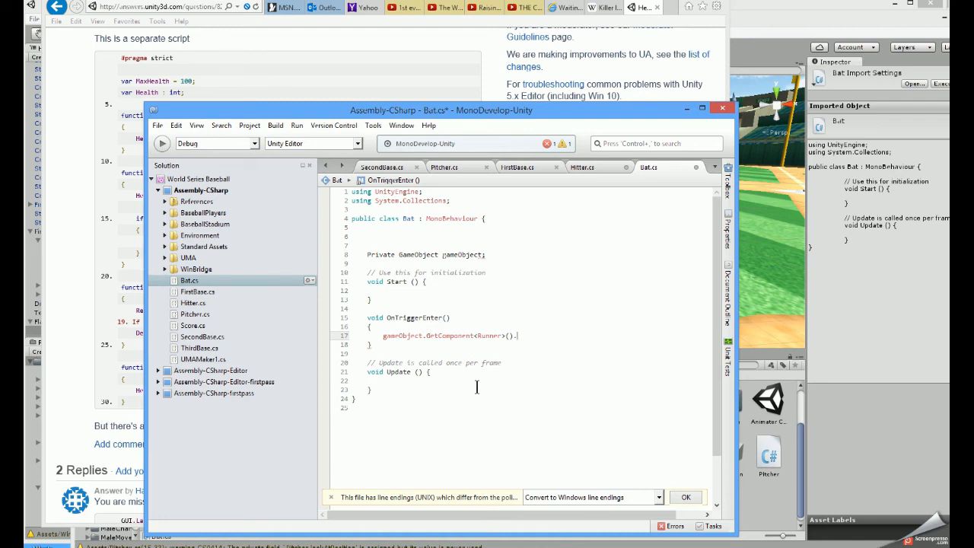
Complete the GetComponent<Runner>() line in OnTriggerEnter by assigning its run member the value 0.1
text(run)
key(BackSpace)
key(BackSpace)
key(BackSpace)
text(run = 0.)
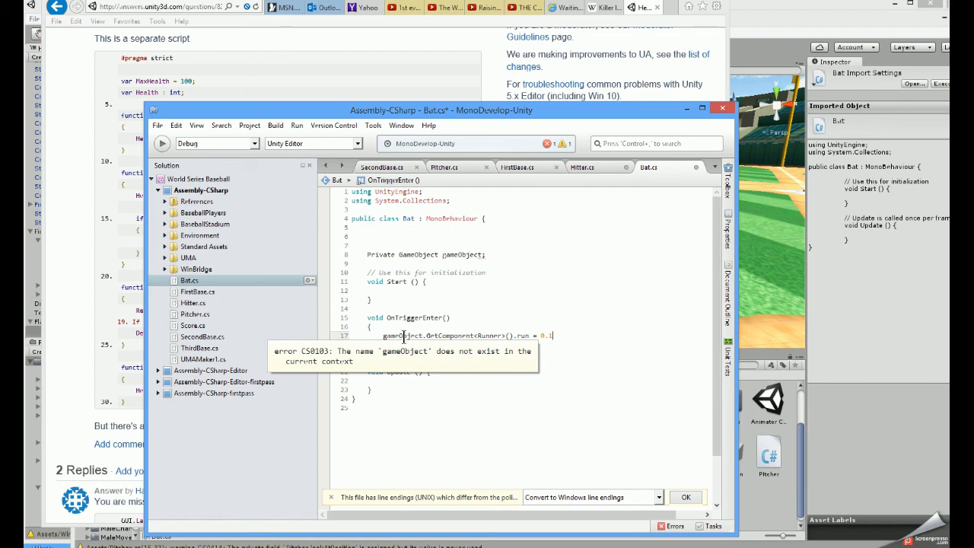
Correct the gameObject field's modifier to lowercase private and build all projects
click(370, 258)
key(BackSpace)
text(p)
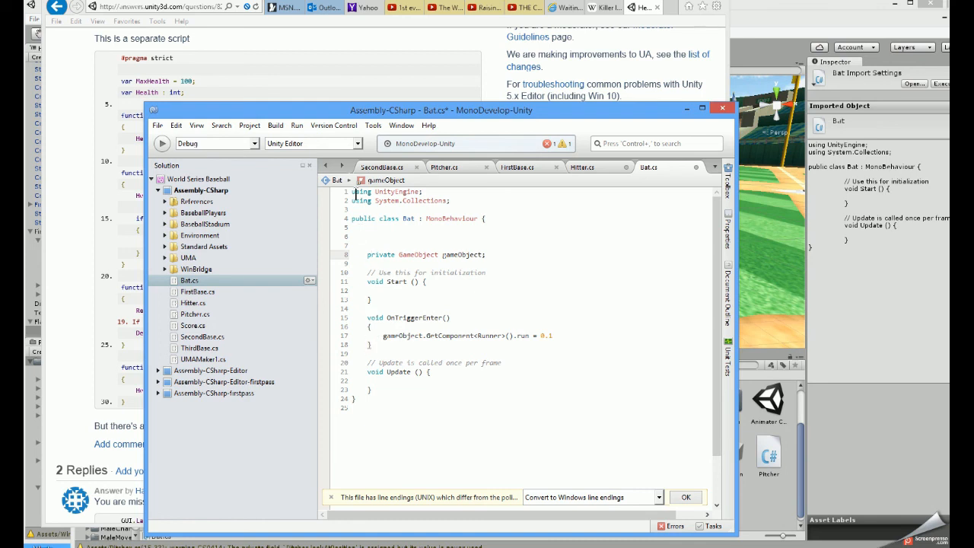
click(275, 126)
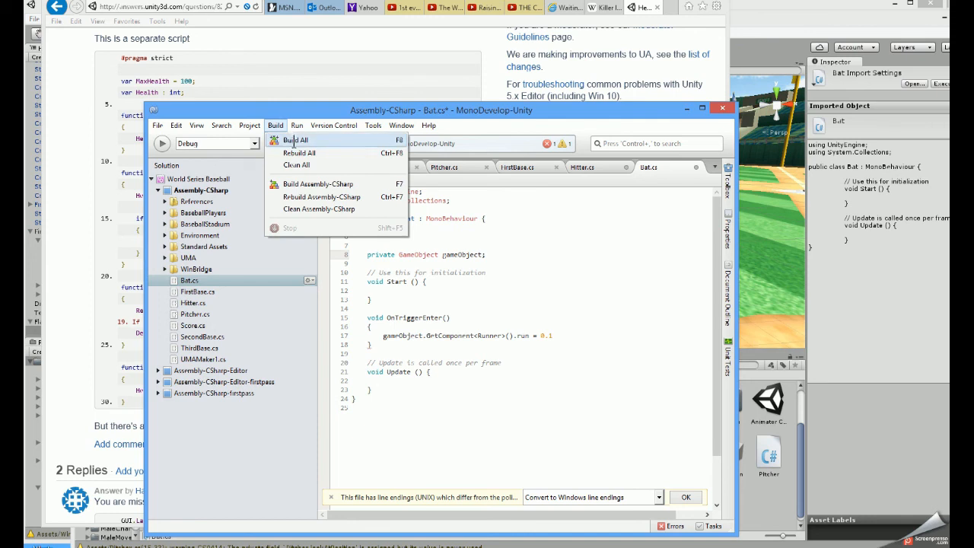
click(295, 135)
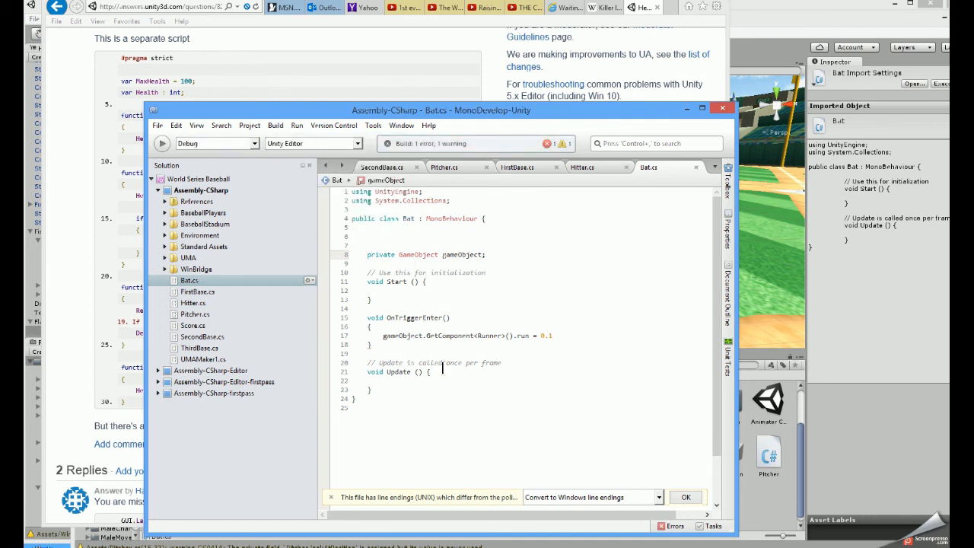
Resolve the line-ending mismatch by converting all files to Windows line endings
click(634, 502)
click(634, 501)
click(634, 502)
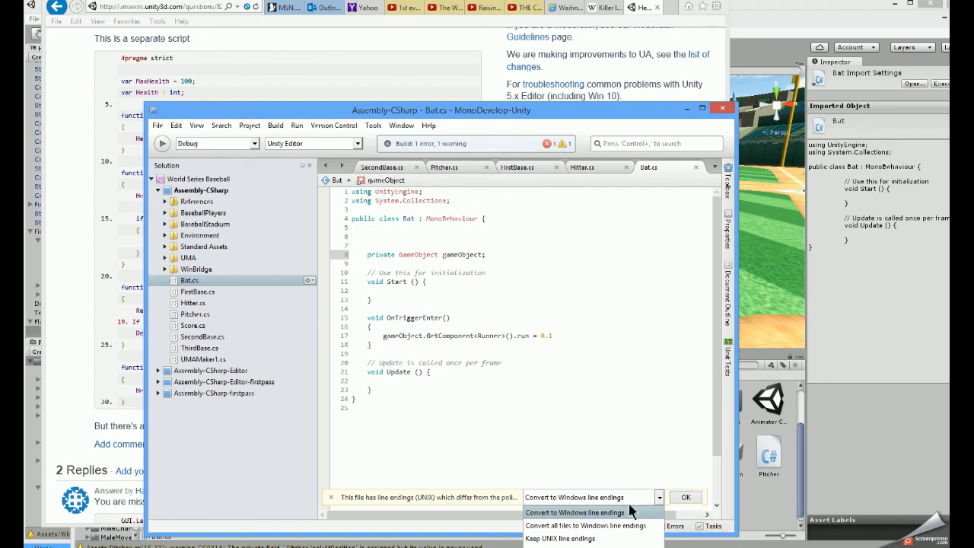
click(617, 525)
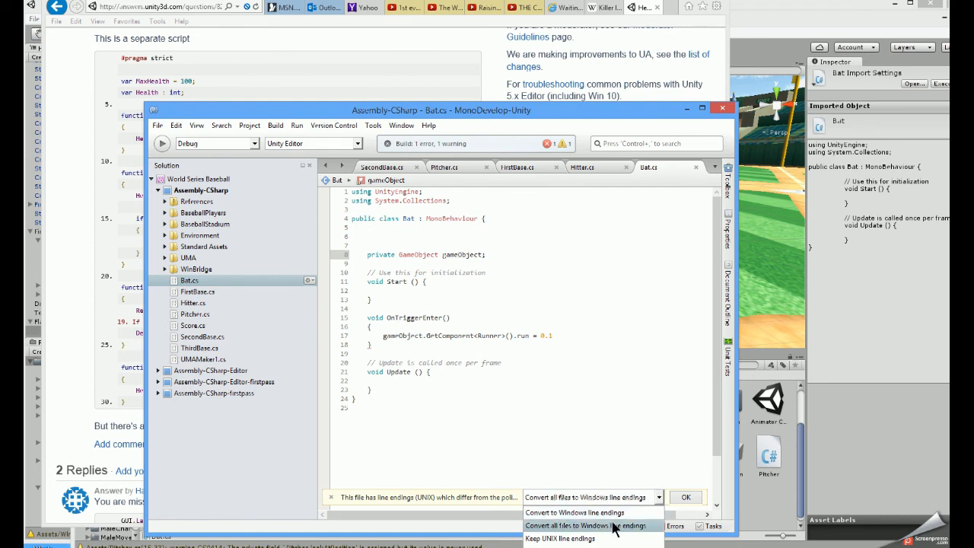
click(686, 498)
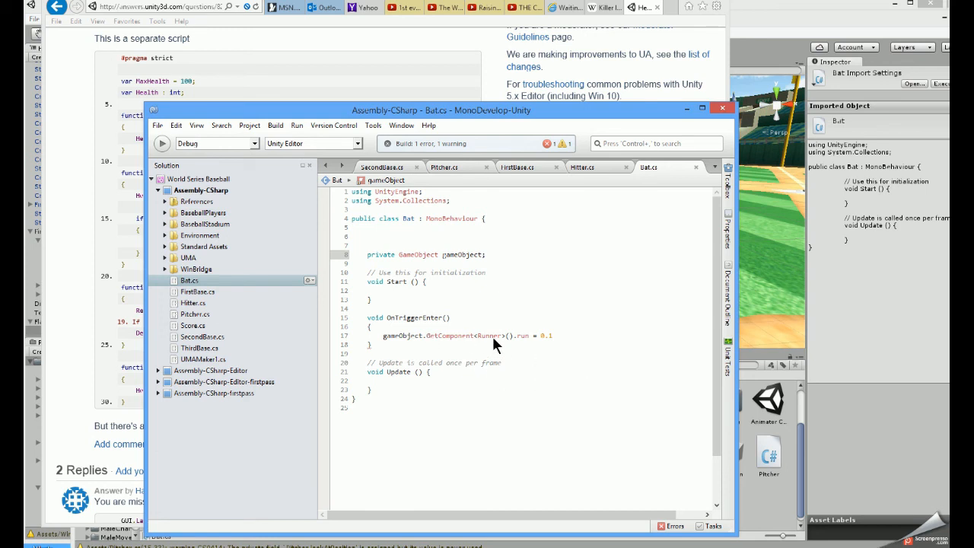
Switch to Unity and create a C# script named Runner in the Assets folder
click(845, 341)
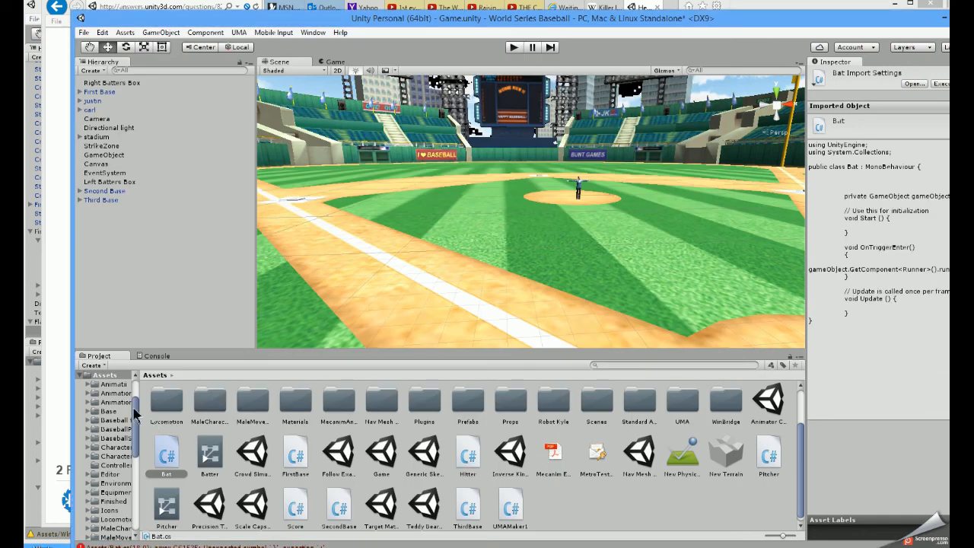
click(95, 365)
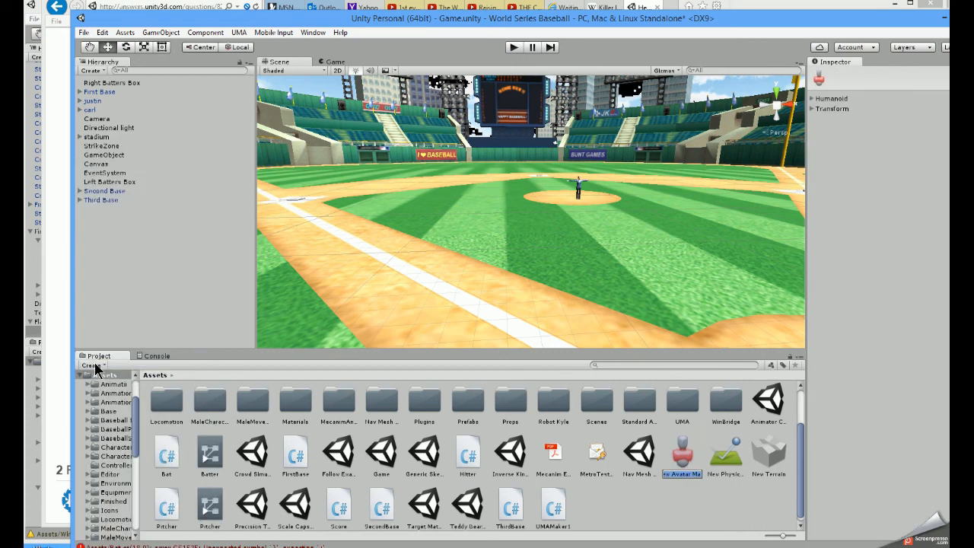
click(94, 364)
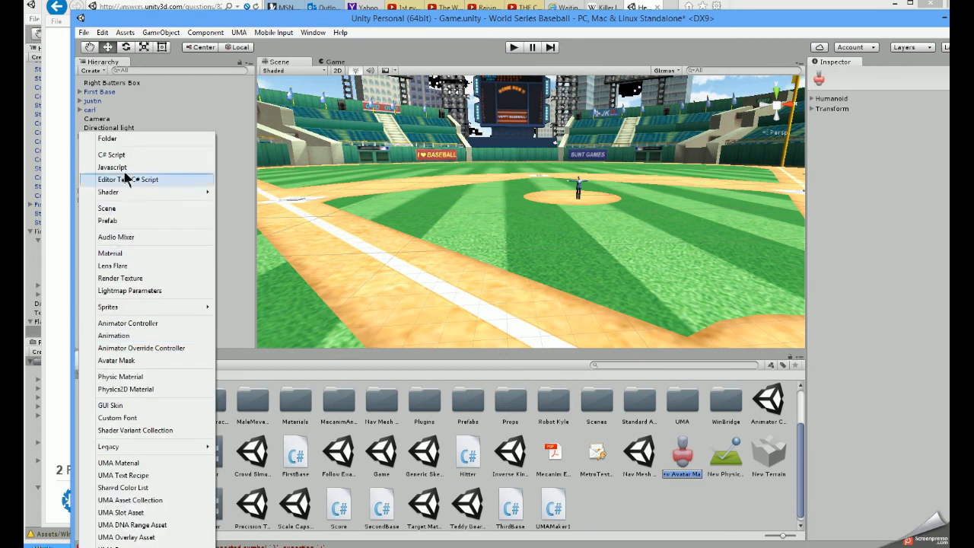
click(127, 158)
text(Runner)
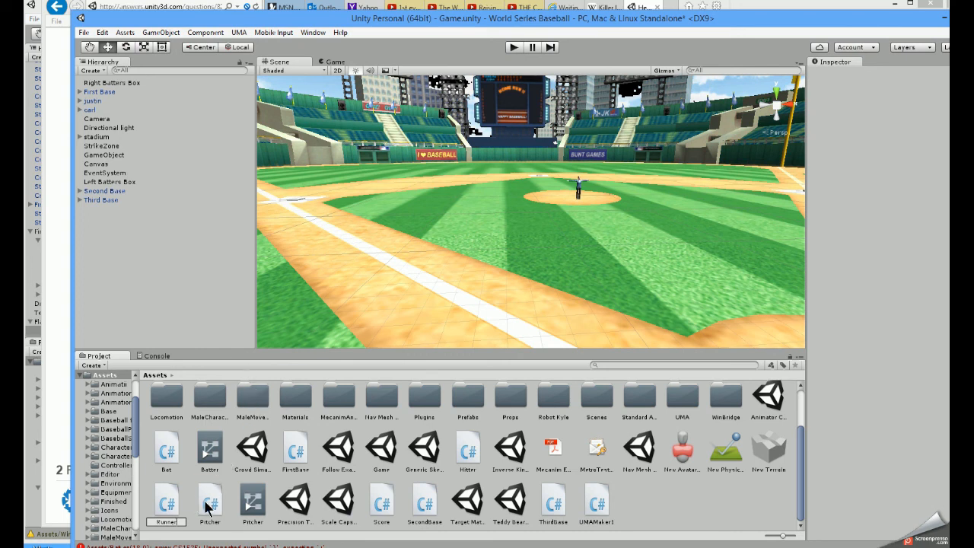
key(Return)
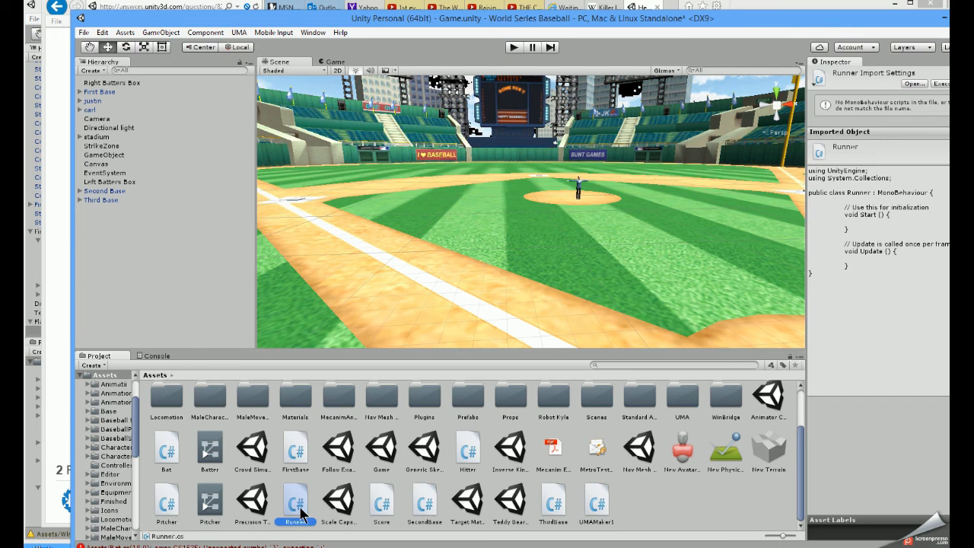
Delete the stray New Avatar Mask asset from the Assets folder
click(684, 456)
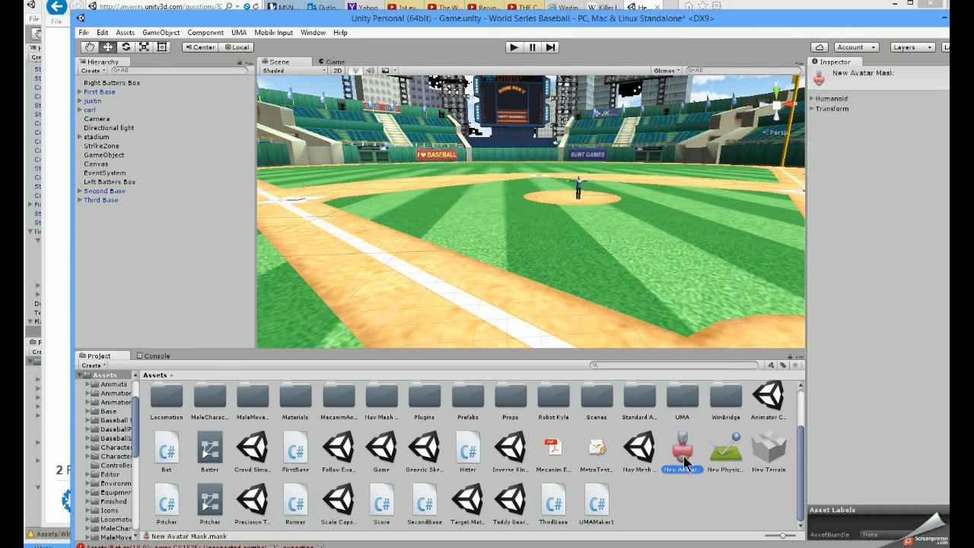
key(Delete)
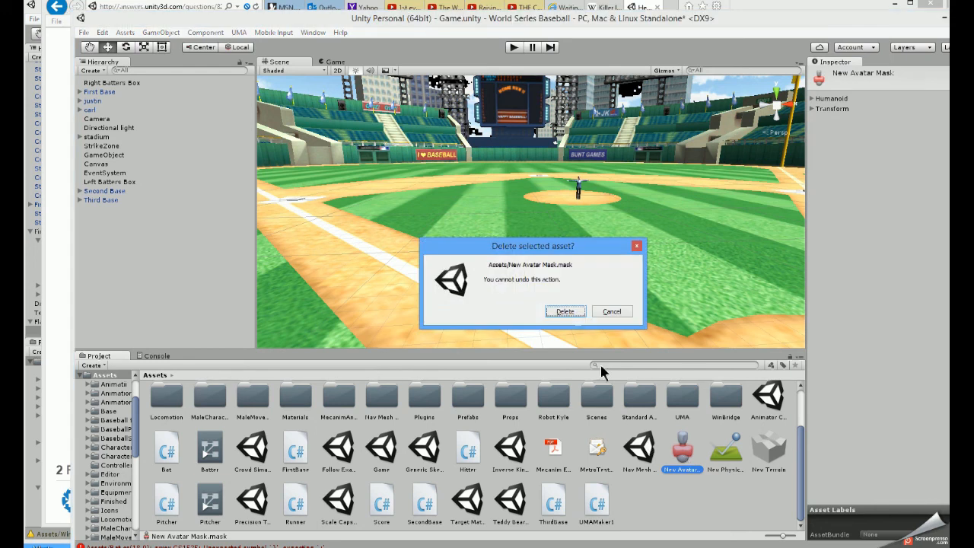
click(561, 312)
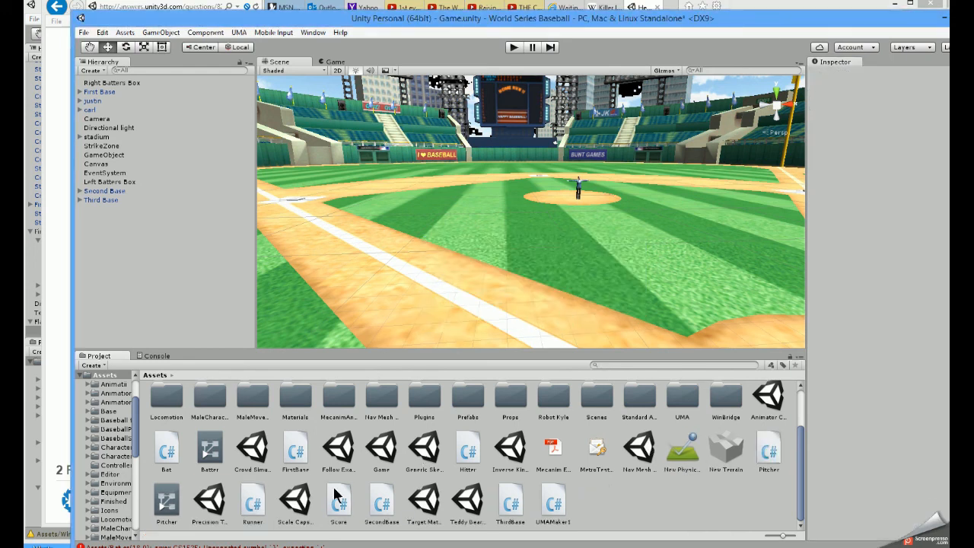
Open the Runner script in MonoDevelop and select Hitter.cs's code from the Update comment through the closing class brace
click(255, 506)
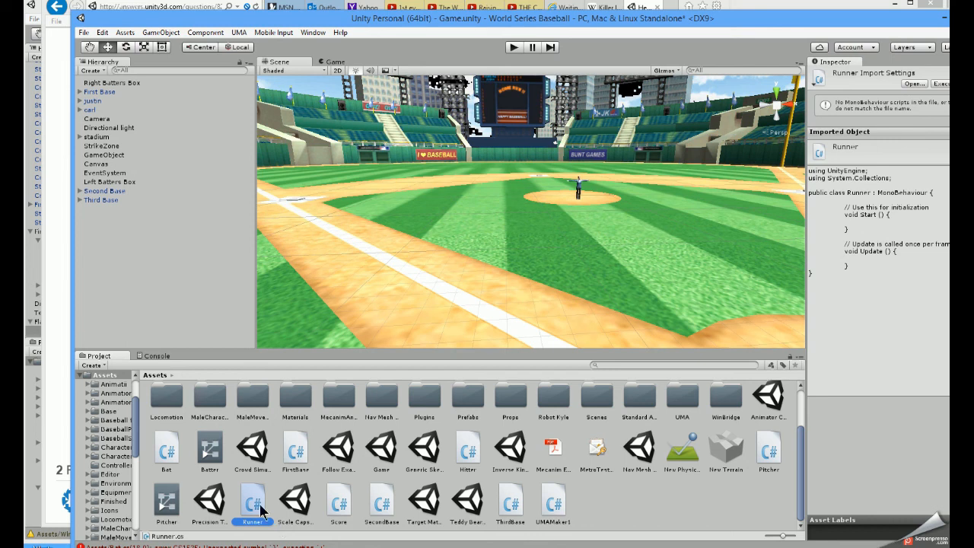
double_click(259, 506)
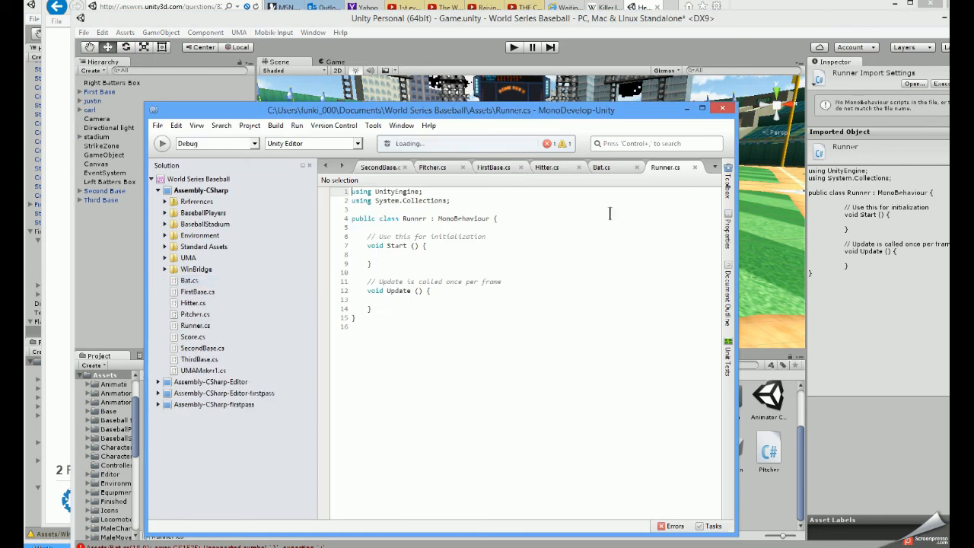
click(597, 166)
click(563, 167)
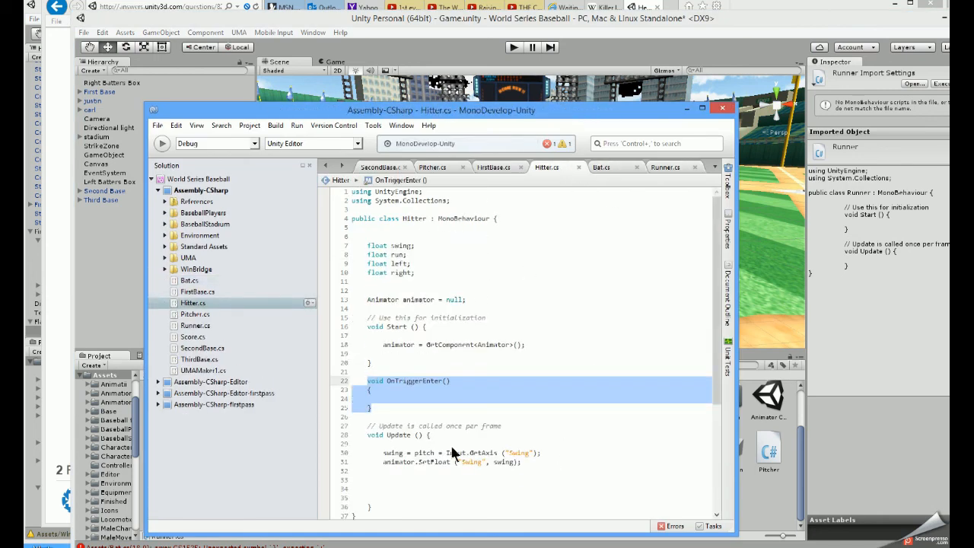
click(372, 506)
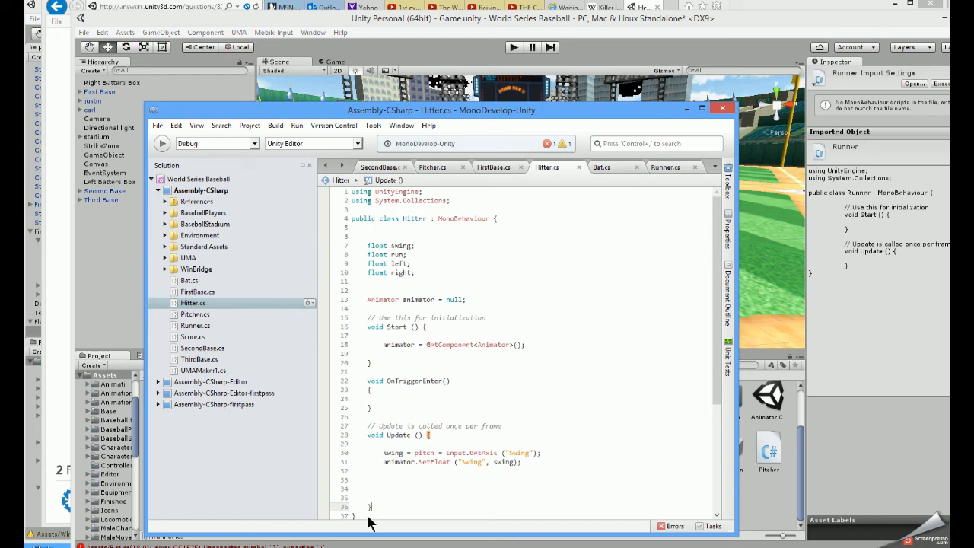
drag(359, 516, 354, 428)
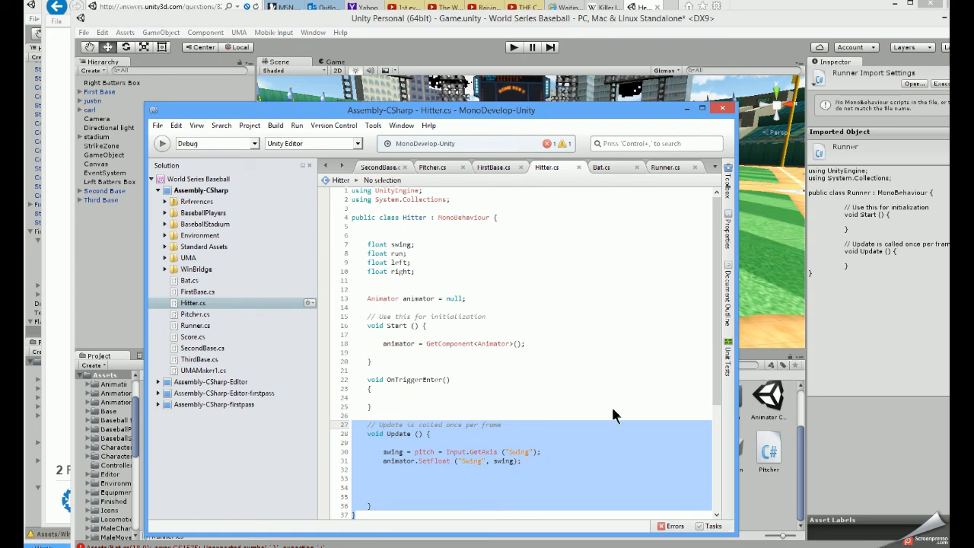
drag(657, 114, 670, 139)
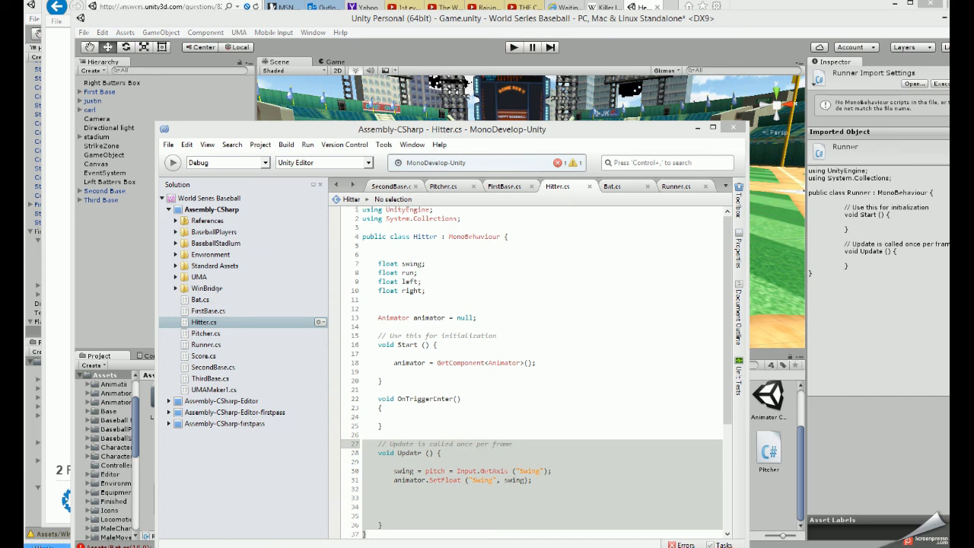
mouse_move(932, 523)
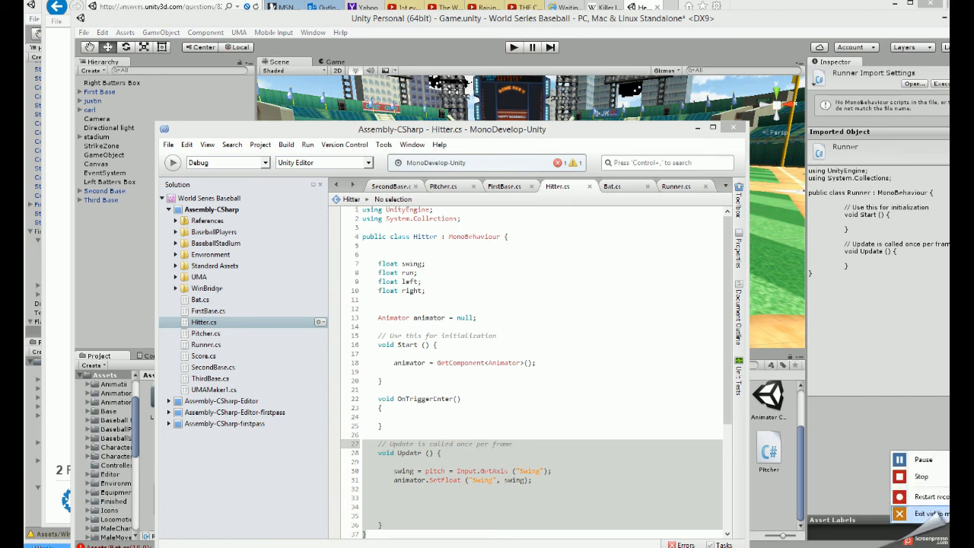
click(921, 480)
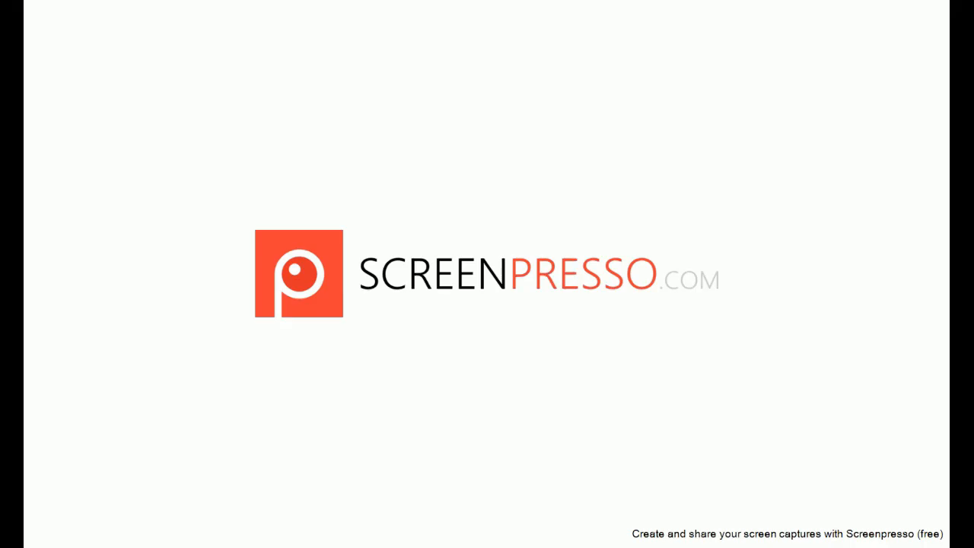